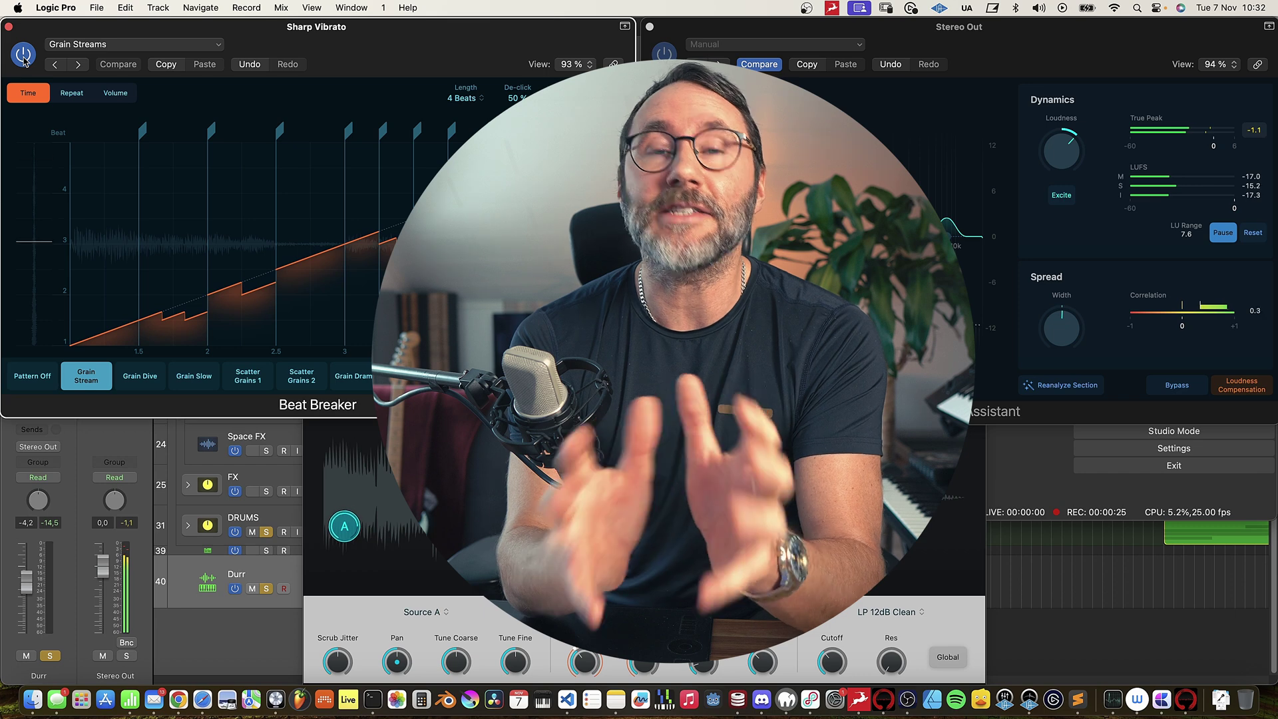
Toggle the Beat Breaker effect on the Sharp Vibrato track and show its Time pattern
left_click(24, 56)
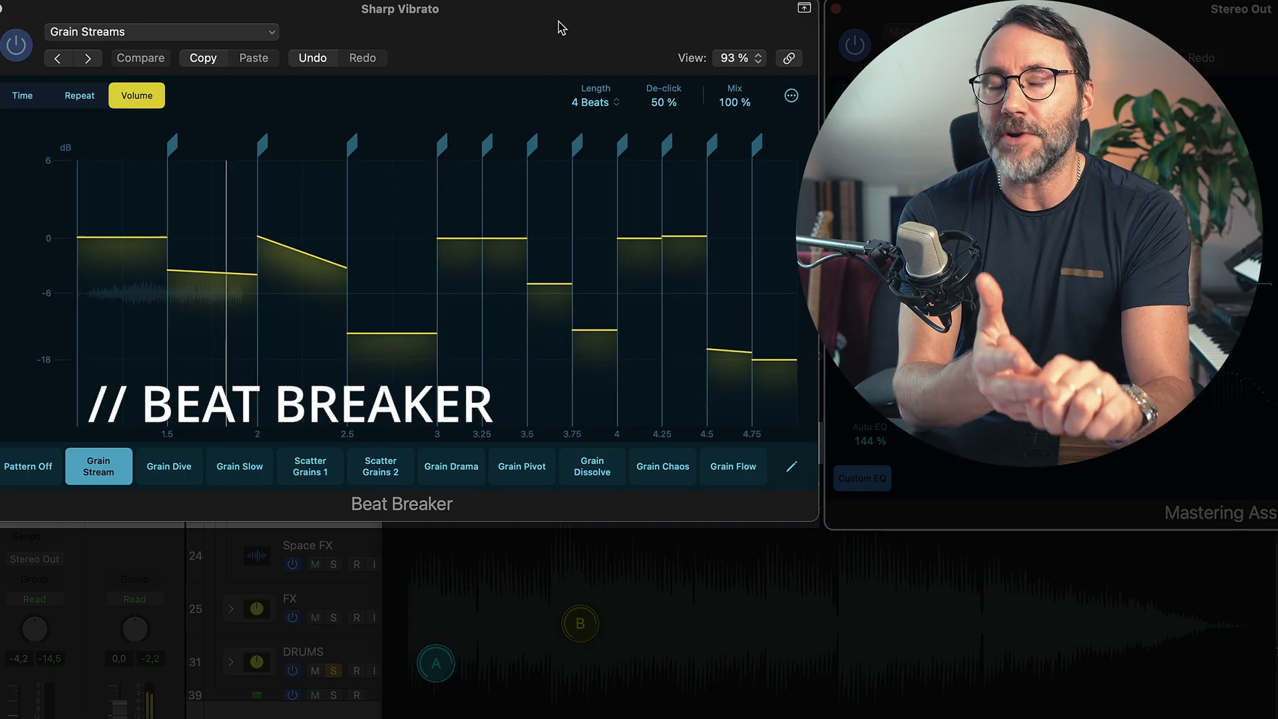
left_click(23, 97)
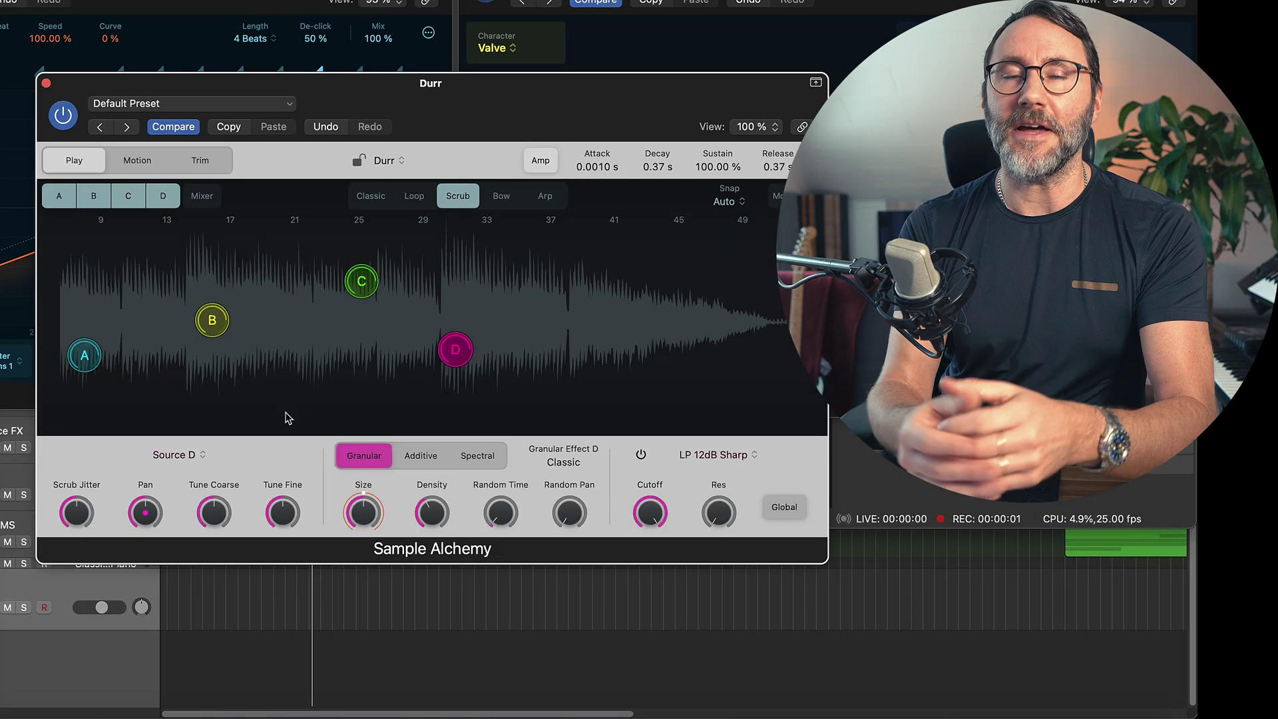
Move source B further along the waveform in Sample Alchemy on the Durr track
left_click_drag(211, 321, 303, 297)
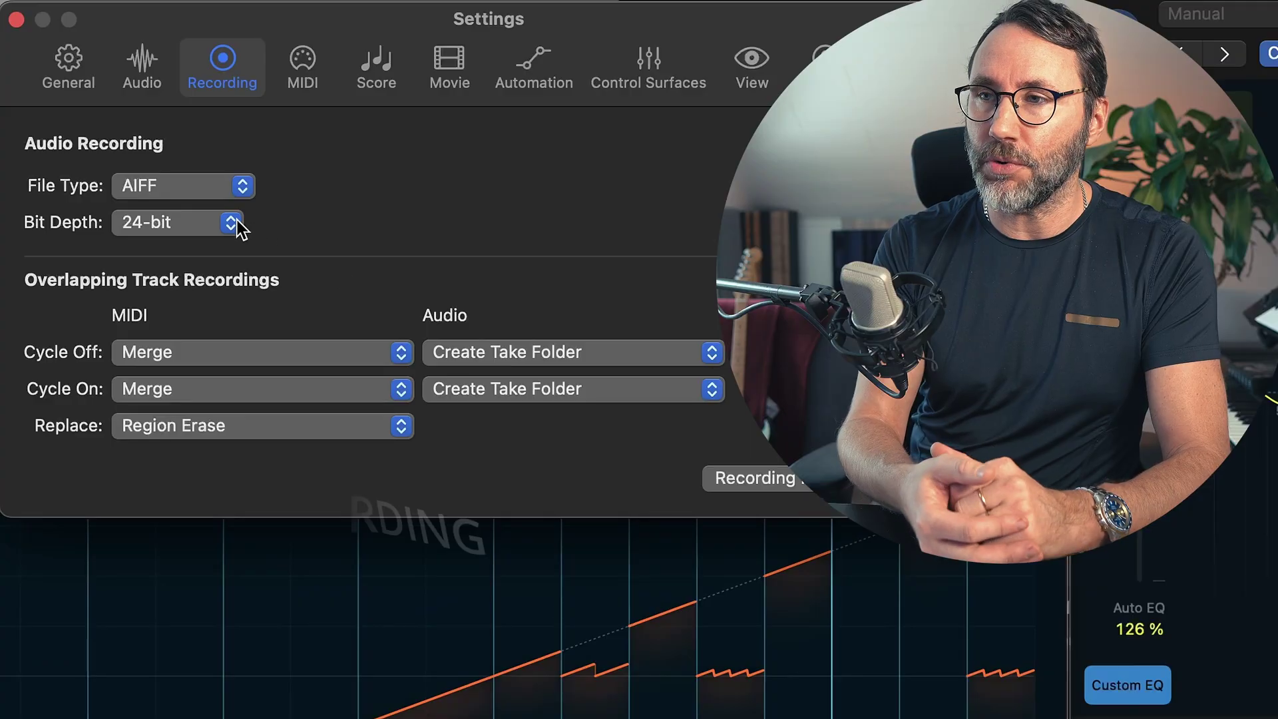
Set the audio recording bit depth to 32-bit float
left_click(237, 229)
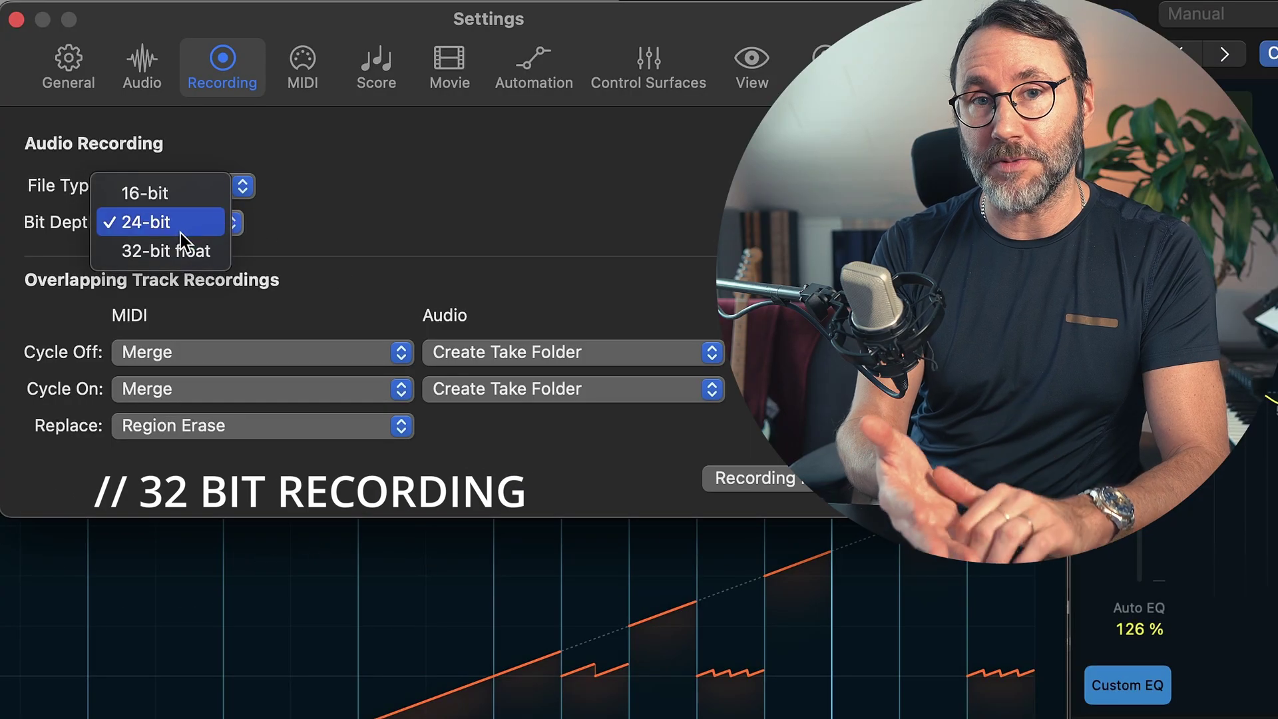
left_click(188, 251)
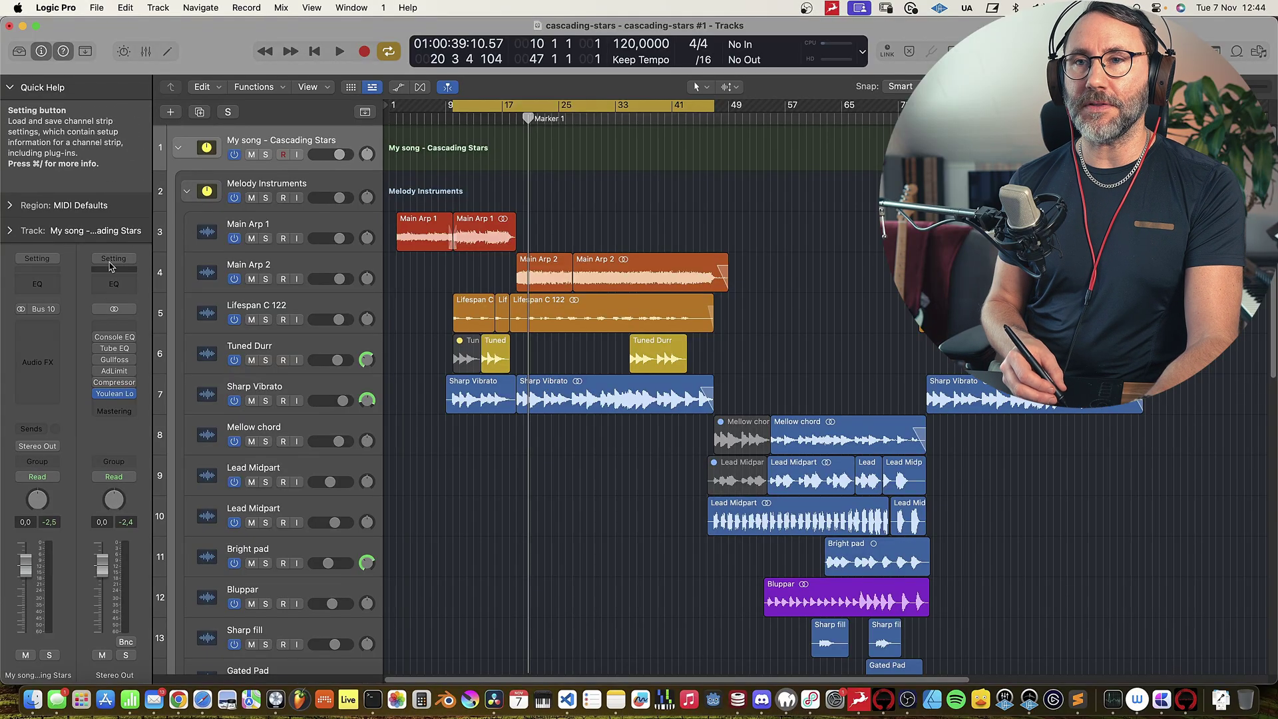
Open Mastering Assistant on the Stereo Out channel and compare the playing mix with the plug-in off and on
left_click(130, 420)
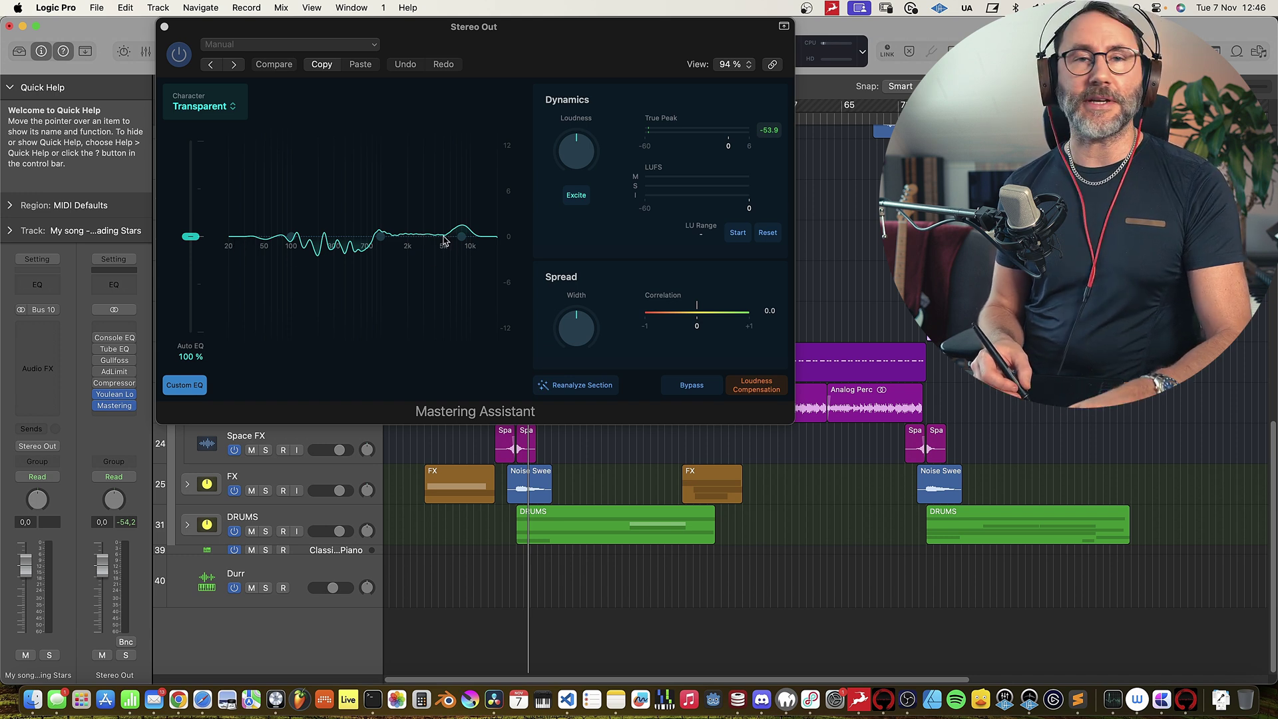
key("space")
left_click(184, 59)
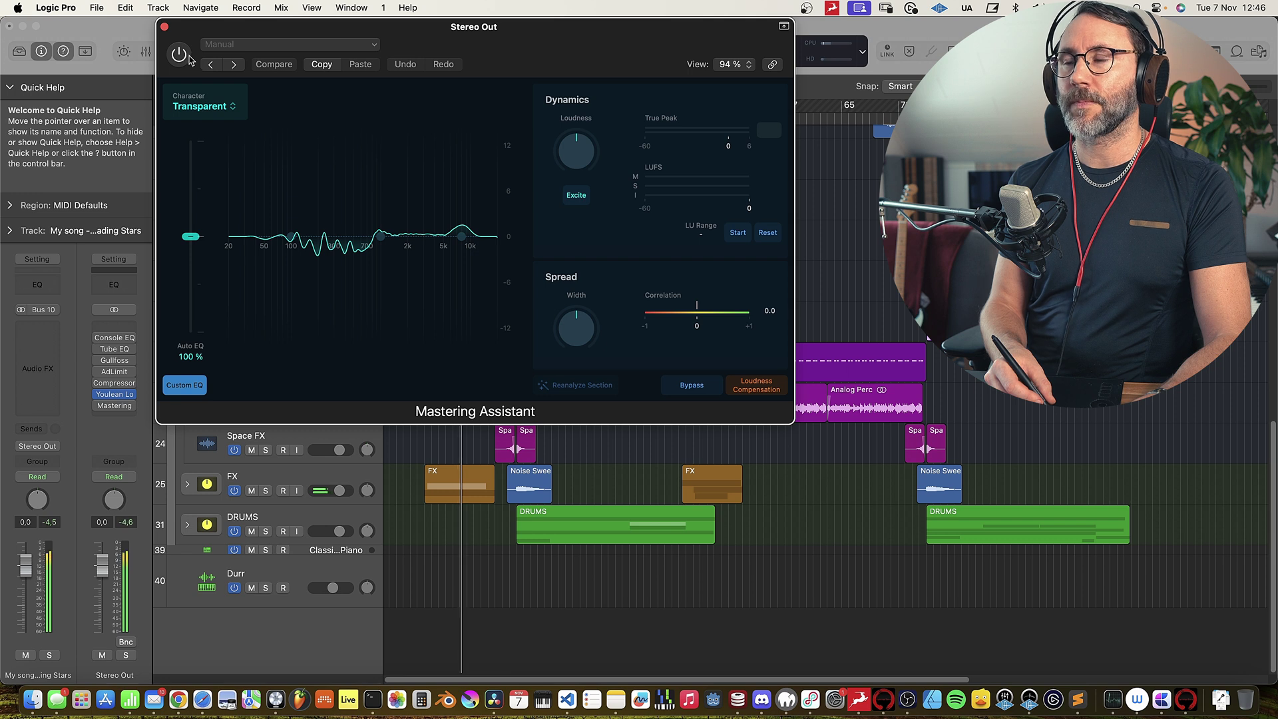
scroll(546, 470, "up", 4)
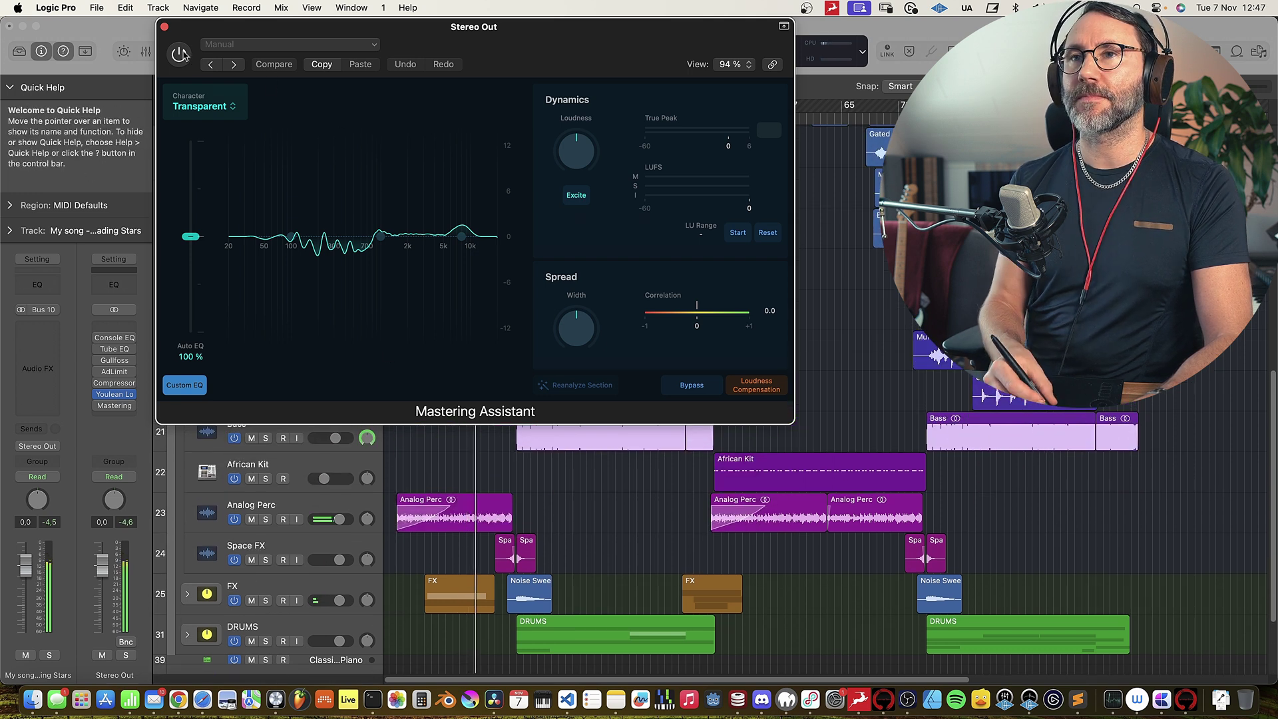
left_click(181, 56)
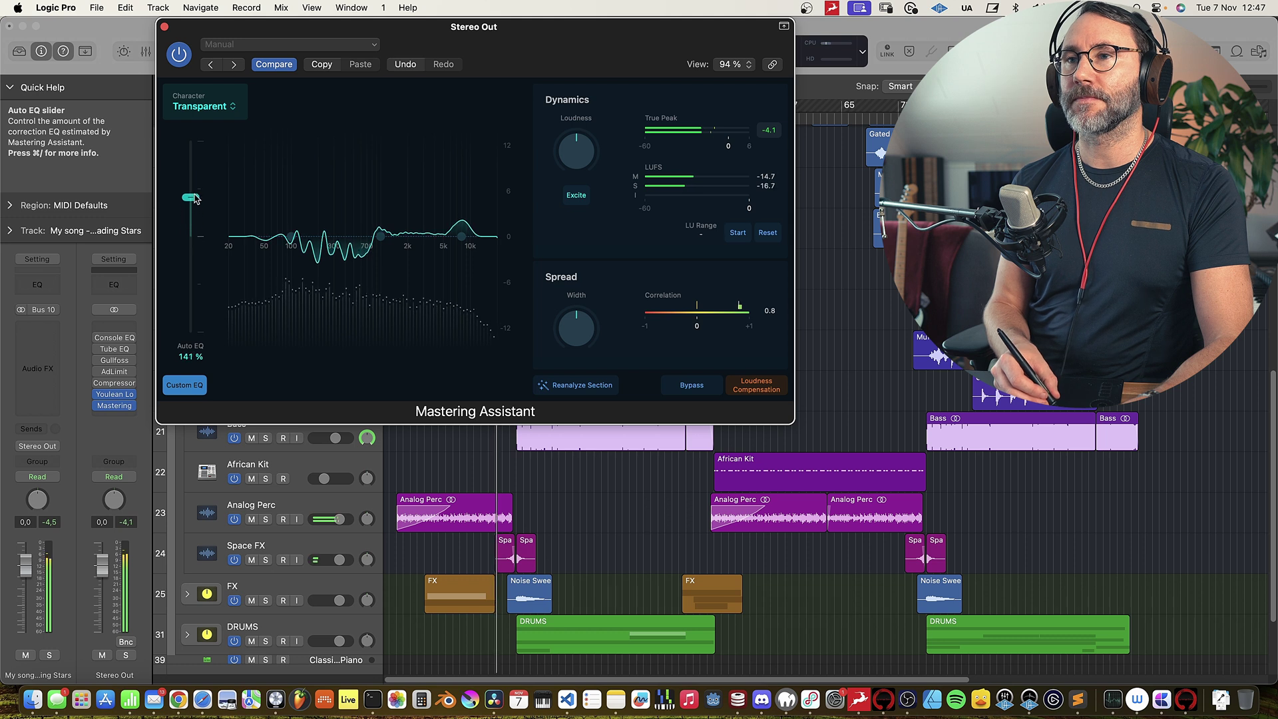
Set the Mastering Assistant's Auto EQ amount to about 103%
left_click_drag(197, 201, 198, 207)
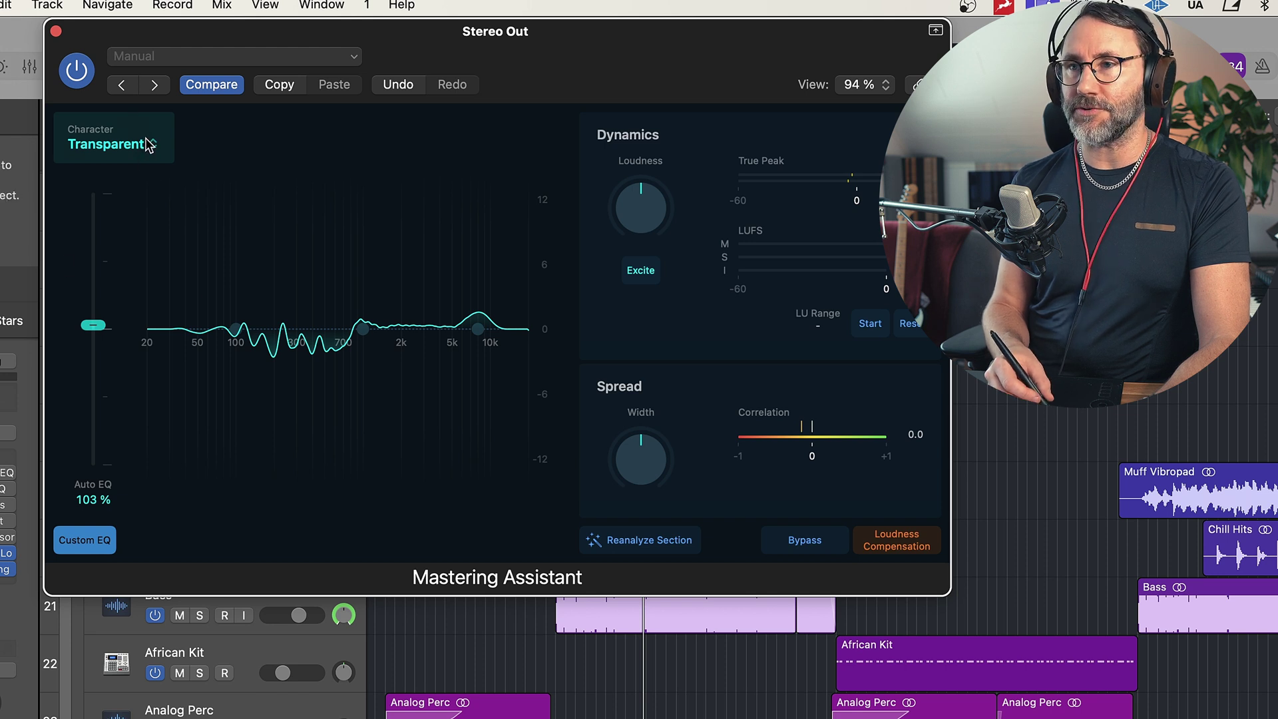
Try the Clean, Valve and Punch characters in Mastering Assistant one after another
left_click(150, 145)
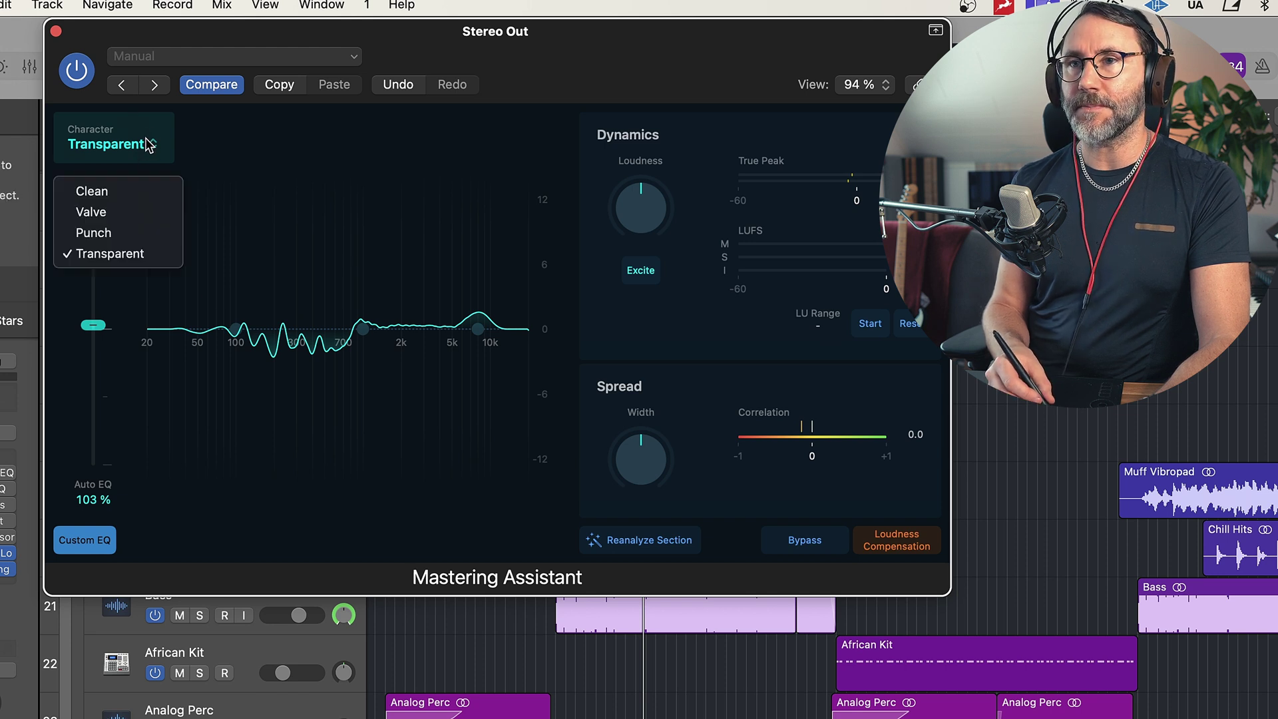
left_click(93, 192)
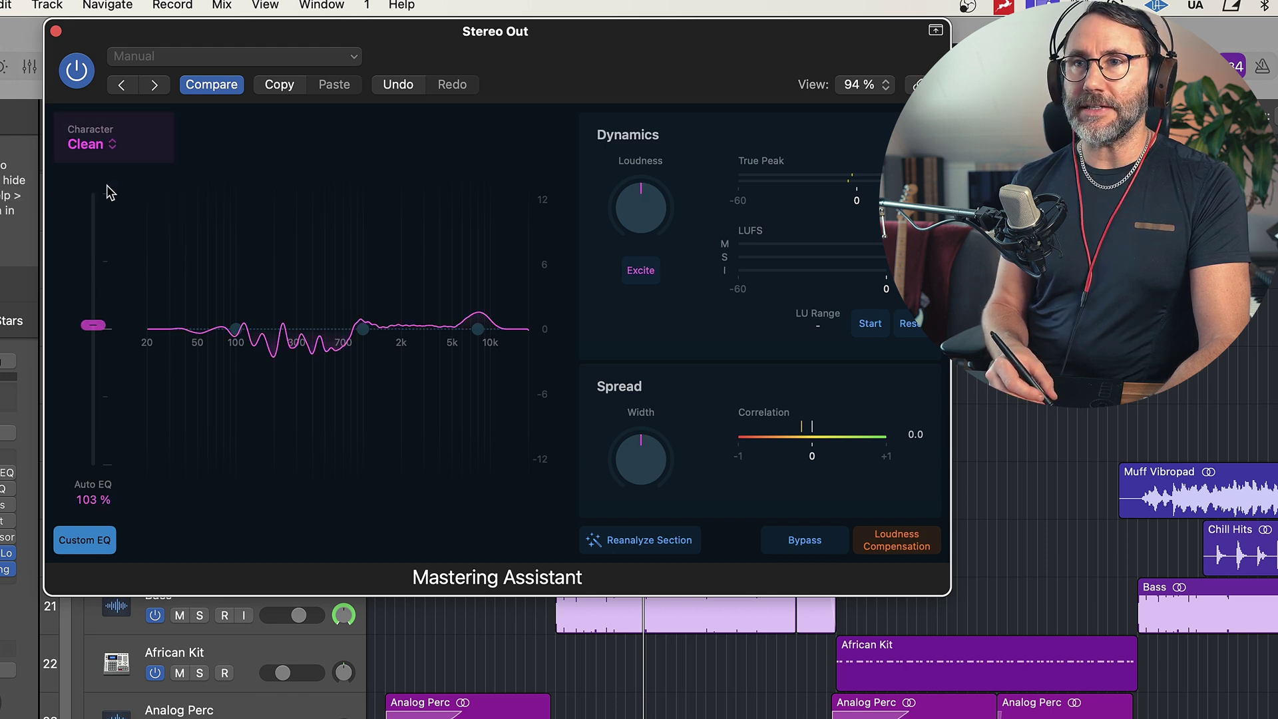
left_click(106, 148)
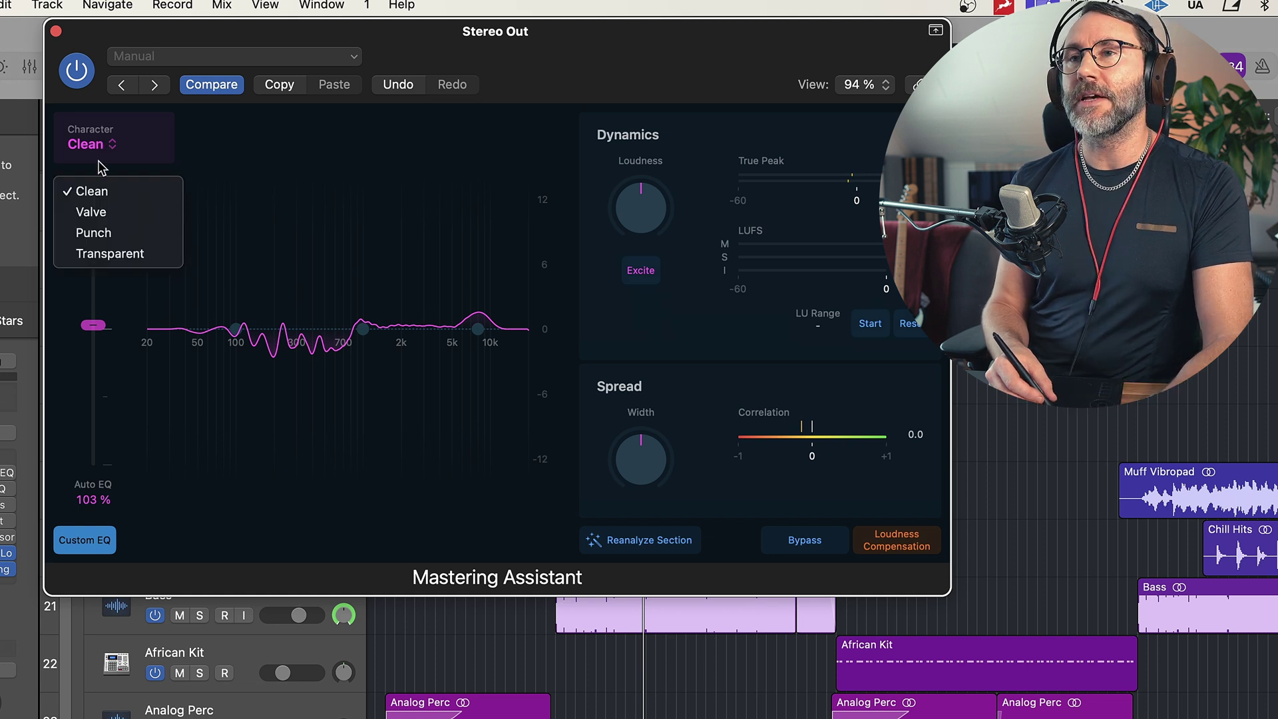
left_click(94, 209)
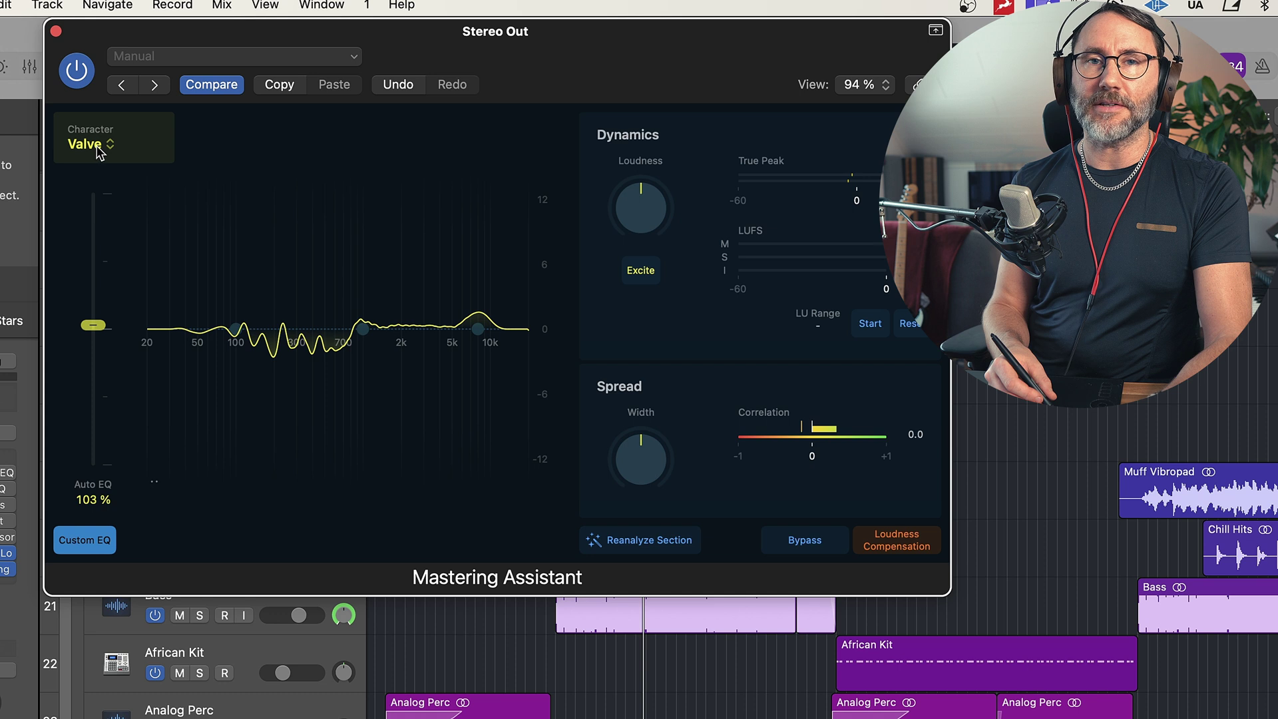
left_click(100, 148)
left_click(93, 230)
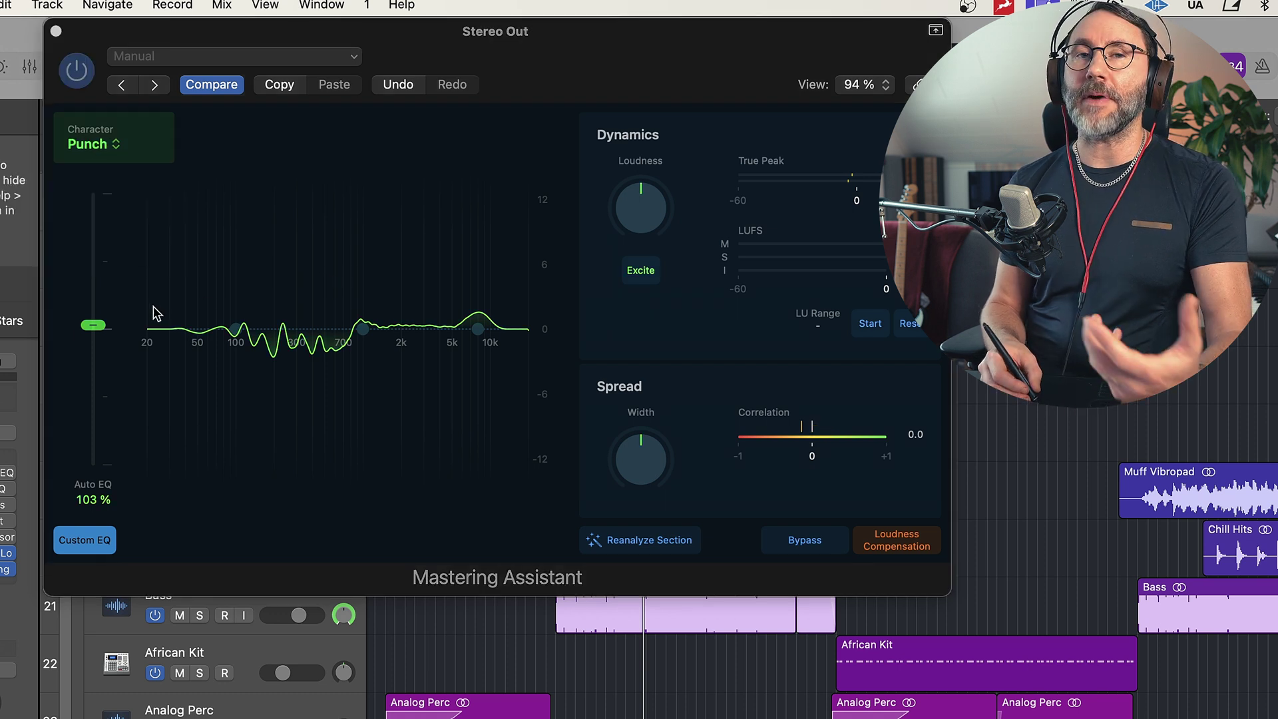
Raise Auto EQ to about 115% and set the character back to Transparent
left_click_drag(102, 327, 105, 293)
left_click(108, 148)
left_click(121, 254)
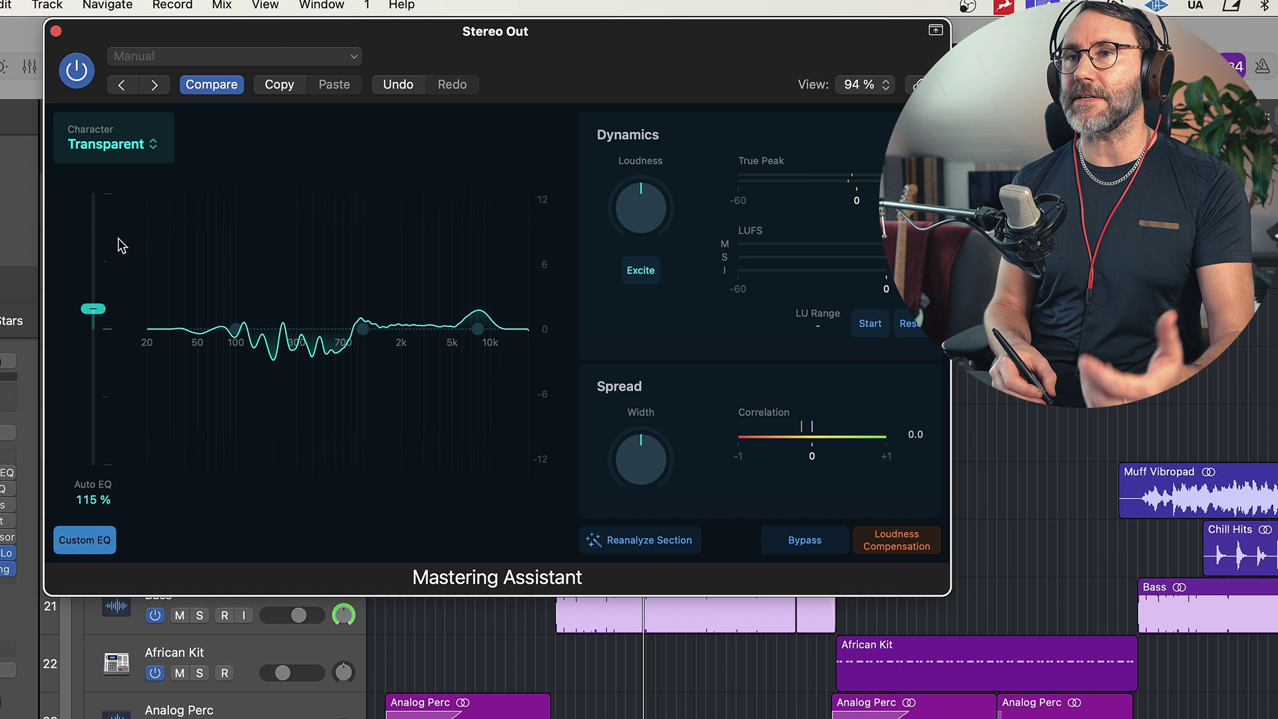
Sweep the Auto EQ amount up to about 172% and bring it back down to about 102%
left_click_drag(93, 309, 95, 331)
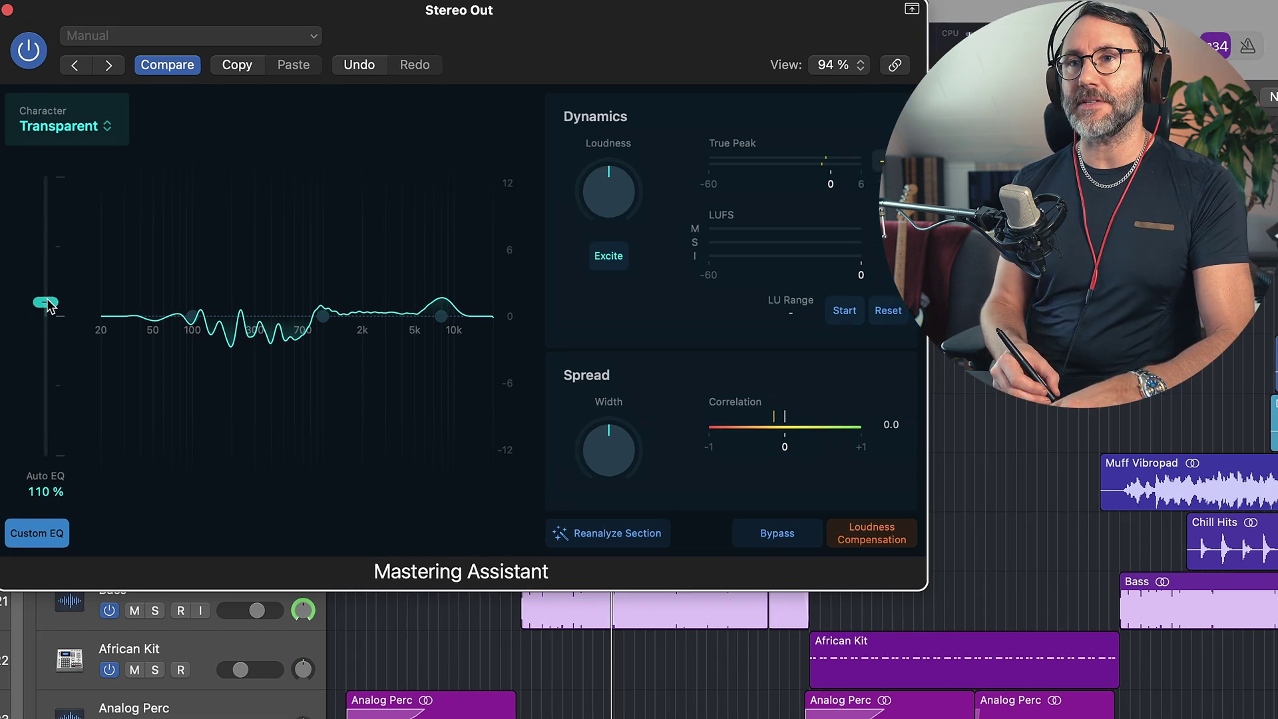
left_click_drag(48, 305, 51, 266)
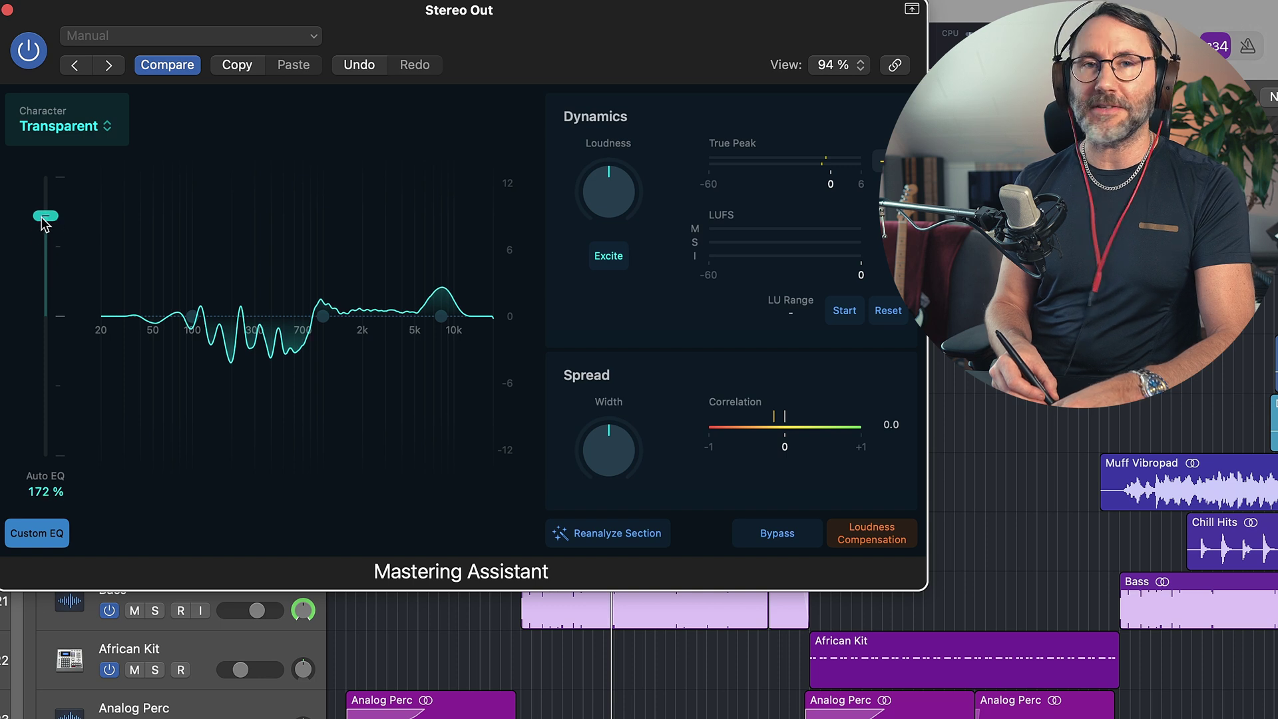
left_click_drag(44, 240, 36, 320)
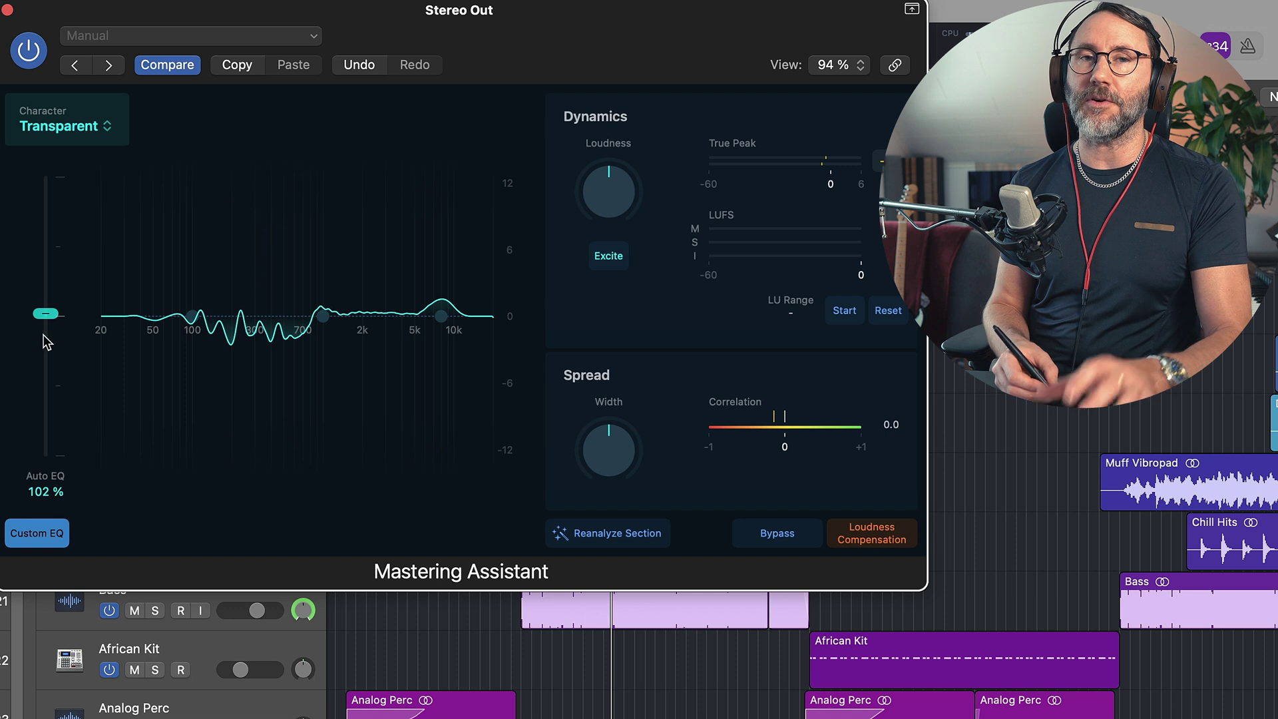
Toggle Custom EQ off and on, and adjust its low band to about 104.5 Hz, -0.5 dB and its high band slightly
left_click(48, 540)
left_click(63, 538)
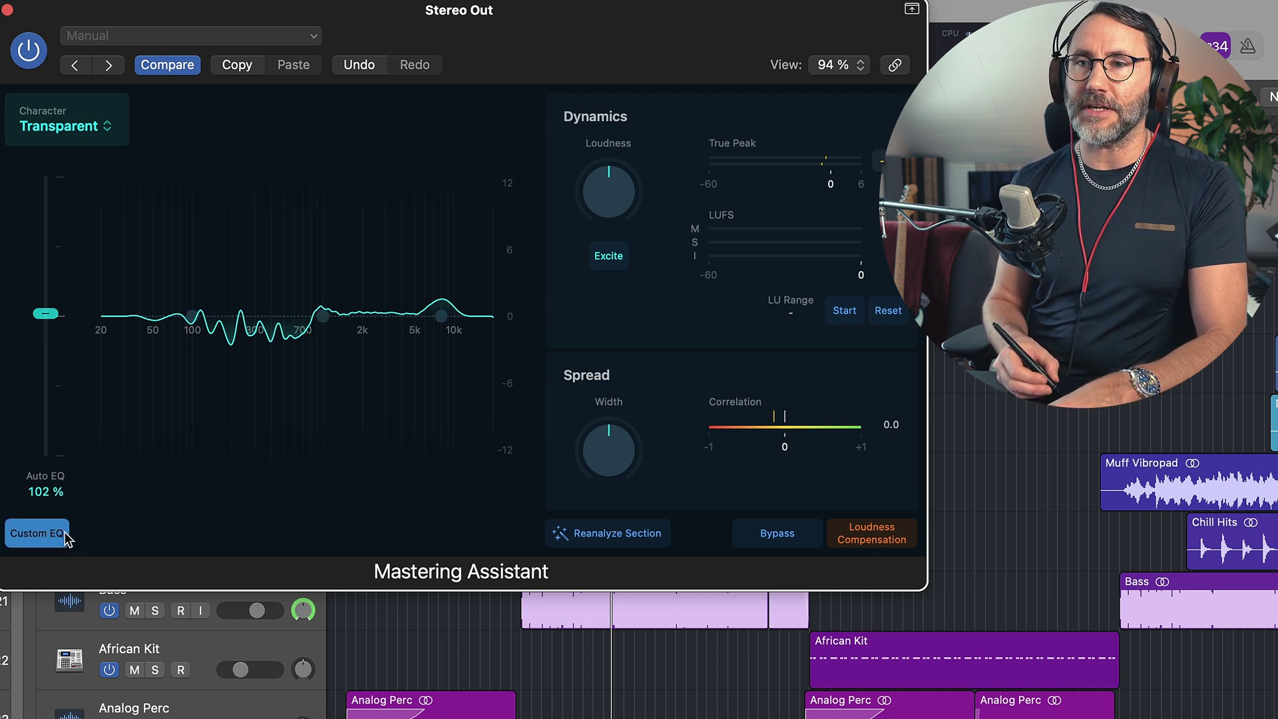
mouse_move(189, 316)
left_mouse_down()
mouse_move(189, 276)
mouse_move(195, 329)
left_mouse_up()
mouse_move(442, 317)
left_mouse_down()
mouse_move(445, 263)
mouse_move(449, 327)
left_mouse_up()
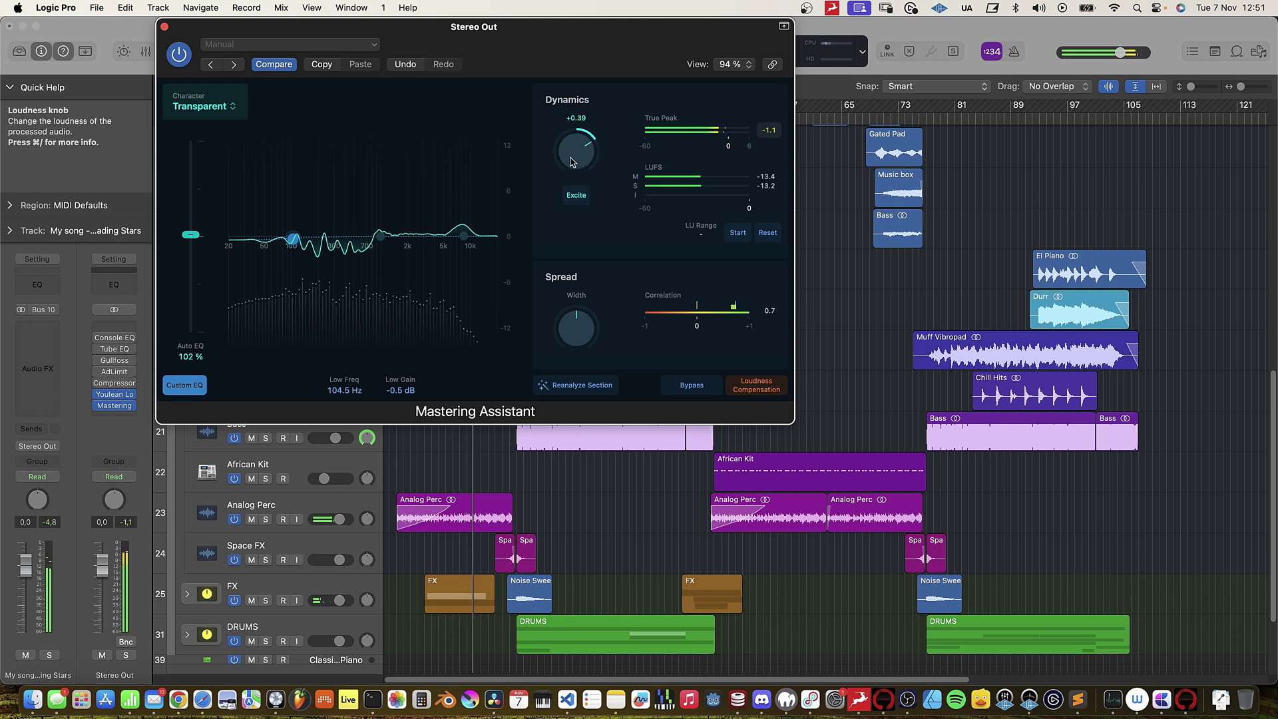
Start the loudness range measurement and move the low EQ band to about 154.5 Hz at -0.1 dB
left_click(738, 232)
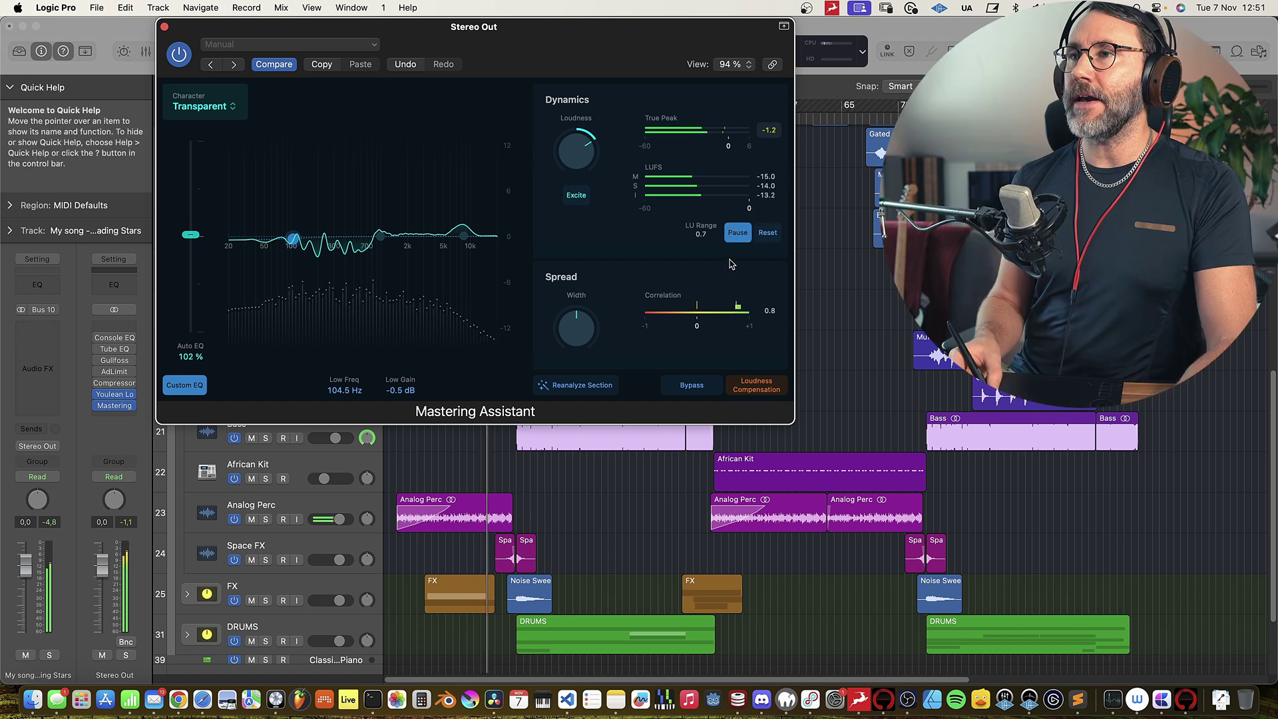
mouse_move(574, 164)
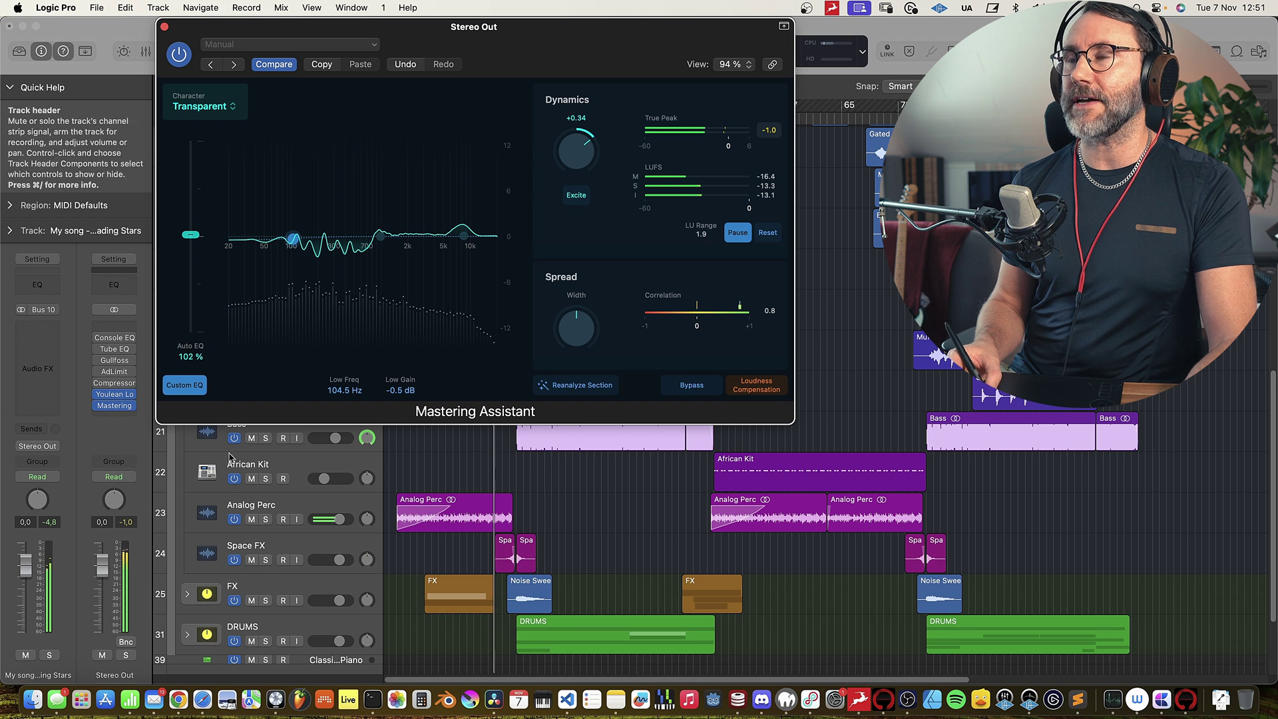
mouse_move(293, 237)
left_mouse_down()
mouse_move(297, 210)
mouse_move(308, 237)
left_mouse_up()
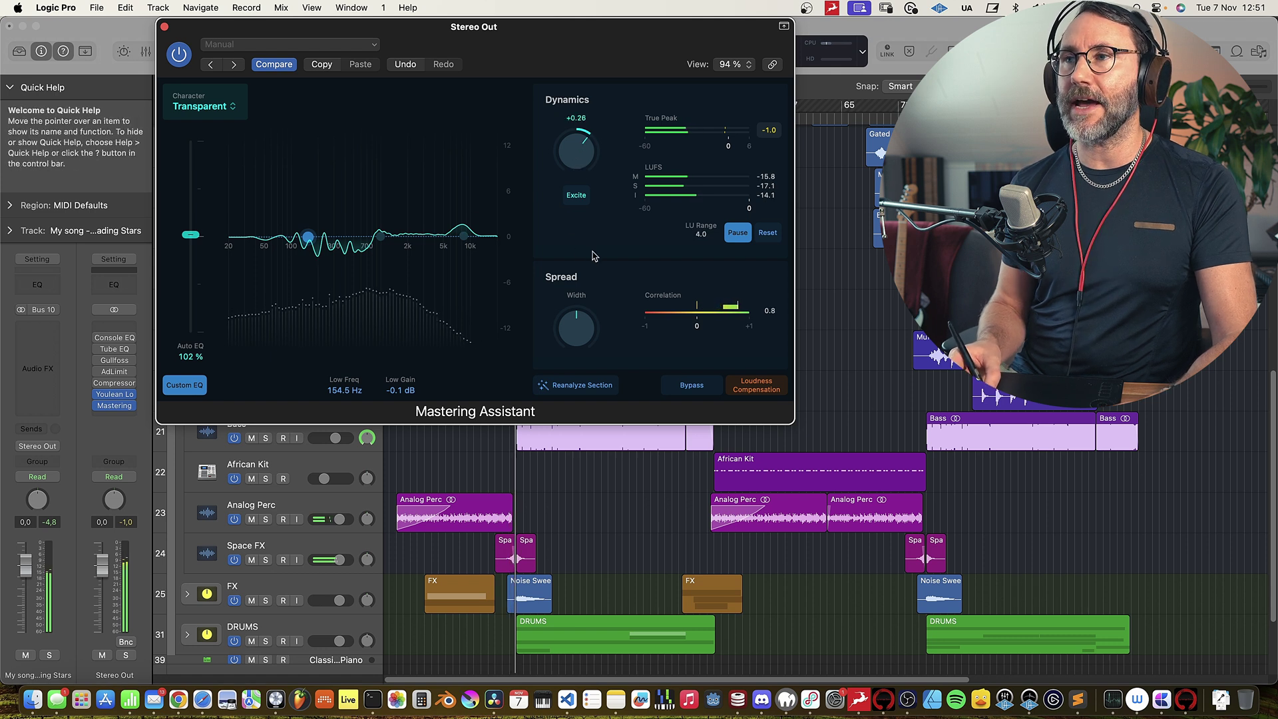
Turn on Excite and reset the loudness measurement
left_click(576, 196)
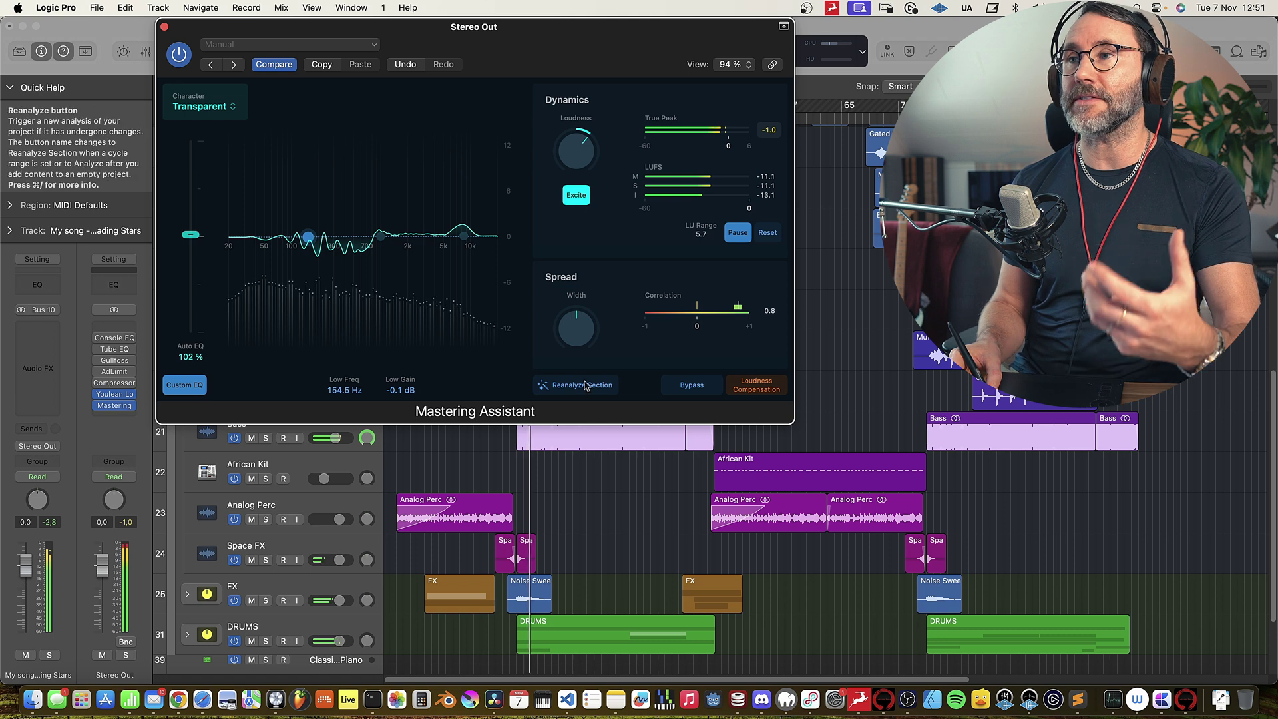
left_click(767, 233)
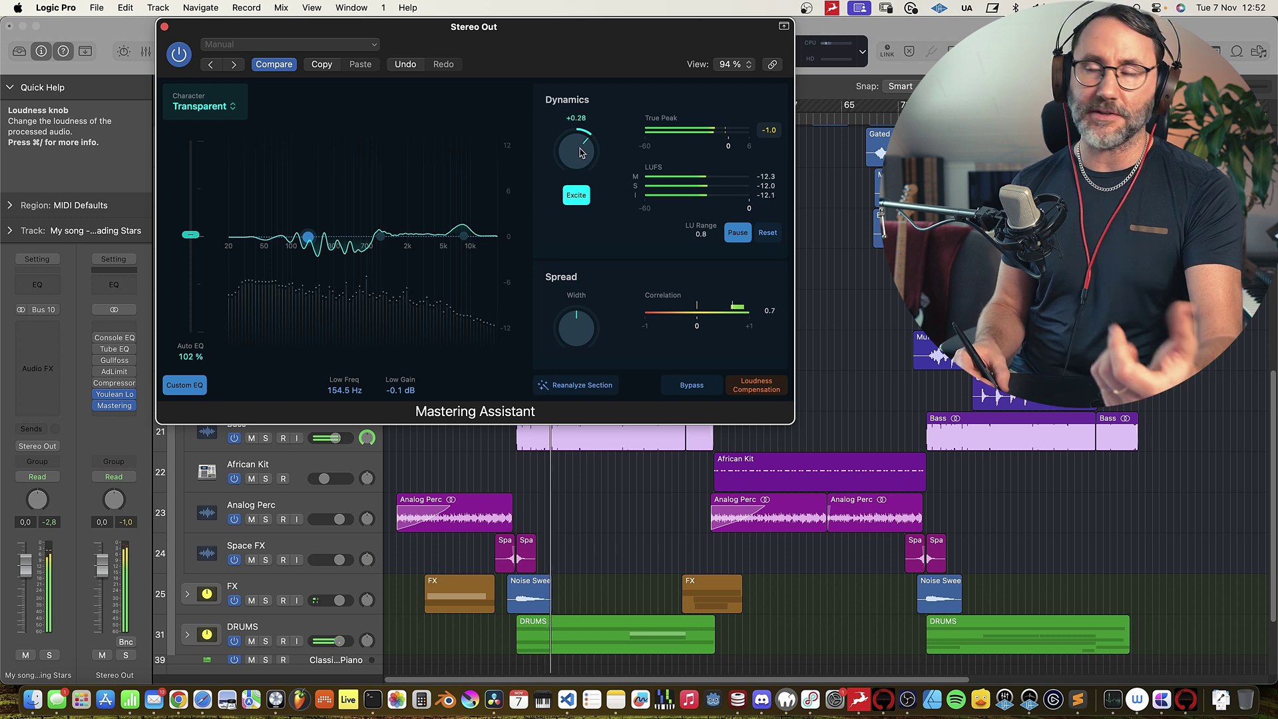
Raise Loudness to about +0.47 and, after trying Auto EQ at 155%, set it to about 107%
left_click_drag(579, 157, 590, 139)
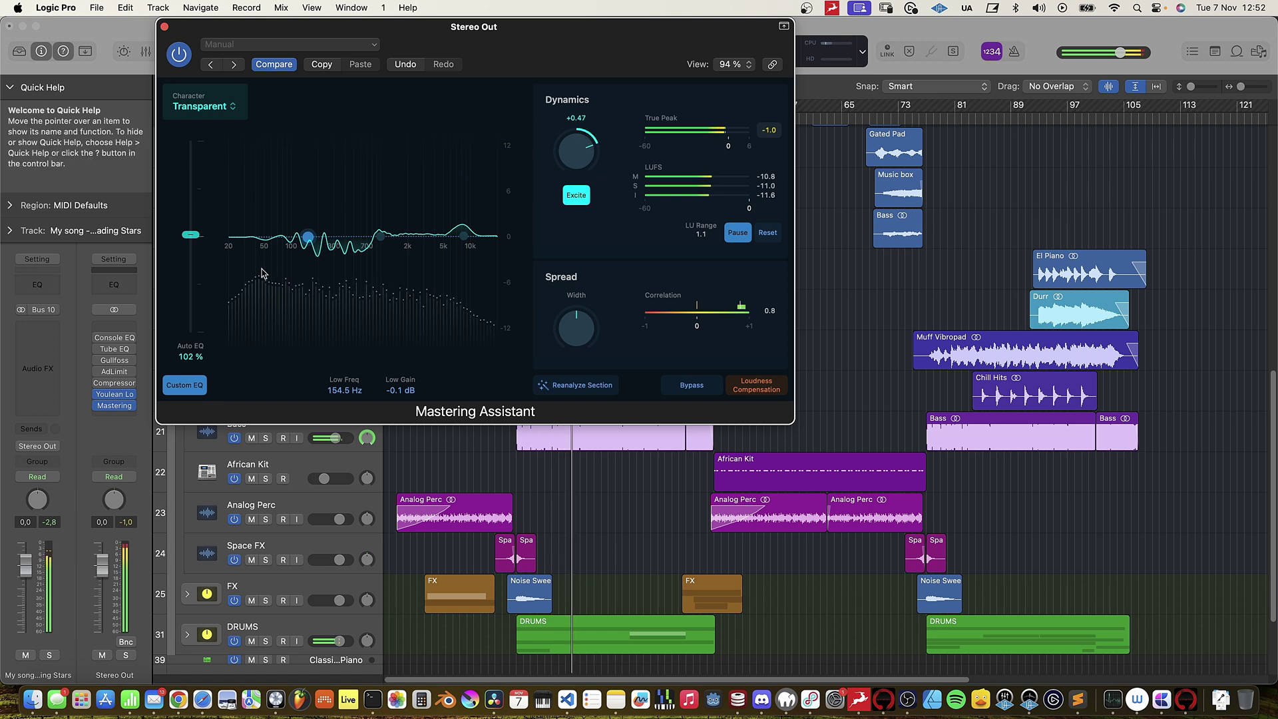
left_click_drag(191, 236, 191, 184)
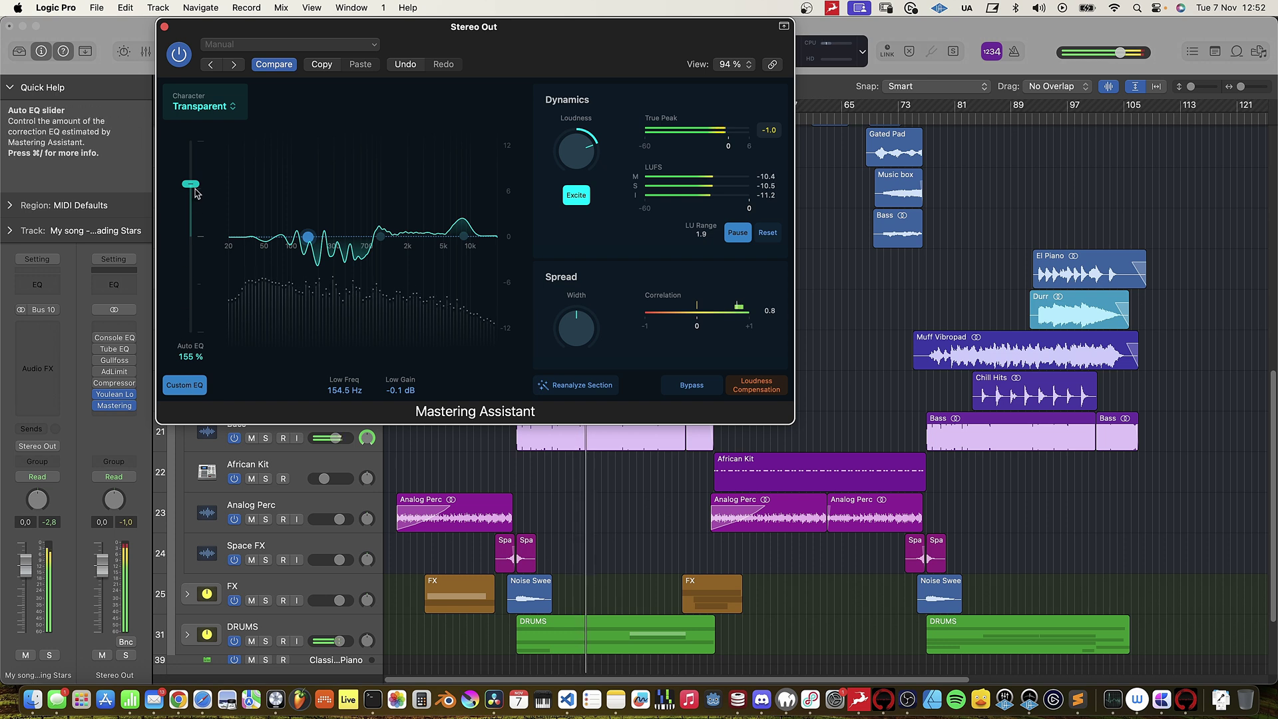
left_click_drag(192, 186, 196, 227)
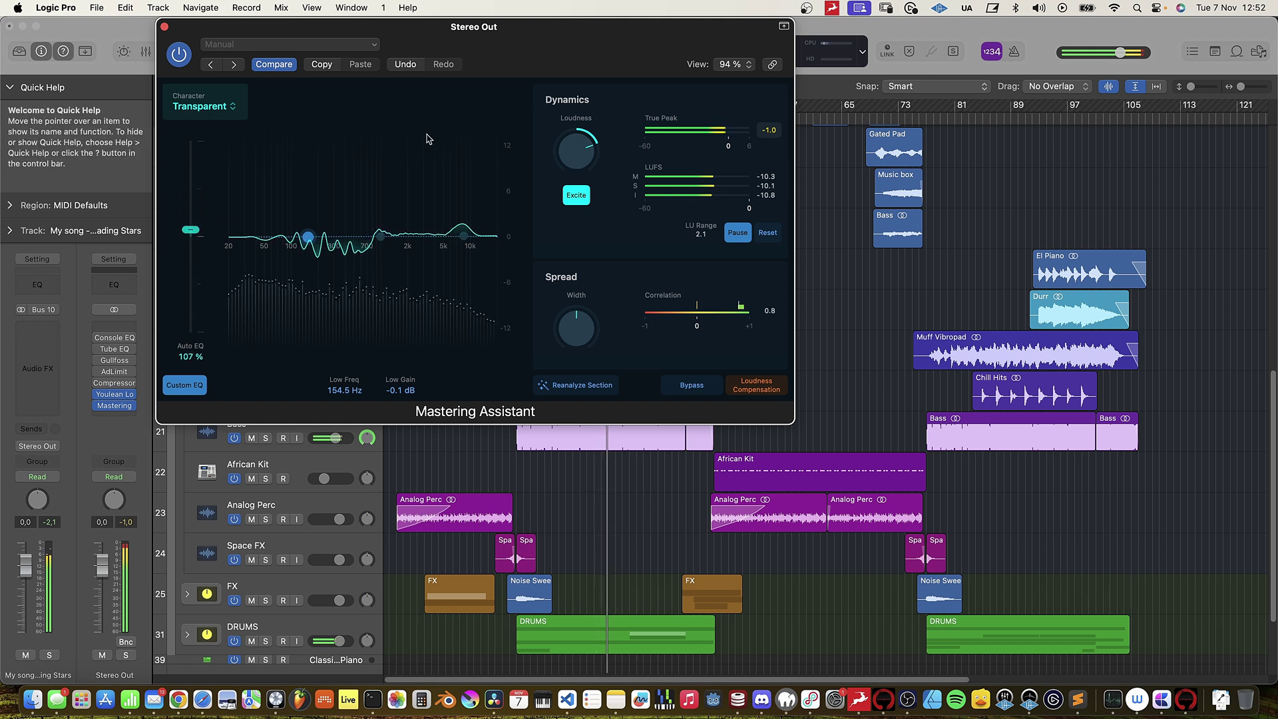
Compare the louder mix with Mastering Assistant switched off and back on
left_click(180, 62)
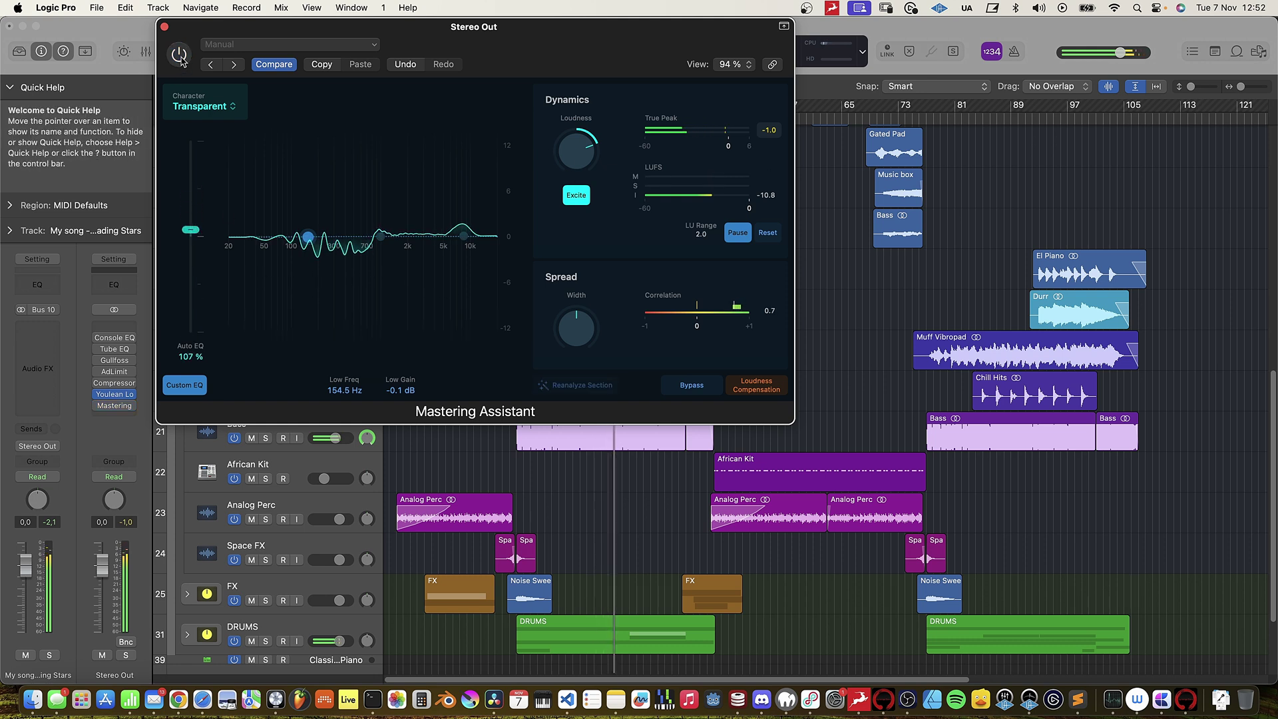
left_click(179, 57)
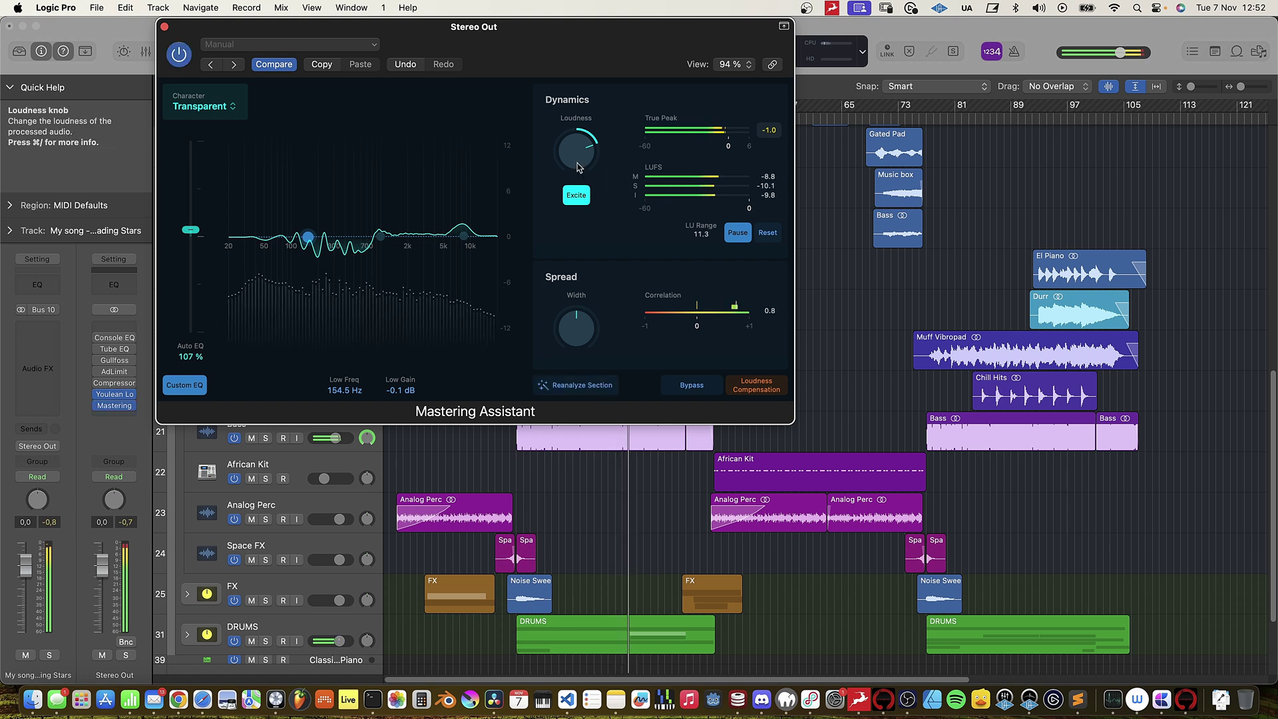
Lower Loudness to about +0.36 and reset the loudness measurement
left_click_drag(576, 165, 574, 171)
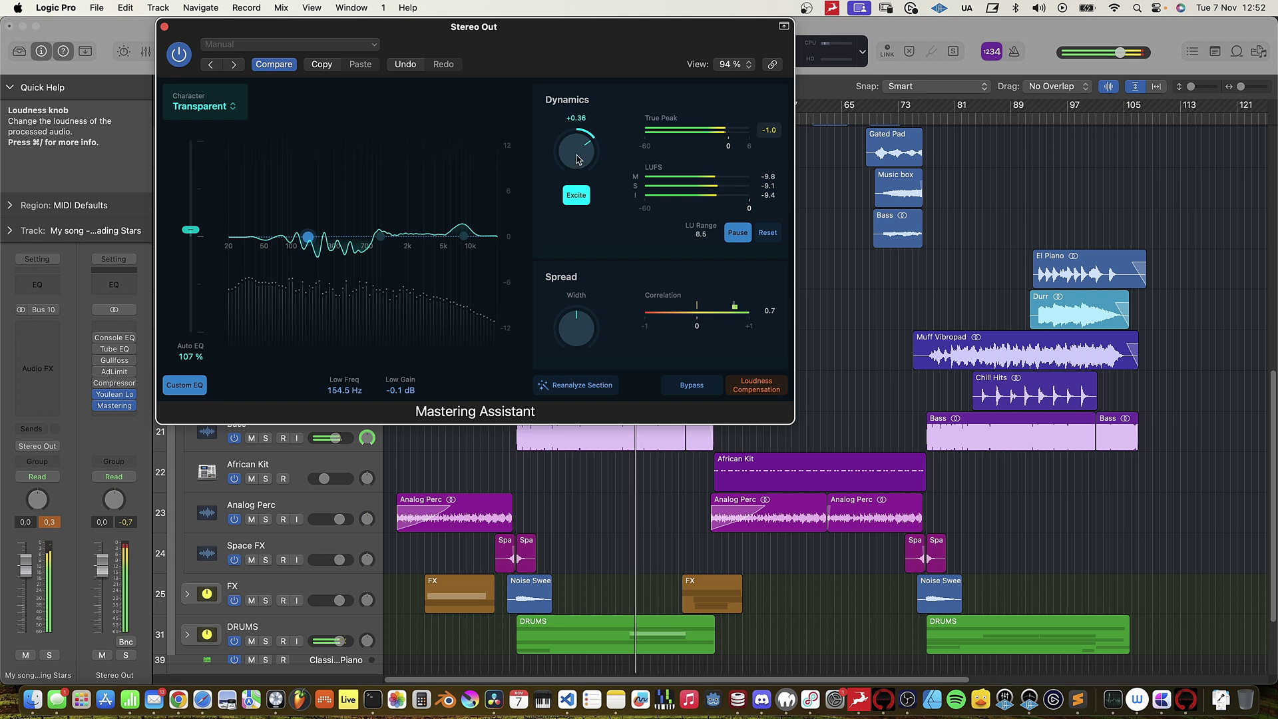
left_click(768, 233)
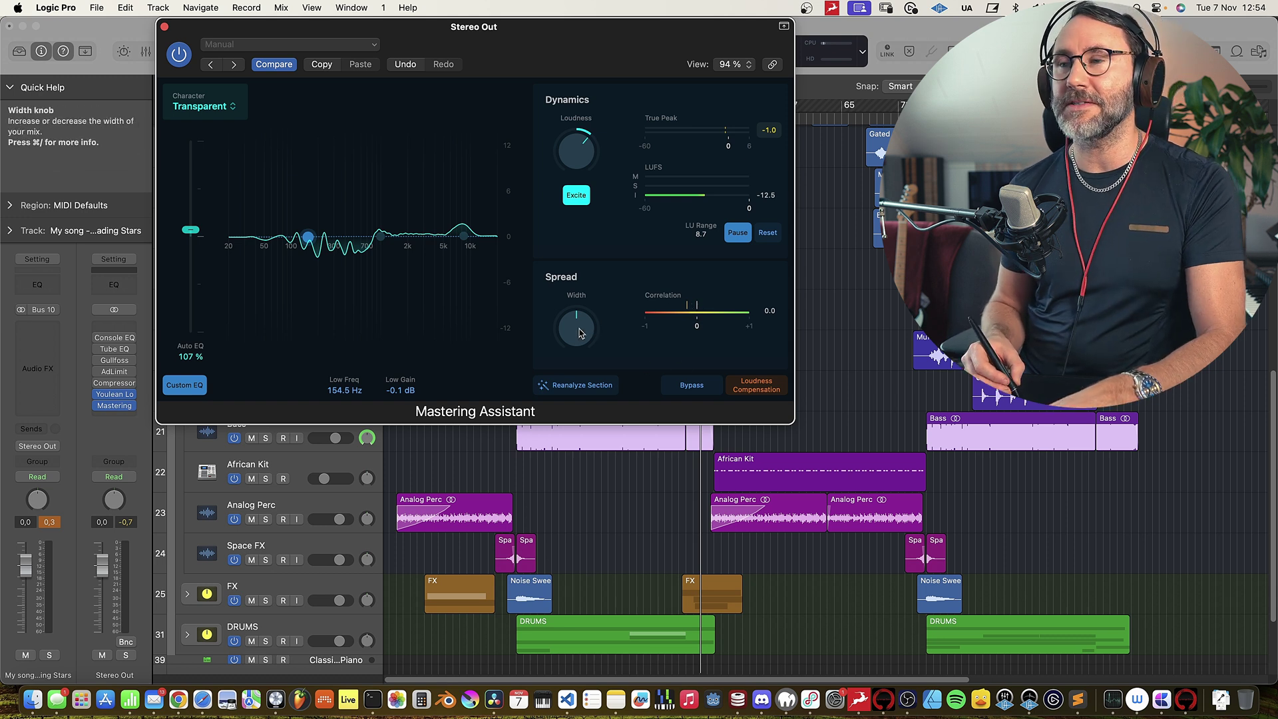
Play the project and try the stereo Width at about +0.23 before narrowing it to -1.00
key("space")
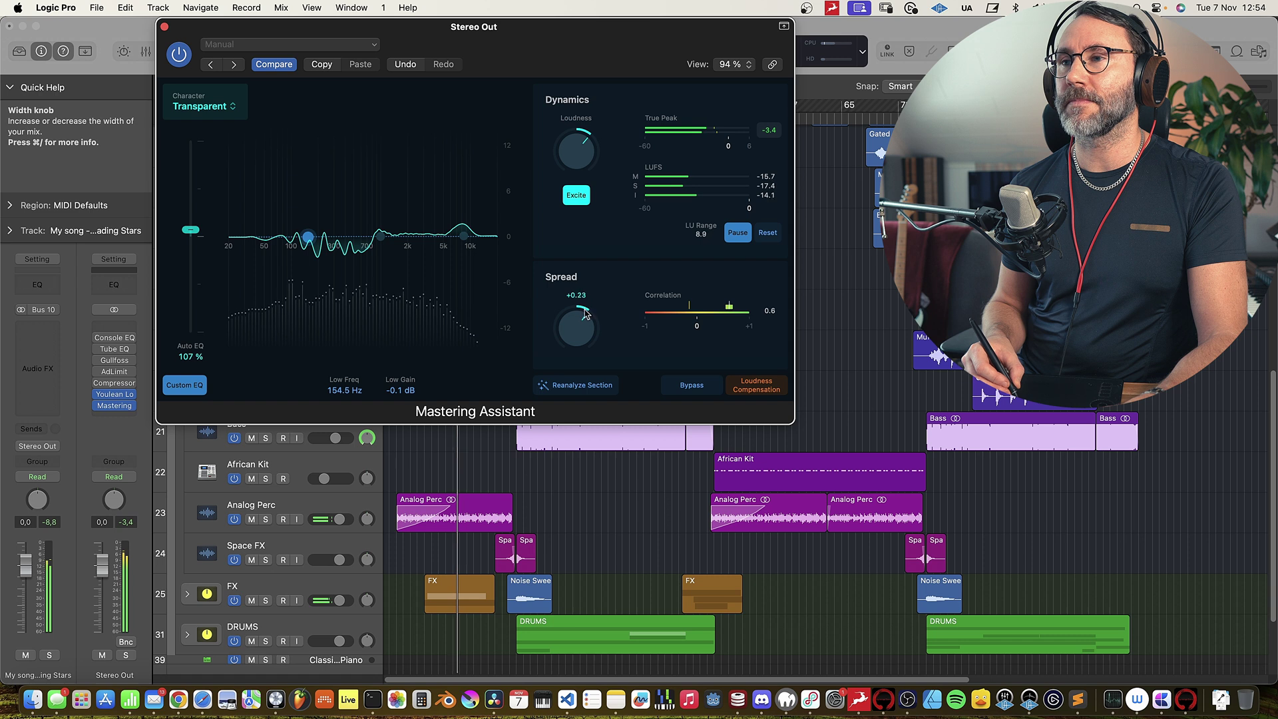
left_click_drag(579, 334, 583, 307)
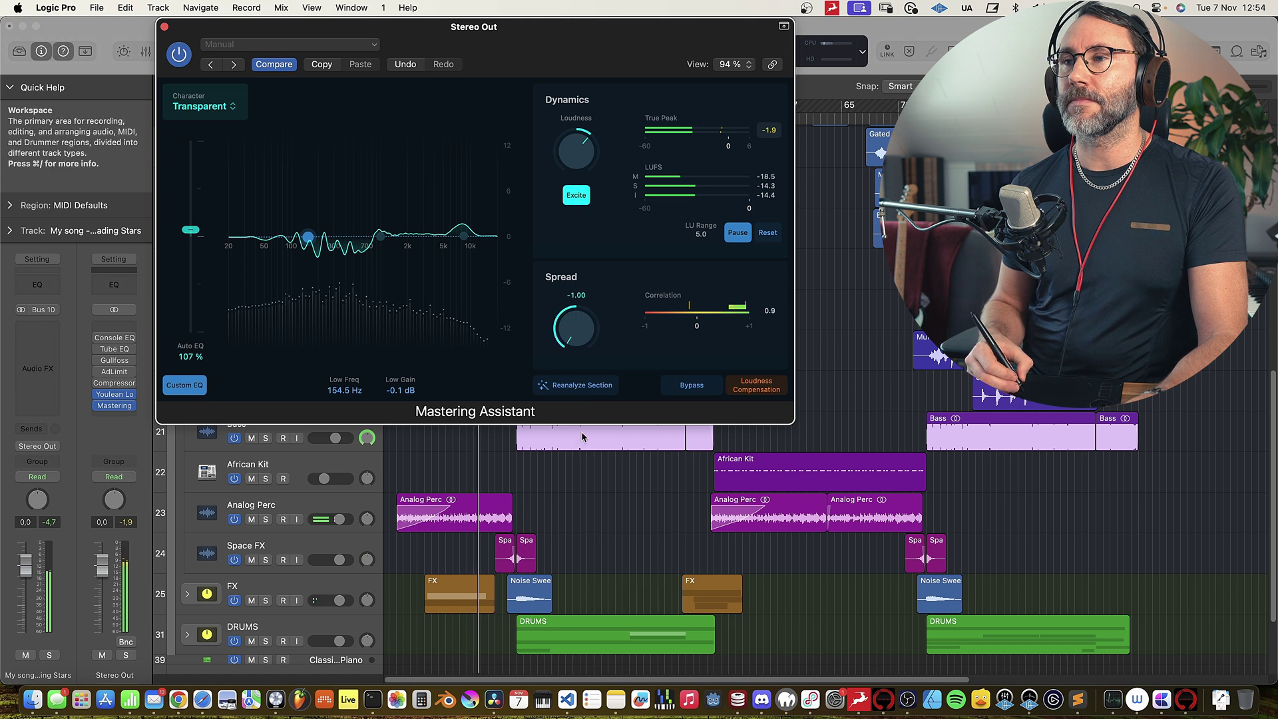
Widen the stereo Width from fully narrow back past neutral and stop playback
mouse_move(578, 318)
left_mouse_down()
mouse_move(600, 328)
mouse_move(582, 344)
left_mouse_up()
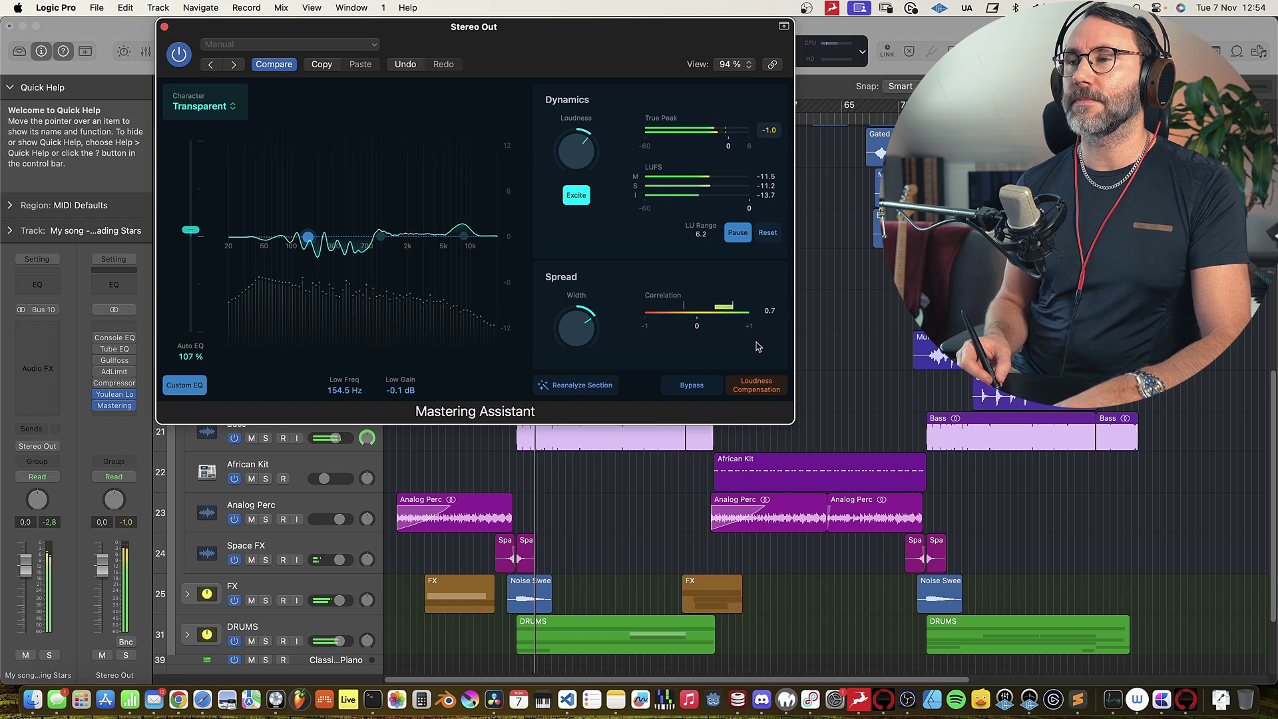
key("space")
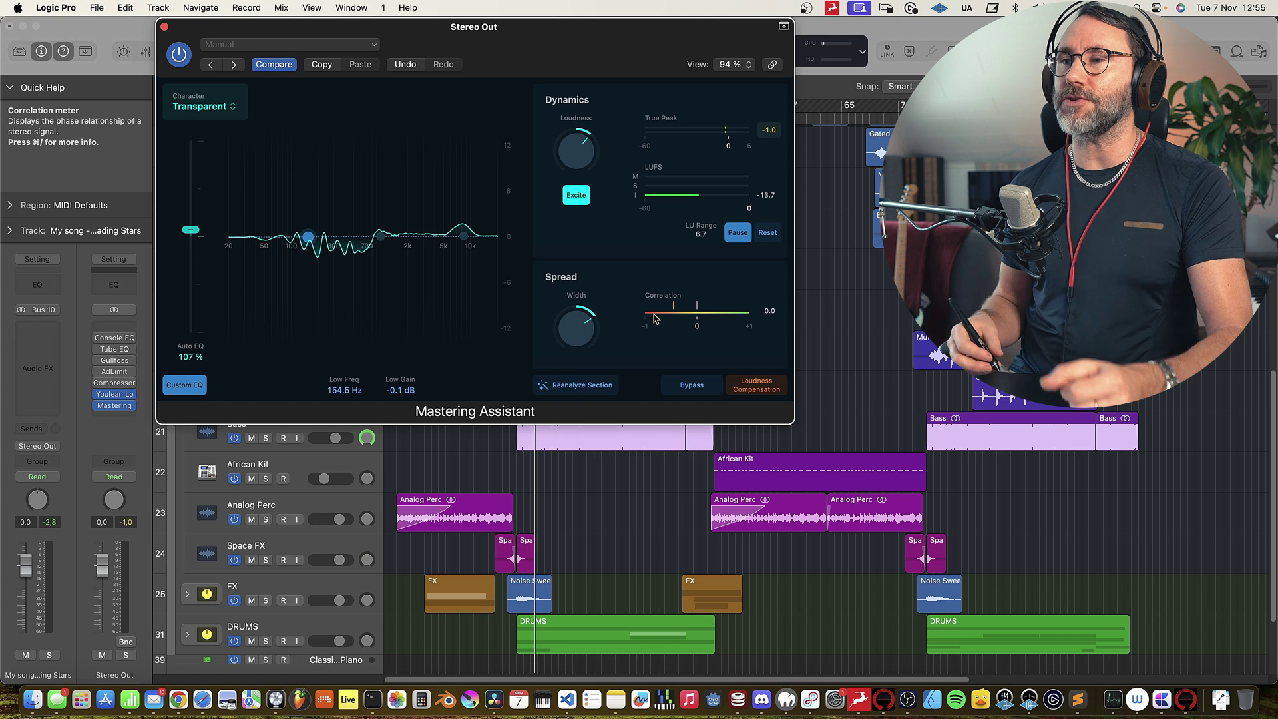
Enable Loudness Compensation, play the project while comparing Mastering Assistant off and on twice, and disable Loudness Compensation again
left_click(757, 387)
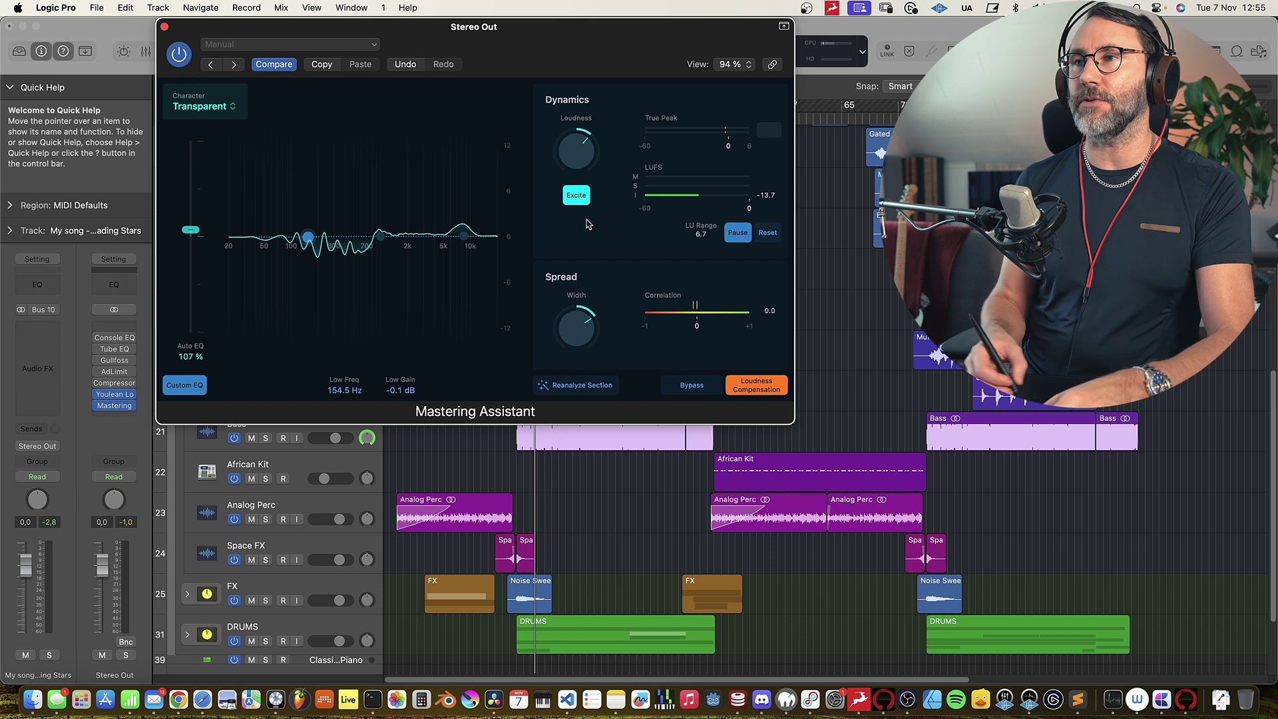
key("space")
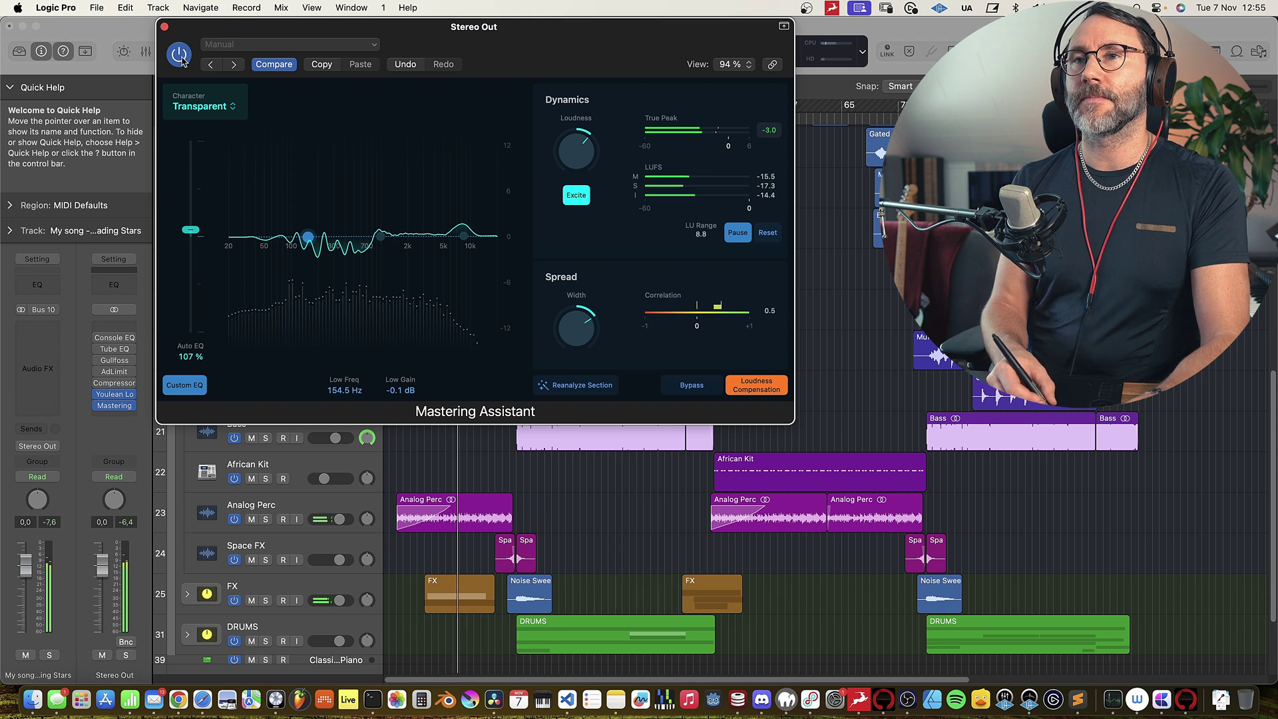
left_click(183, 60)
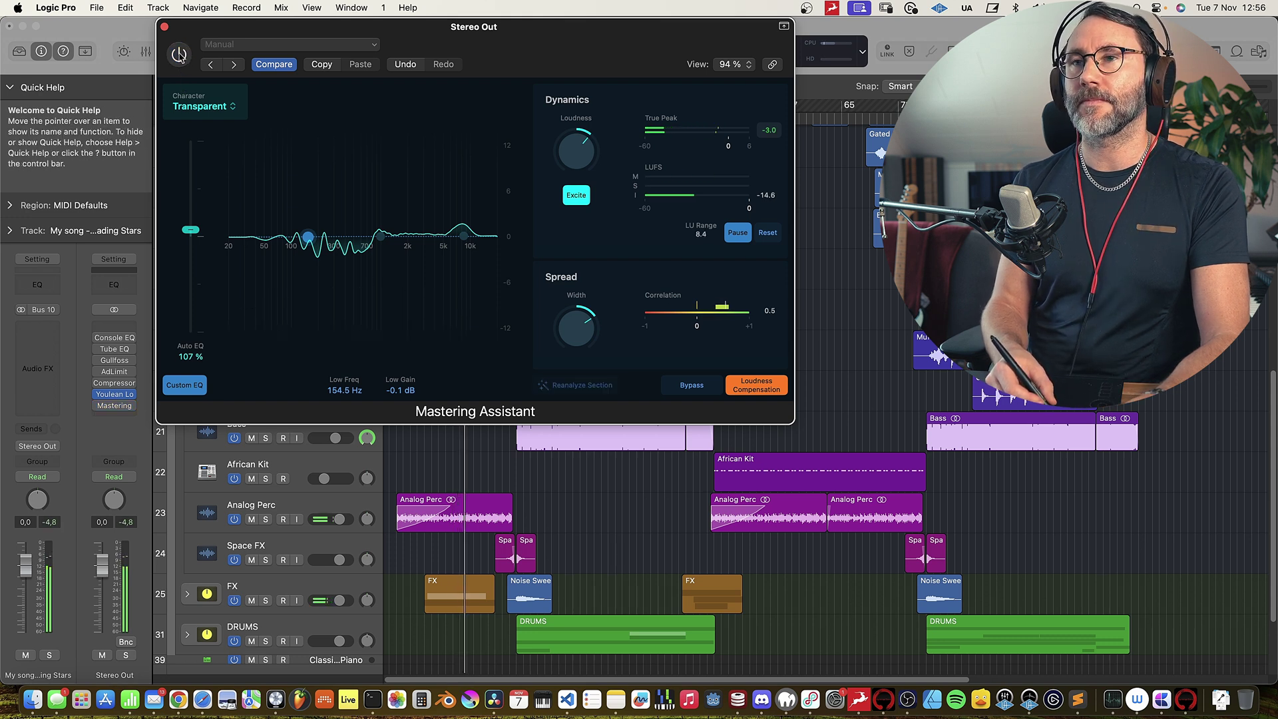
left_click(179, 56)
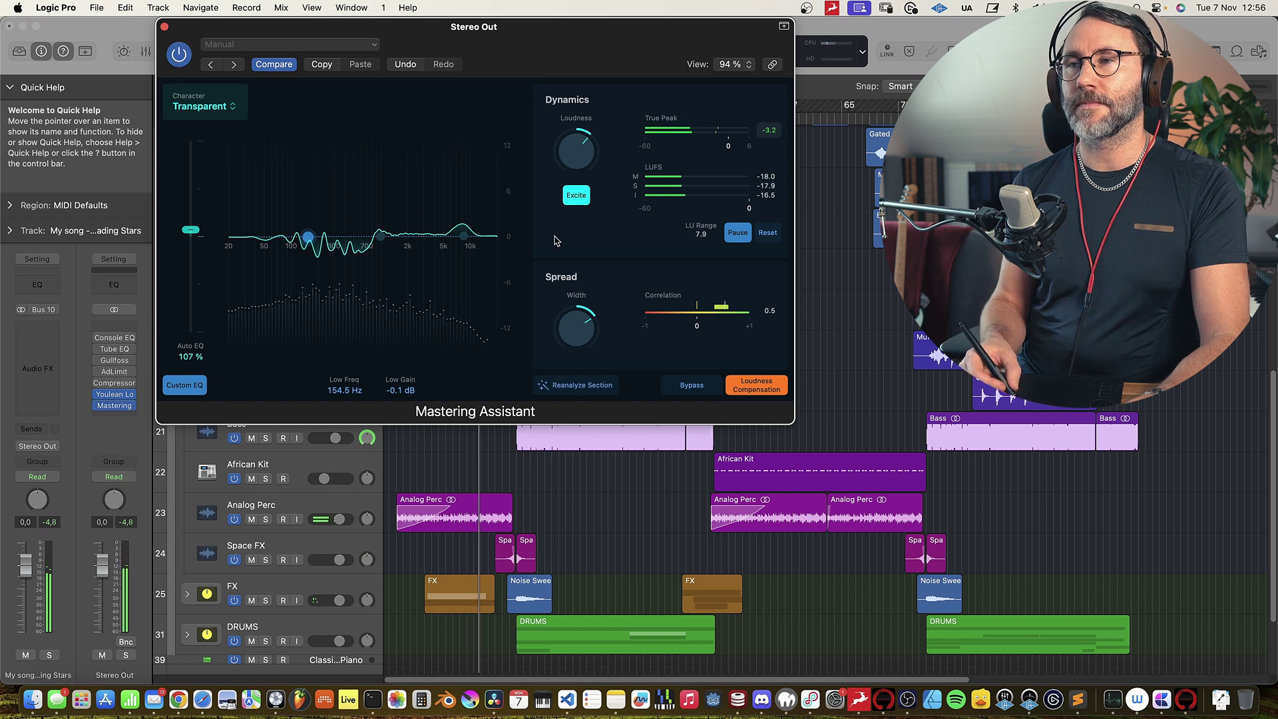
left_click(180, 57)
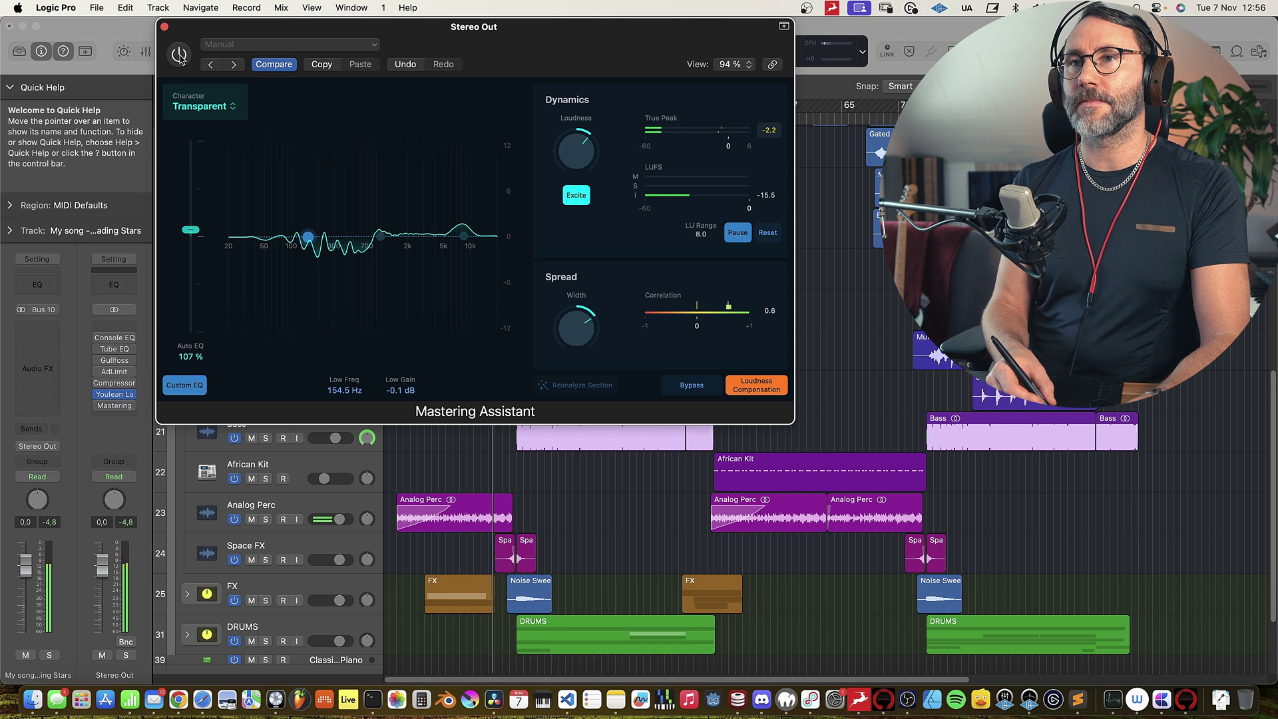
left_click(180, 57)
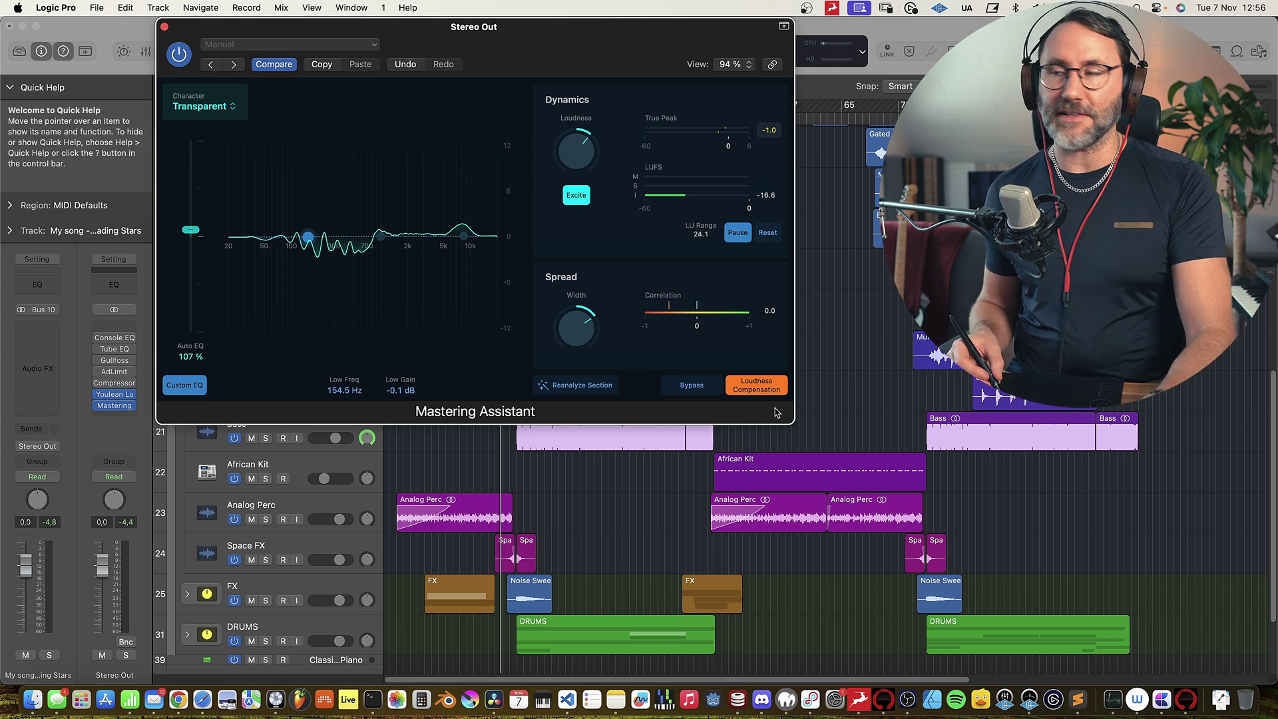
left_click(761, 388)
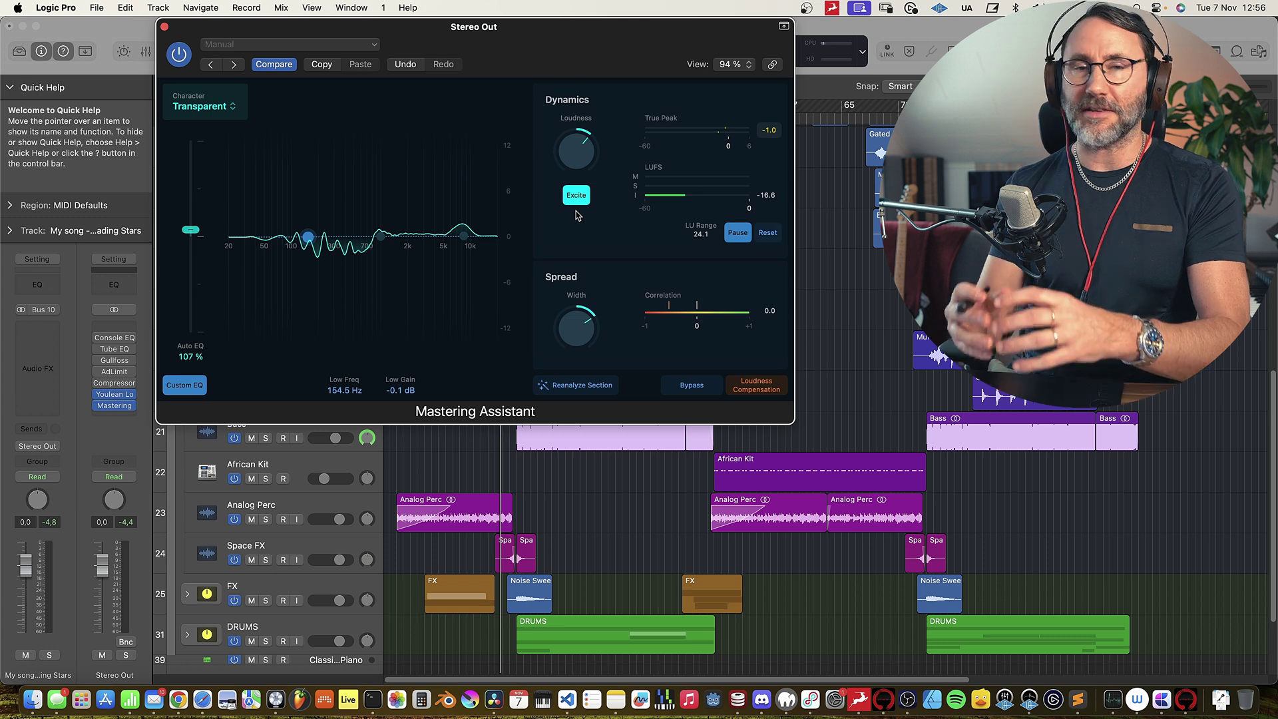
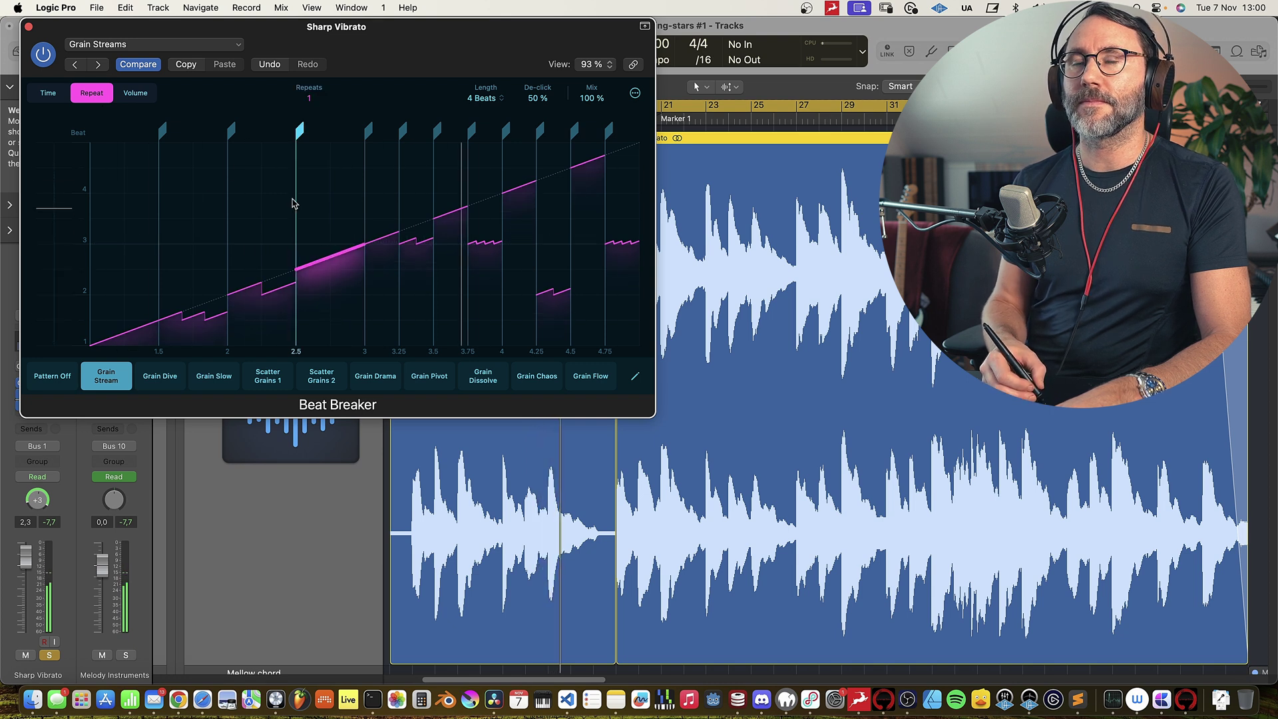
Load the Basic SideChain preset in Beat Breaker on Sharp Vibrato and zoom the arrangement out to show more tracks
left_click(48, 93)
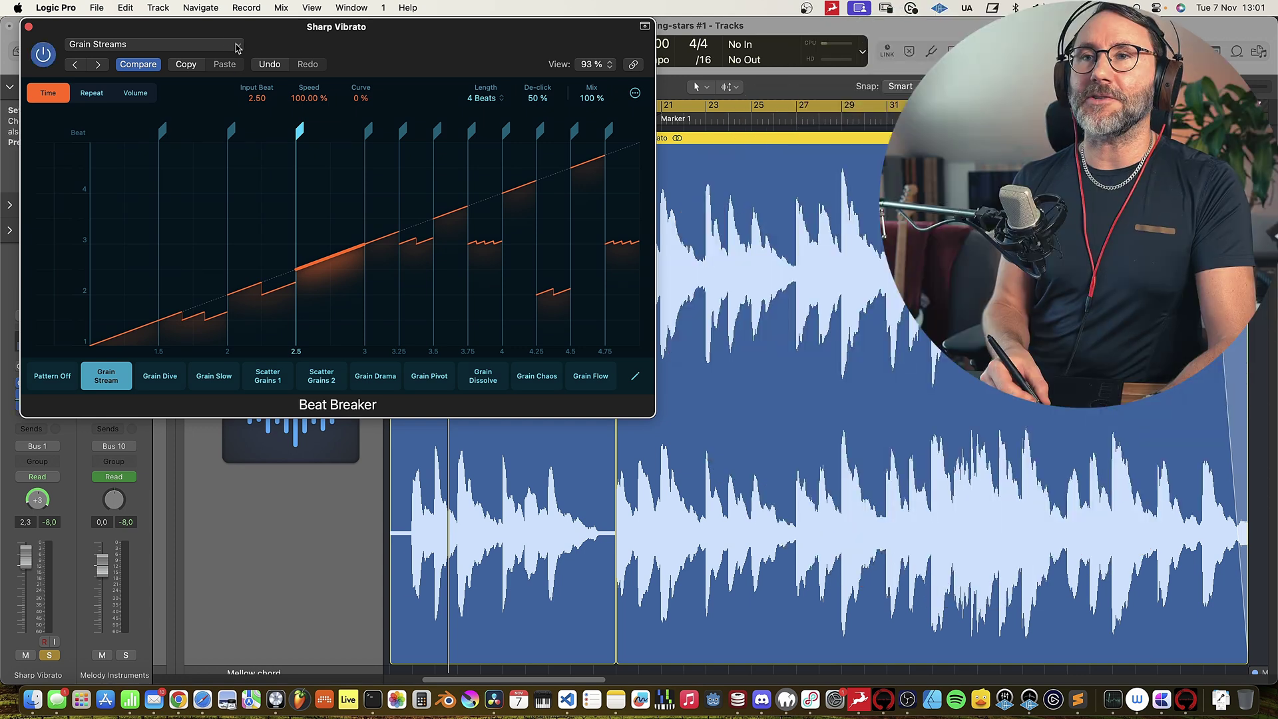
left_click(238, 47)
mouse_move(251, 362)
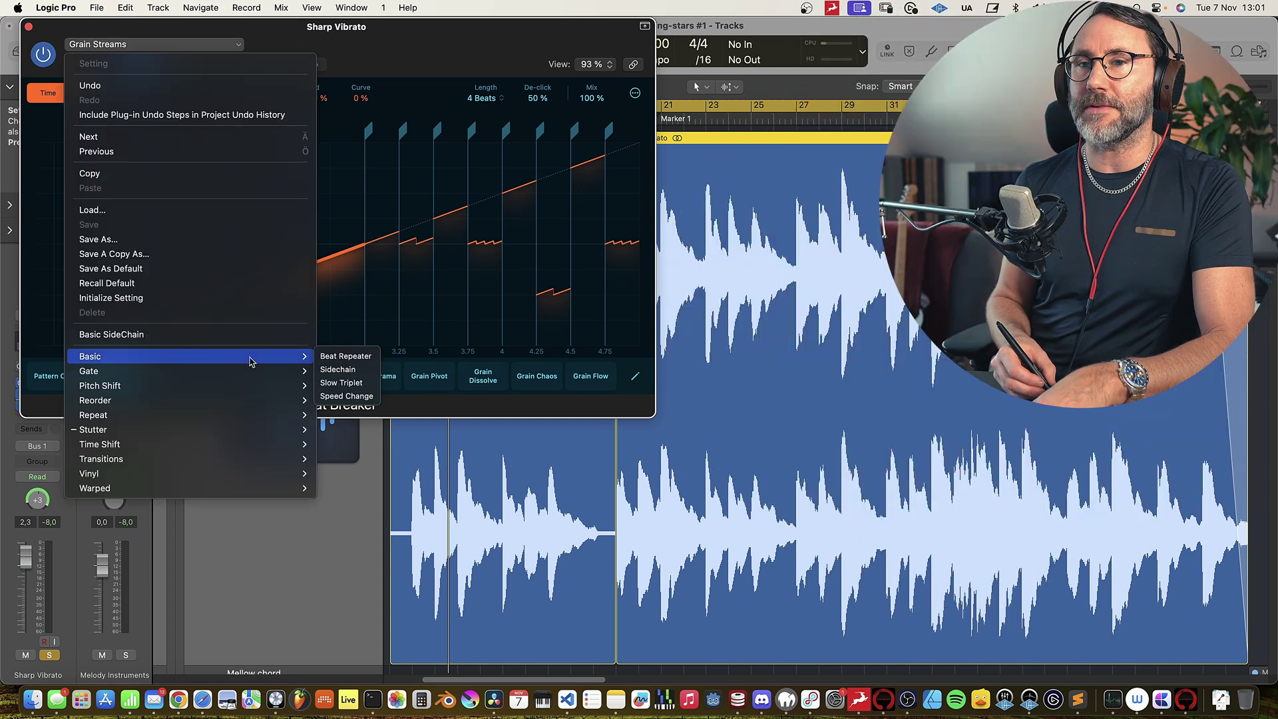
left_click(251, 336)
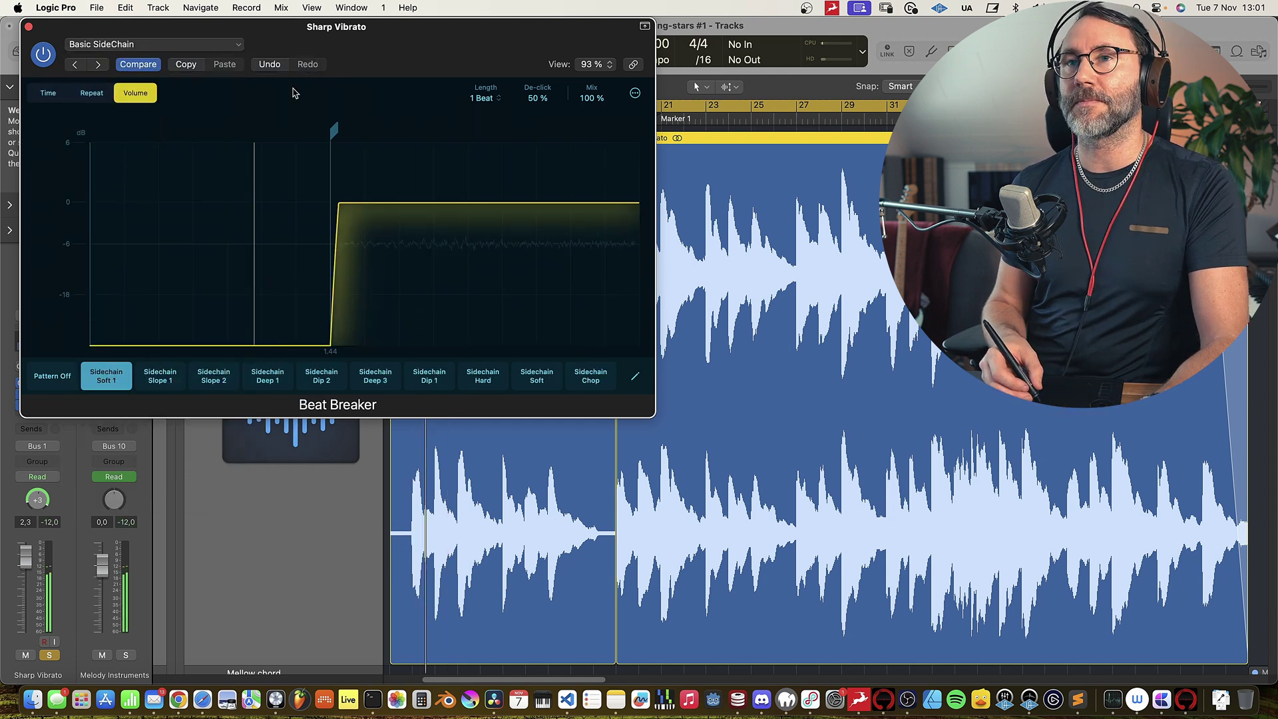
left_click_drag(303, 35, 737, 34)
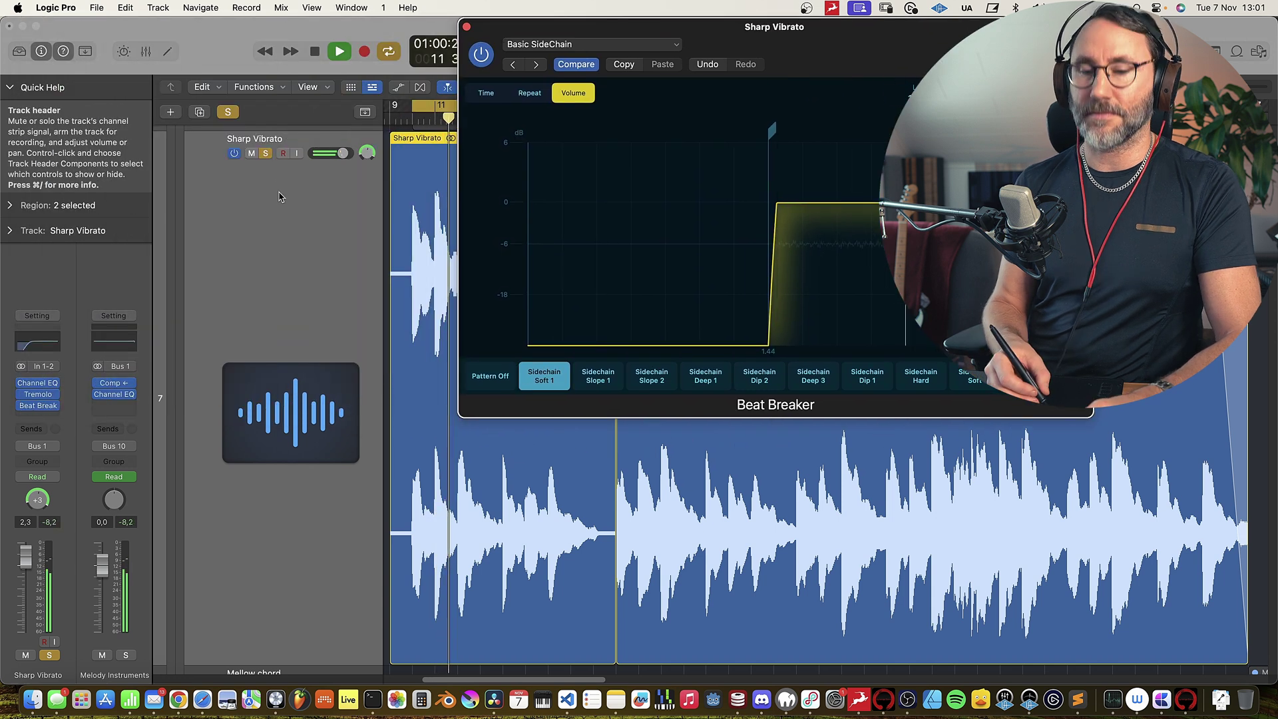
key("z")
left_click_drag(823, 10, 547, 2)
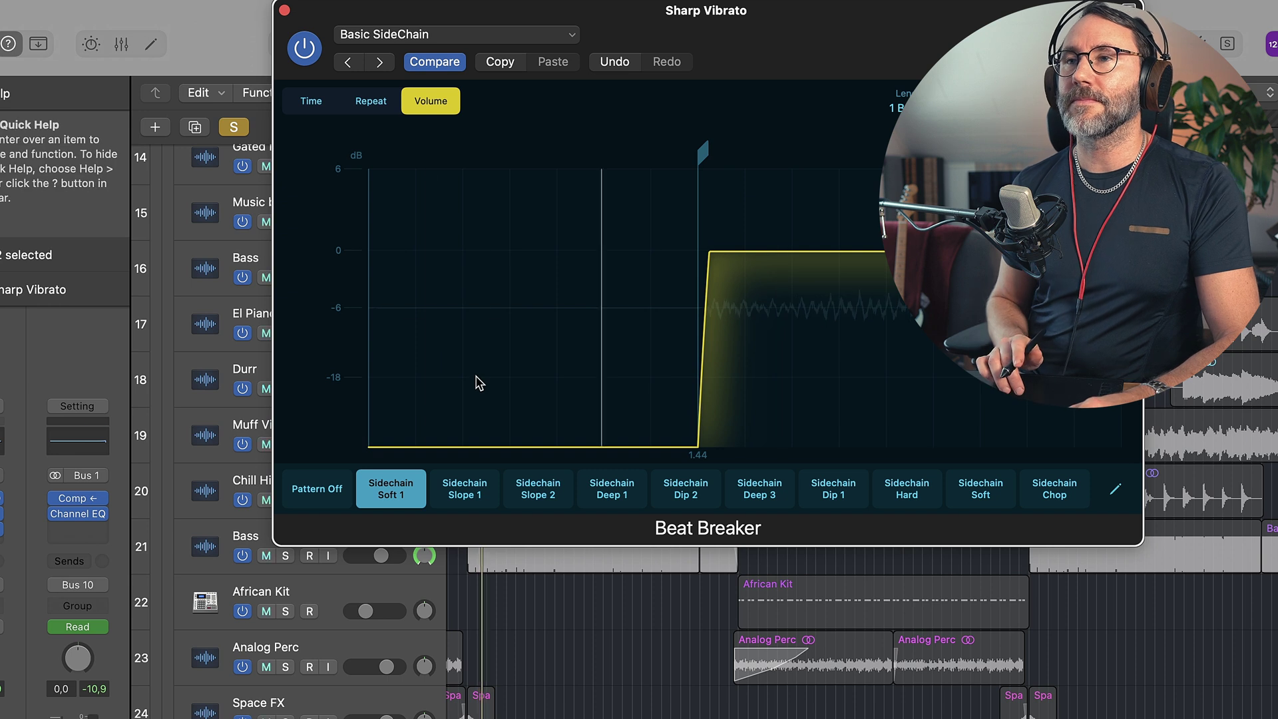
Audition Beat Breaker's Beat Repeater preset followed by Slow Triplet, moving the plug-in window clear of the presenter
left_click(563, 33)
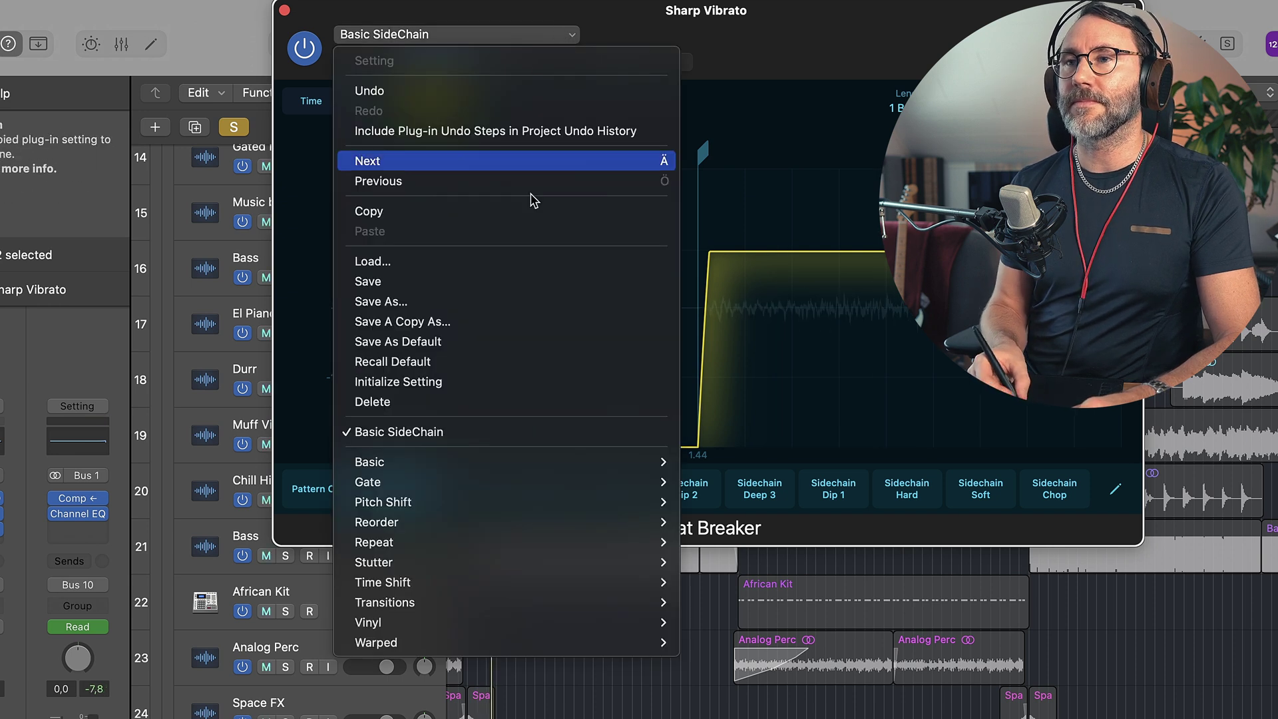
mouse_move(563, 471)
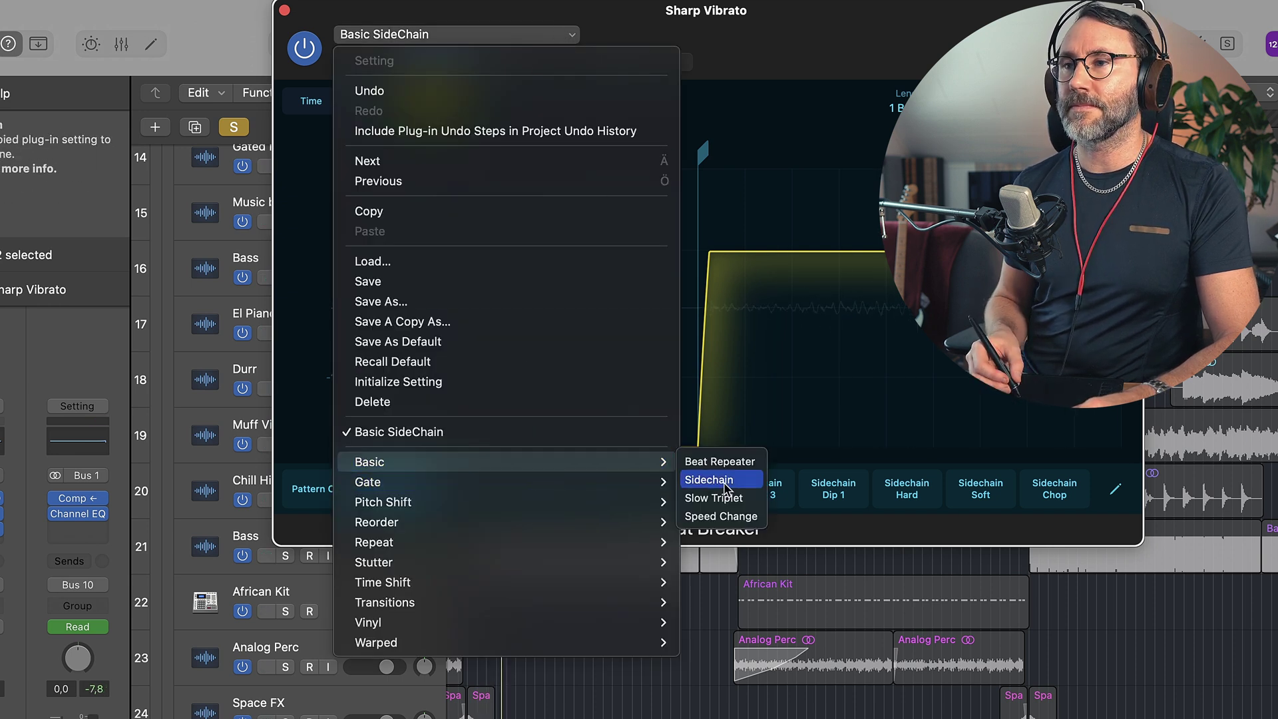
left_click(720, 461)
left_click_drag(766, 10, 499, 10)
left_click(271, 37)
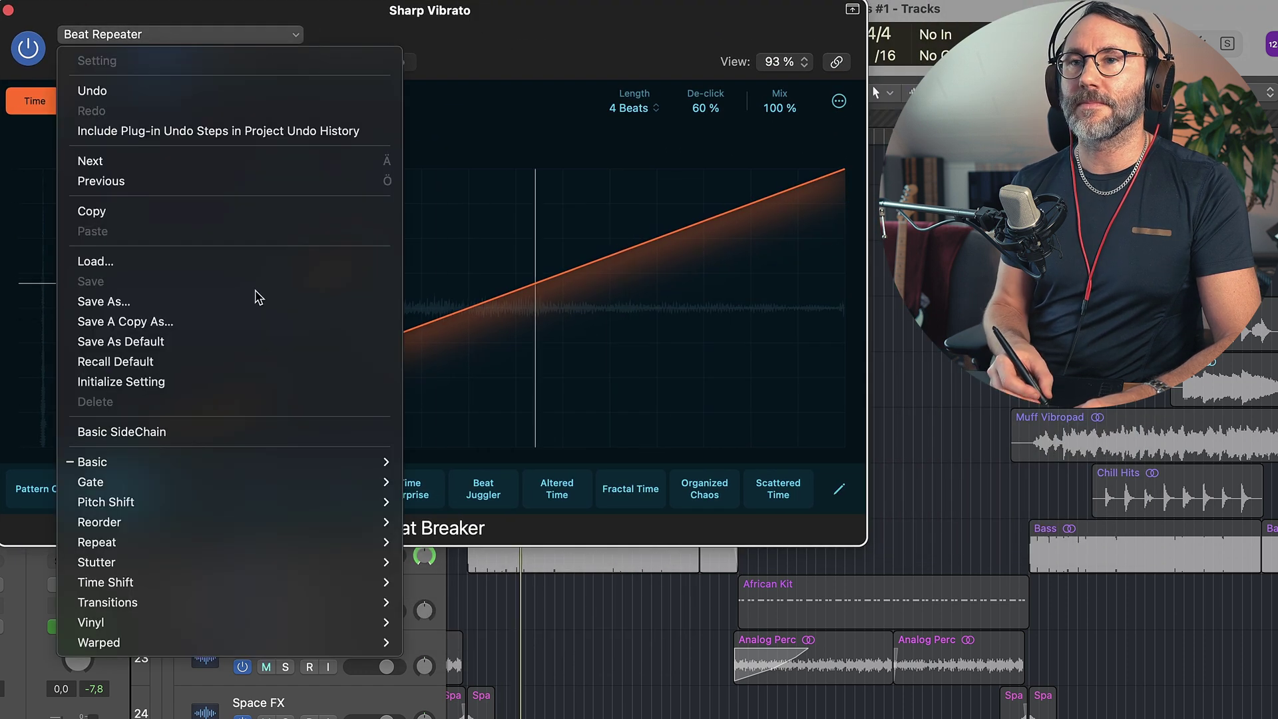
mouse_move(326, 473)
left_click(447, 498)
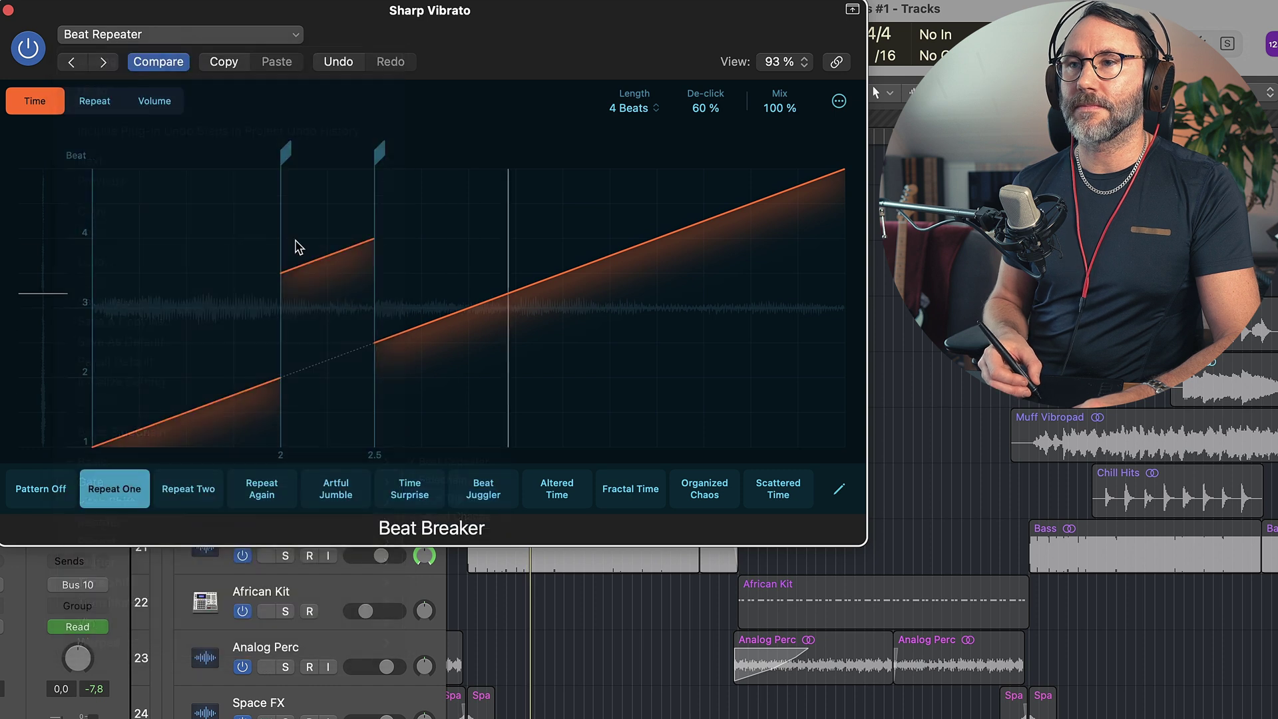
Step through the next Beat Breaker presets from Speed Change and Gate Flux through Complex Arrangement, Drop Out and Techno to Make A Fill
left_click(104, 63)
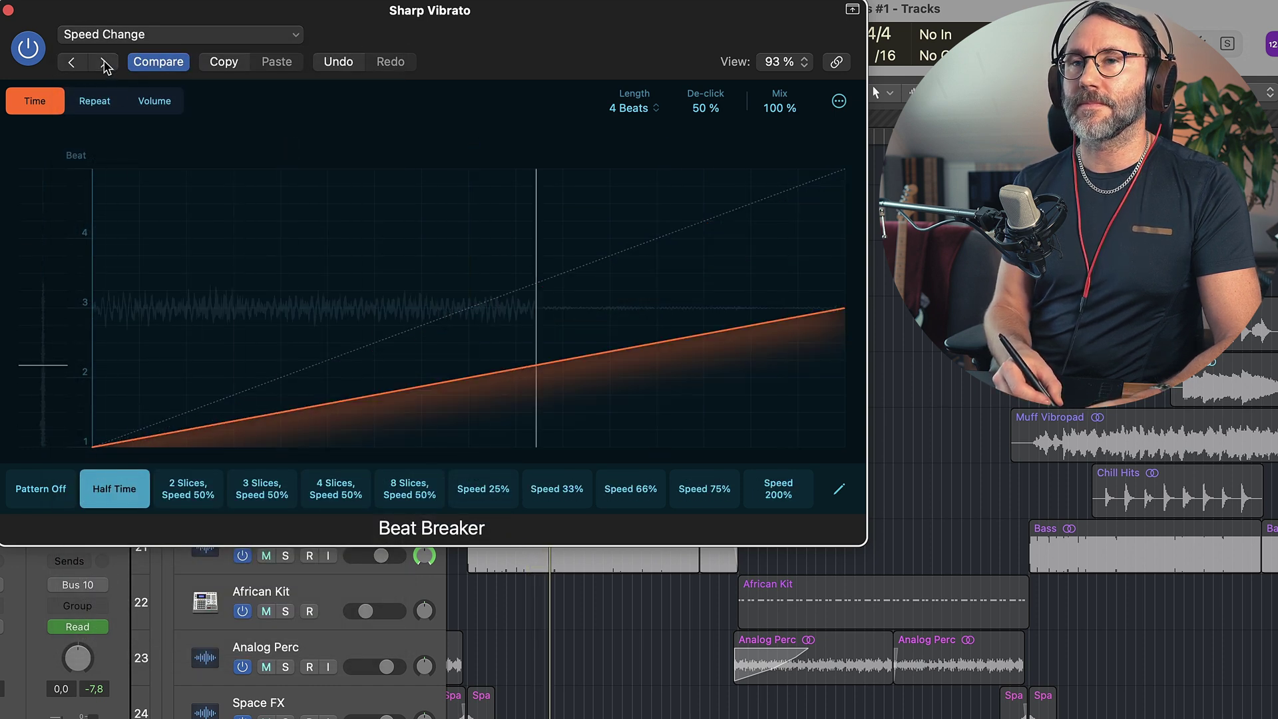
left_click(104, 63)
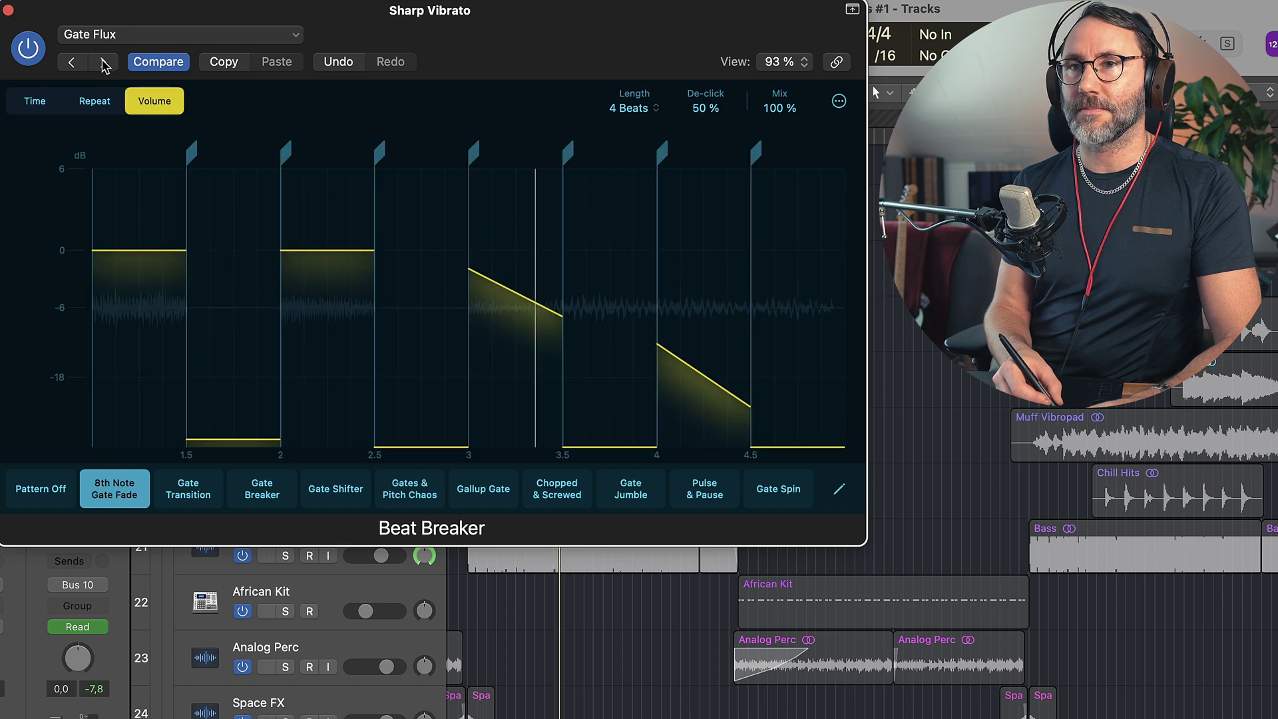
left_click(104, 63)
left_click(104, 63)
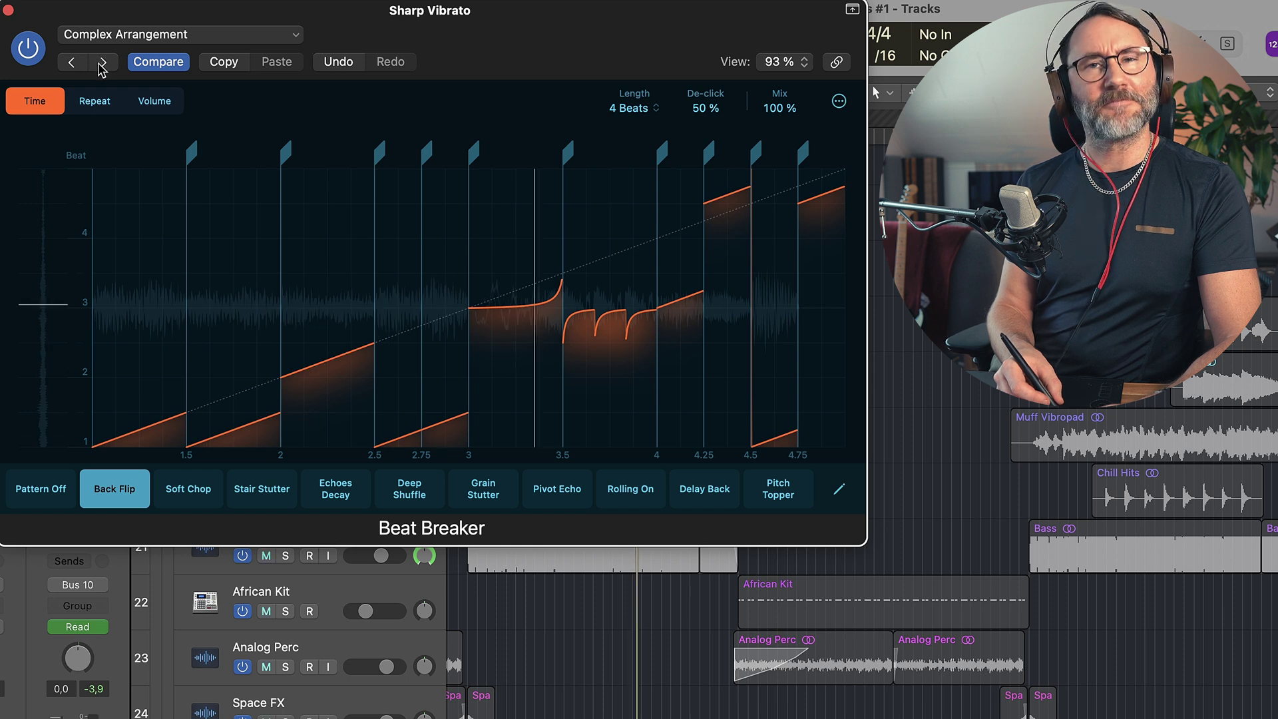
left_click(102, 63)
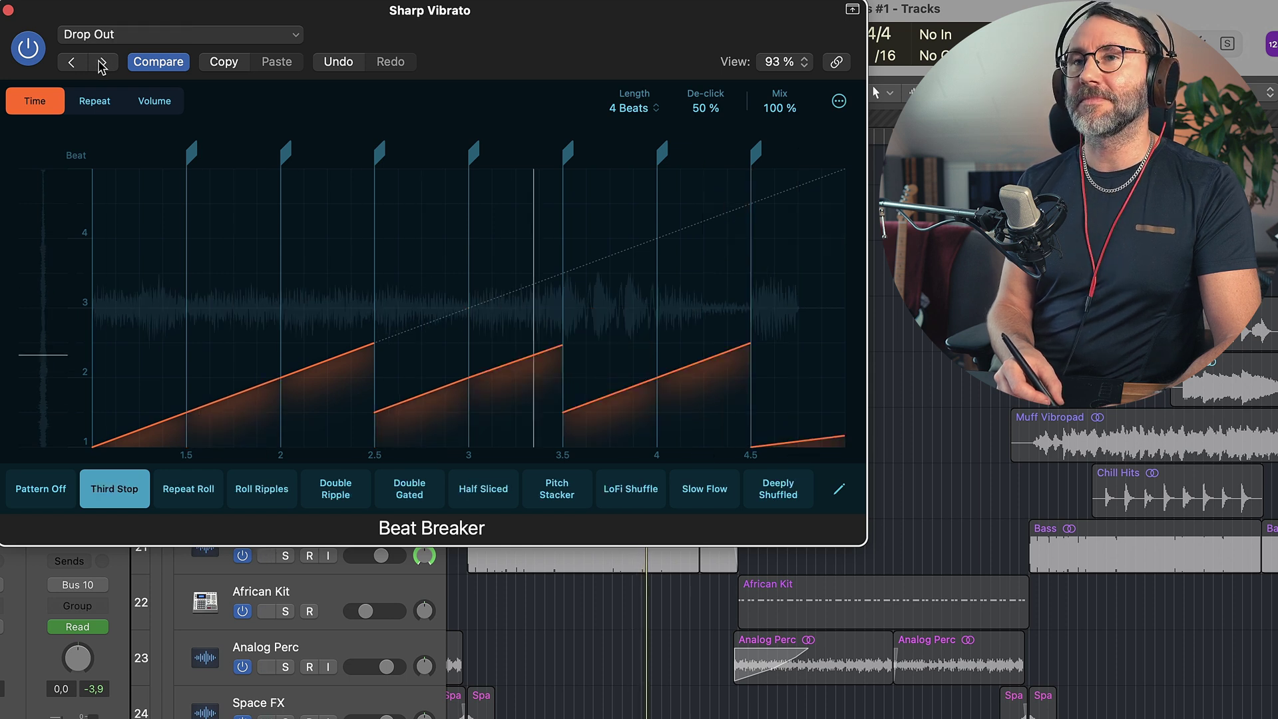
left_click(104, 63)
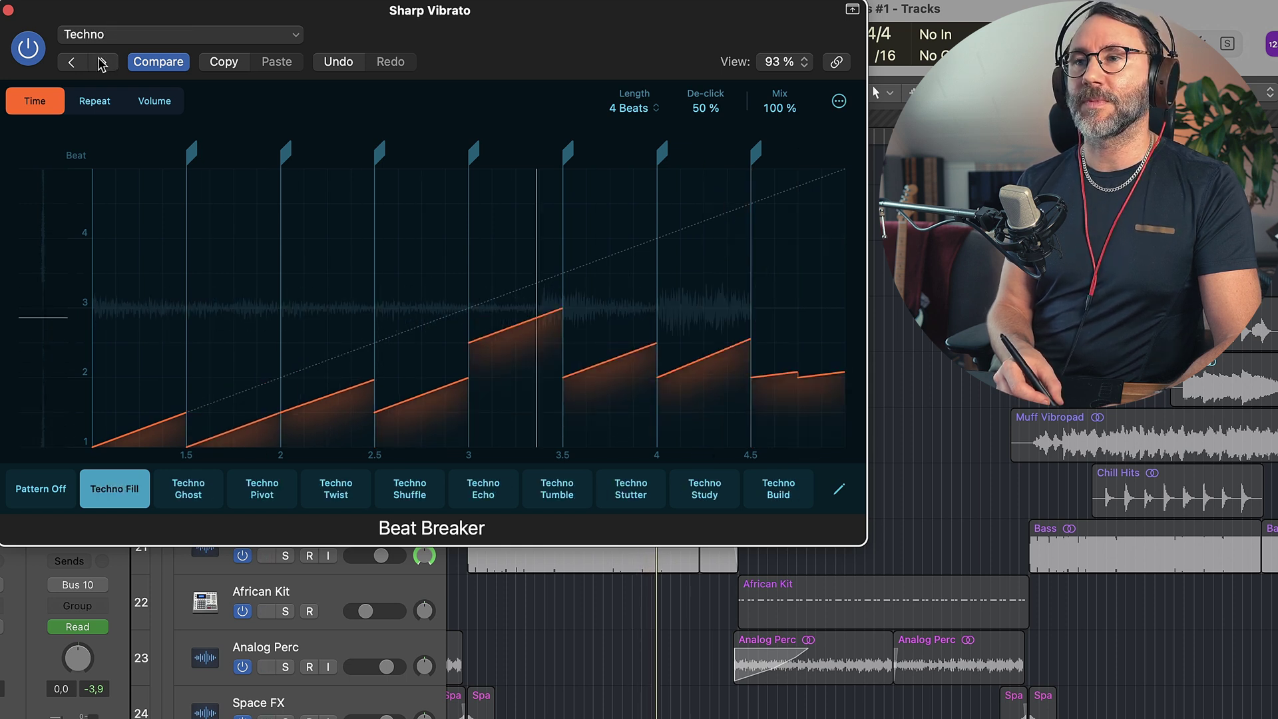
left_click(104, 62)
Load the Grain Streams preset and step onward through Repeat & Scatter and Stutter to Slight Shift
left_click(150, 36)
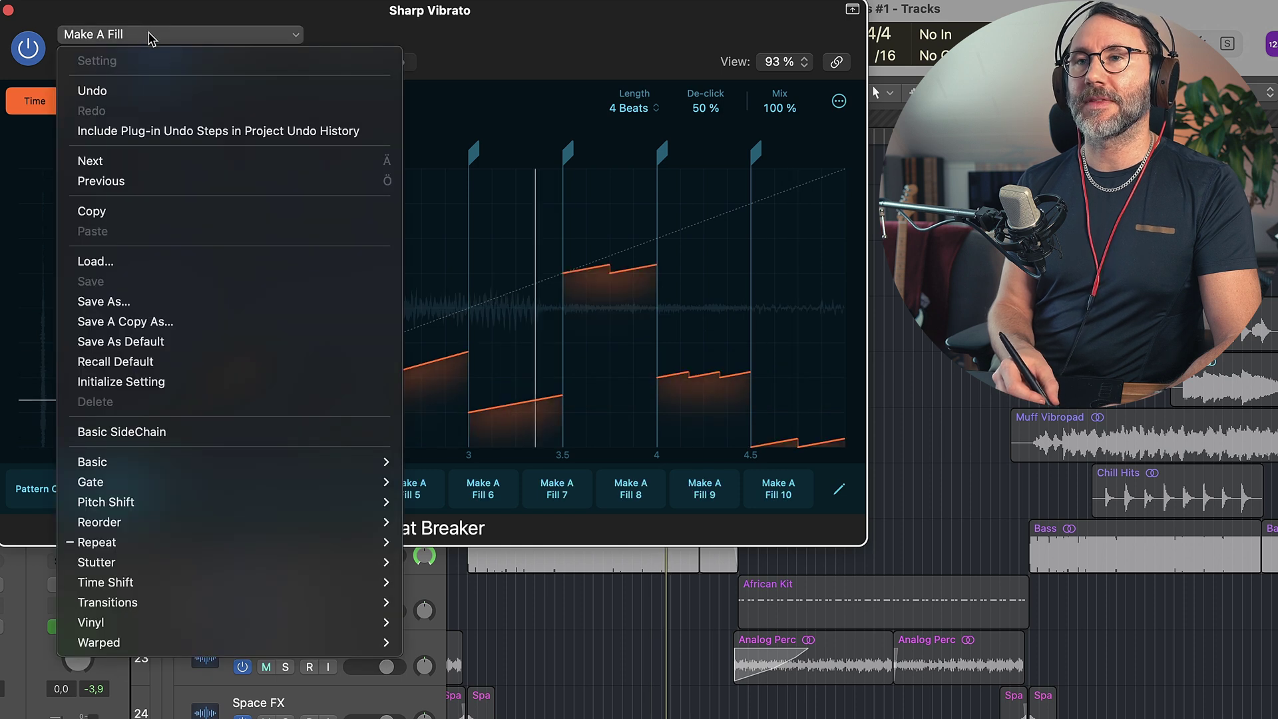
mouse_move(243, 565)
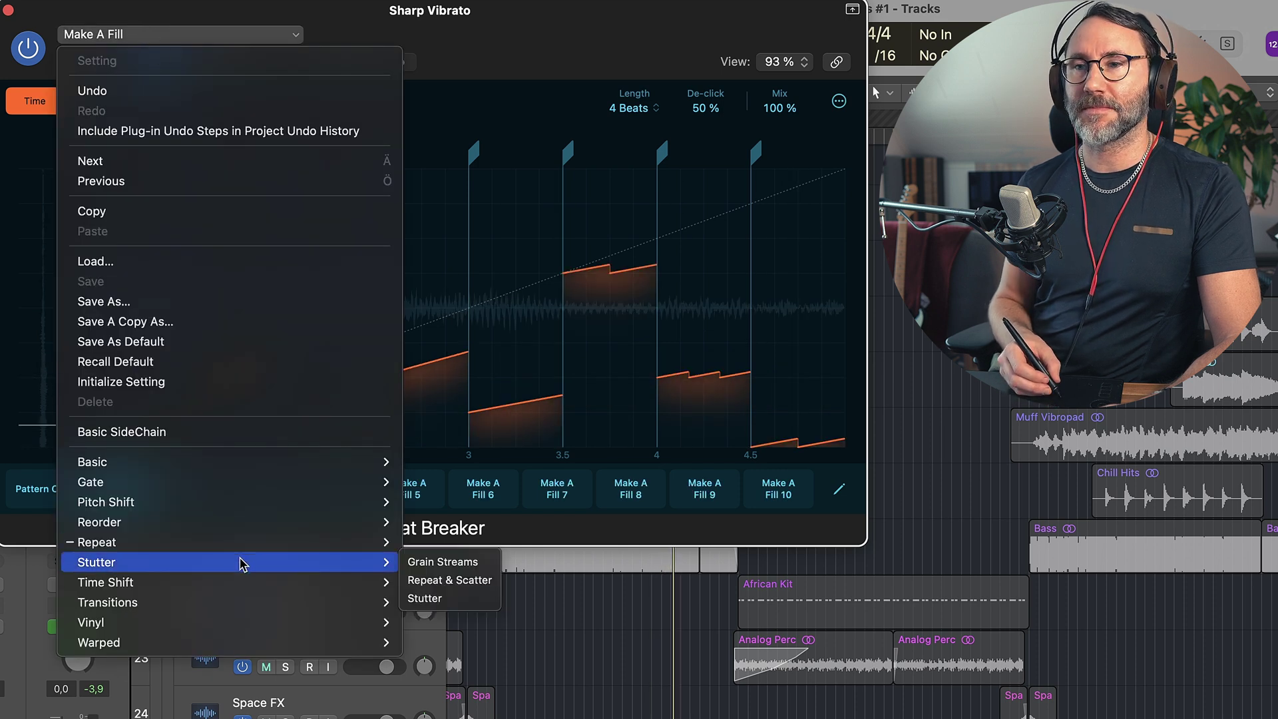
left_click(442, 562)
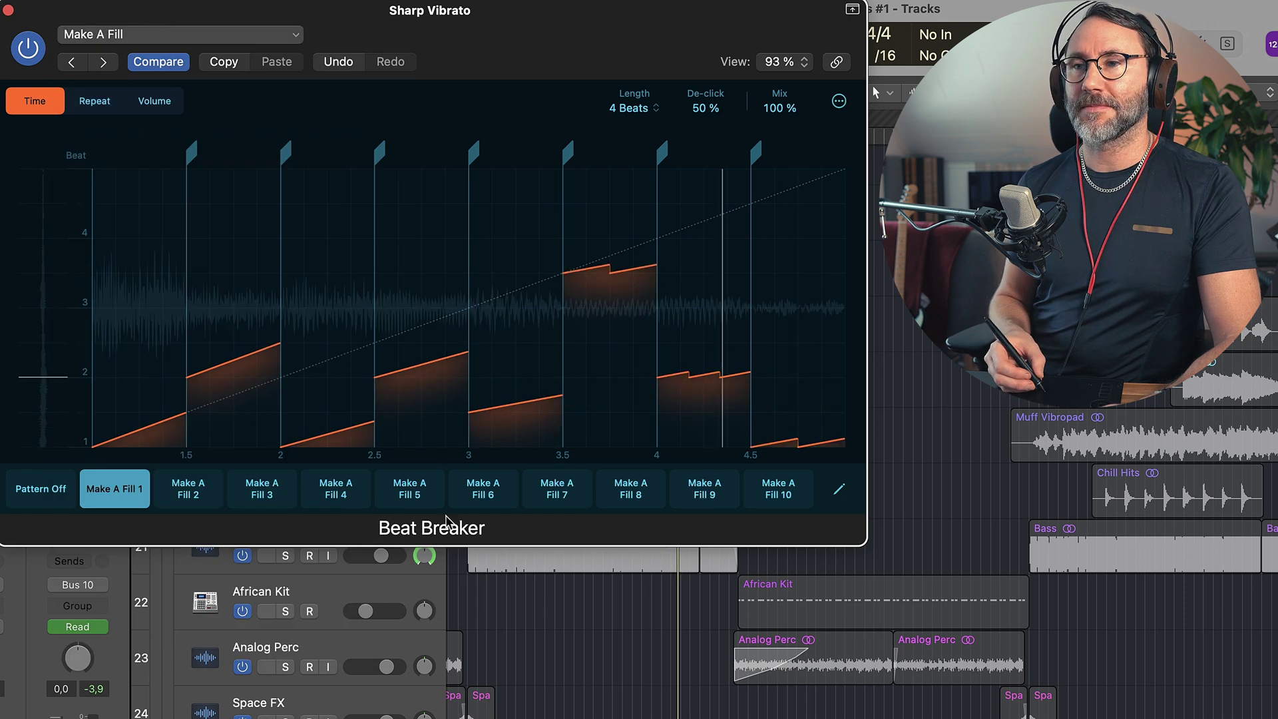
left_click(103, 62)
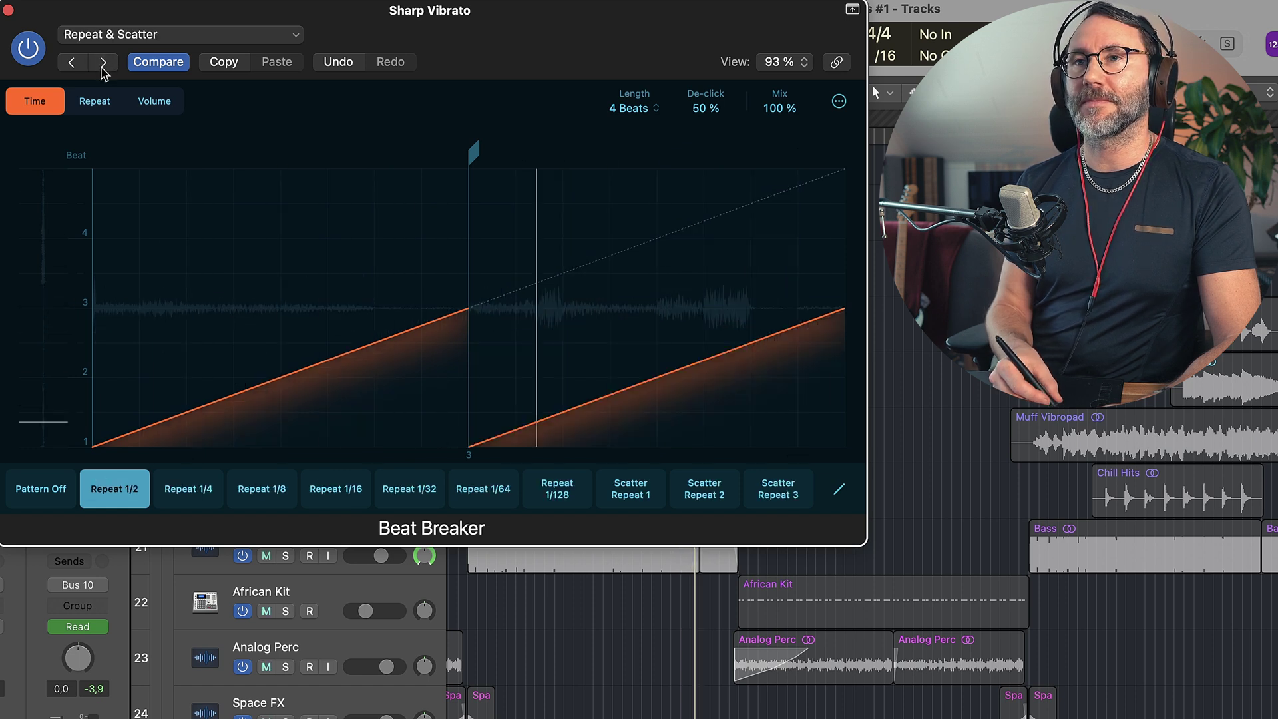
left_click(103, 62)
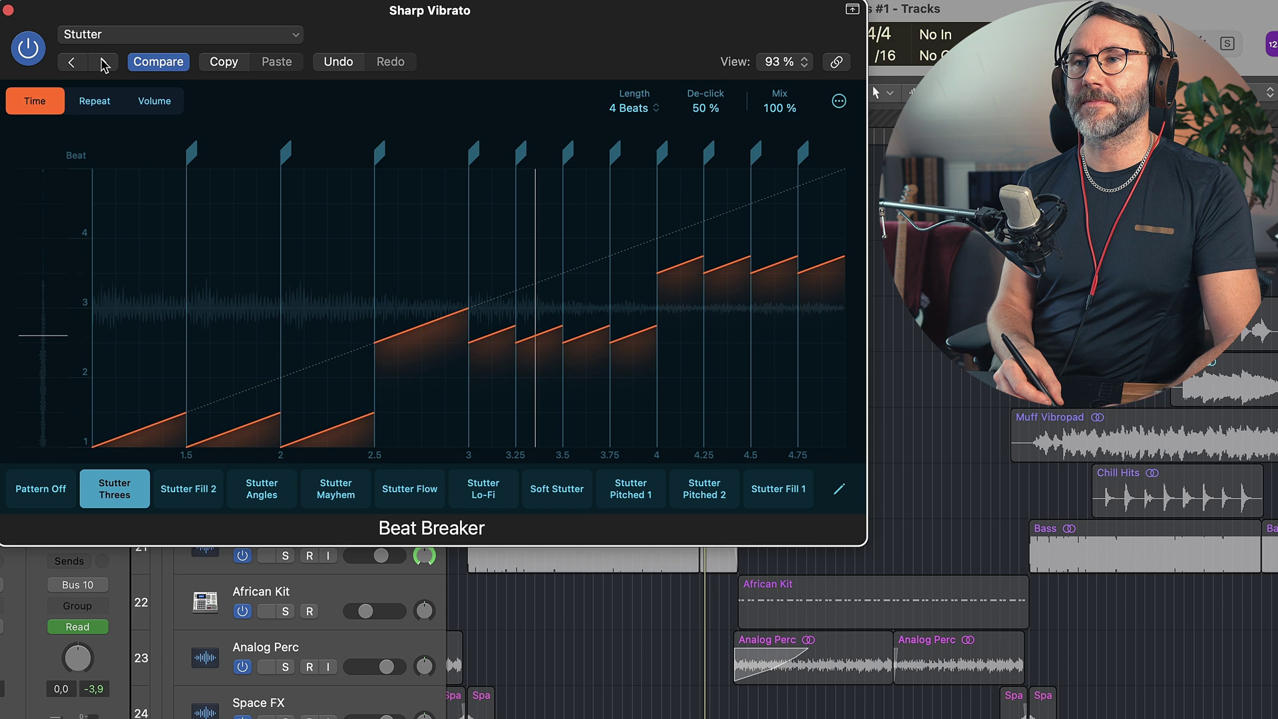
left_click(103, 62)
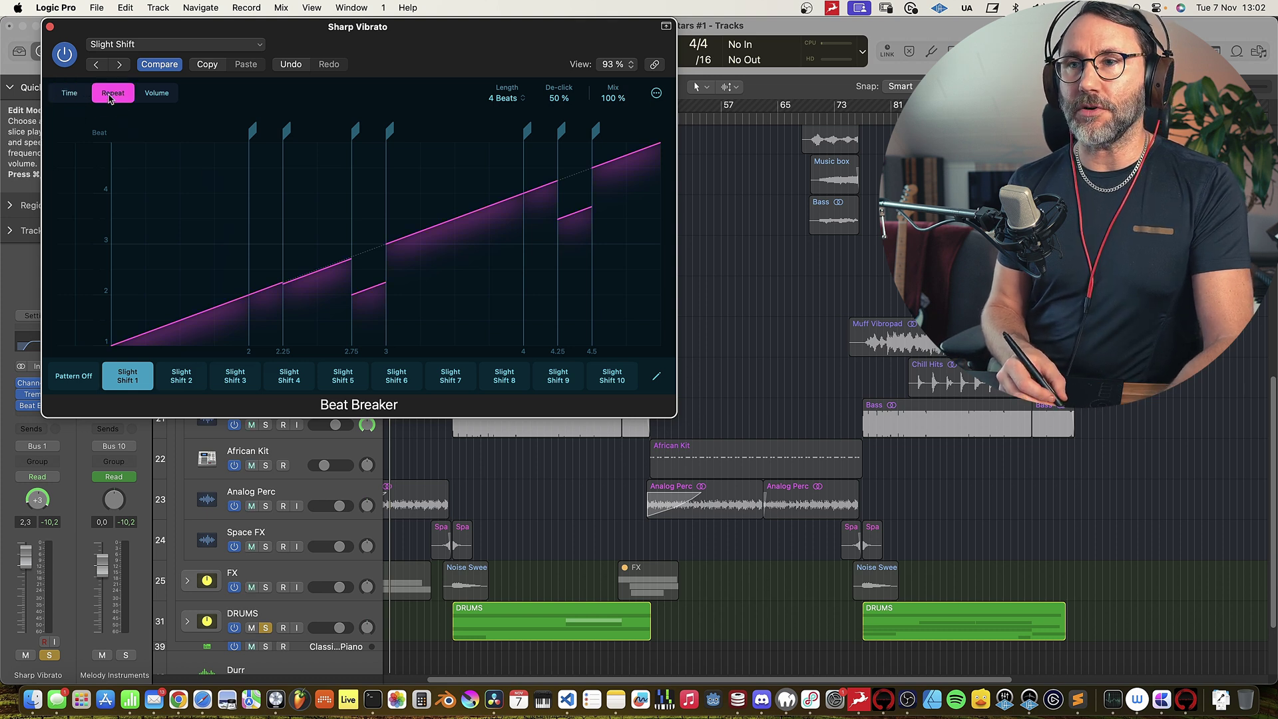
Inspect the Volume mode of the Slight Shift preset and its Time mode slice at beat 2
left_click(175, 92)
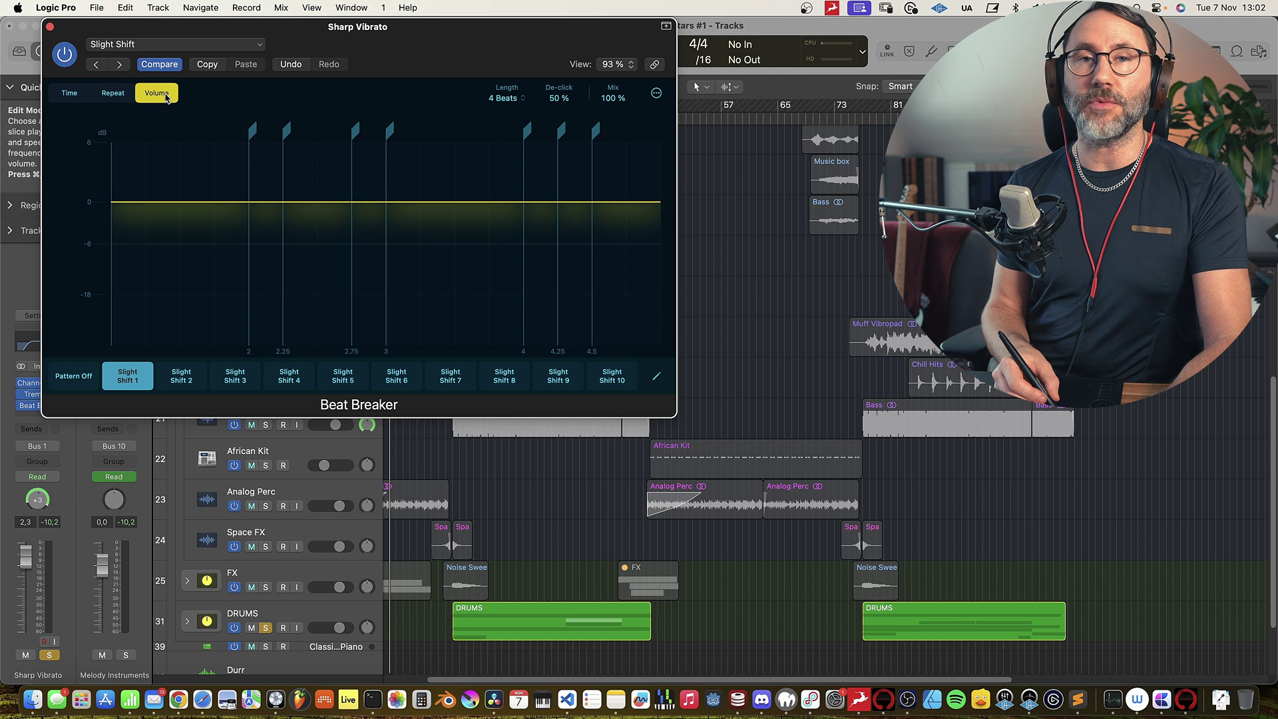
left_click(267, 214)
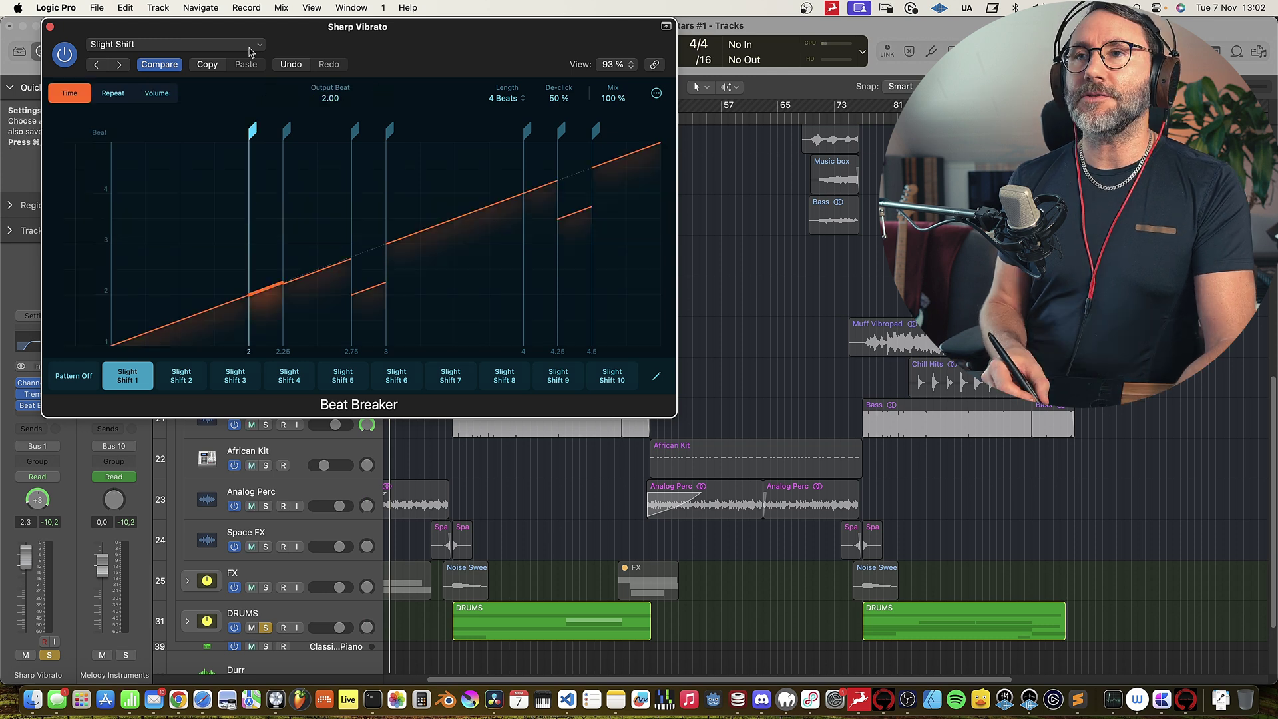
Load the Basic SideChain preset and add a slice marker at 1.18 on its volume pattern
left_click(249, 48)
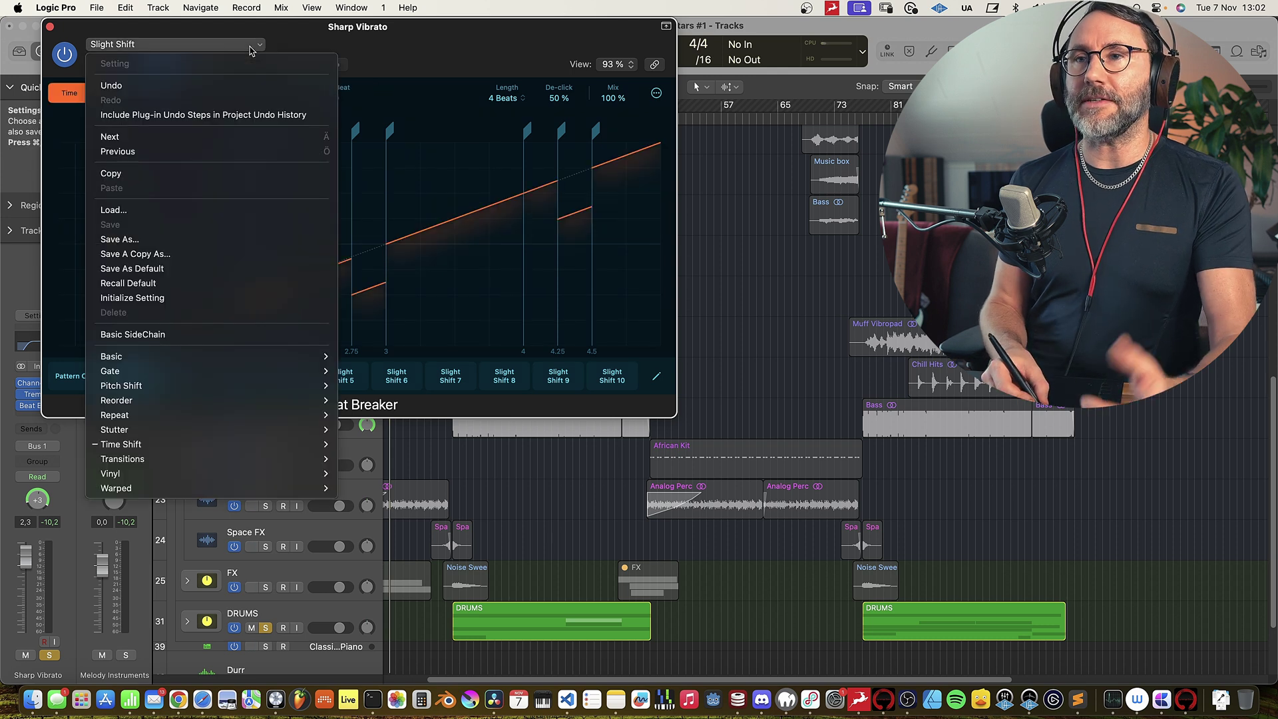
left_click(210, 334)
left_click(358, 133)
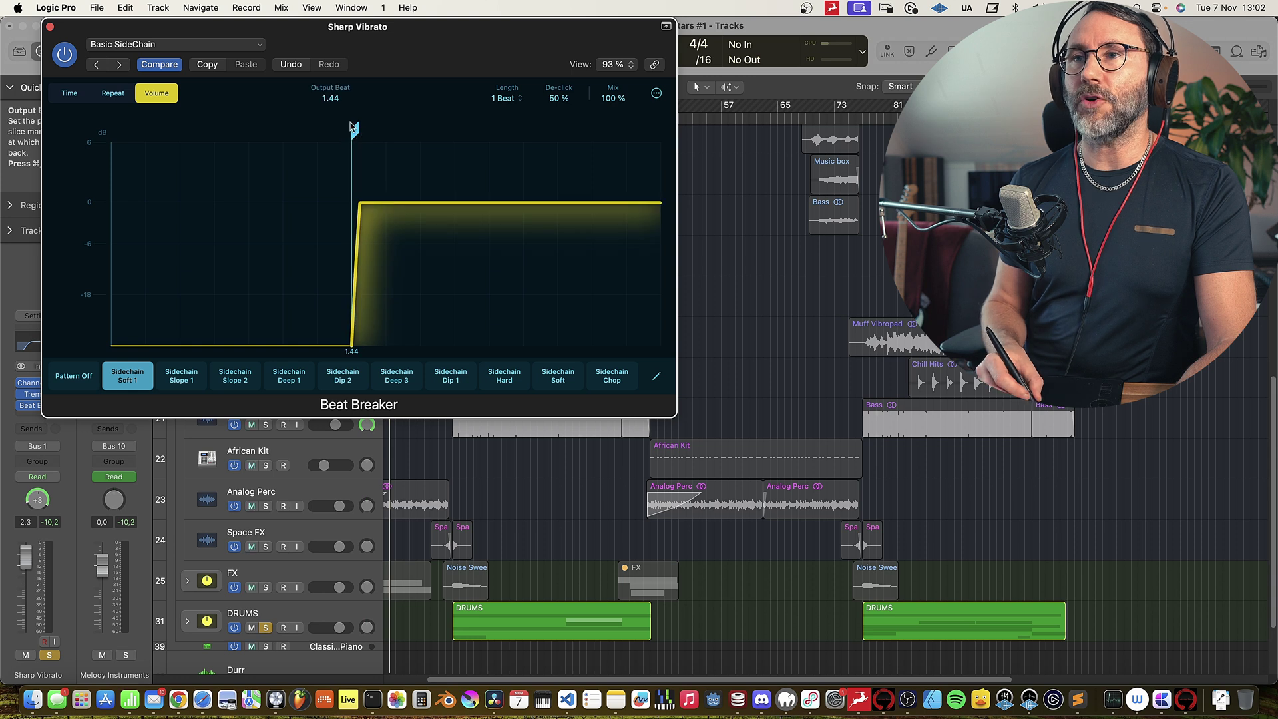
left_click(231, 158)
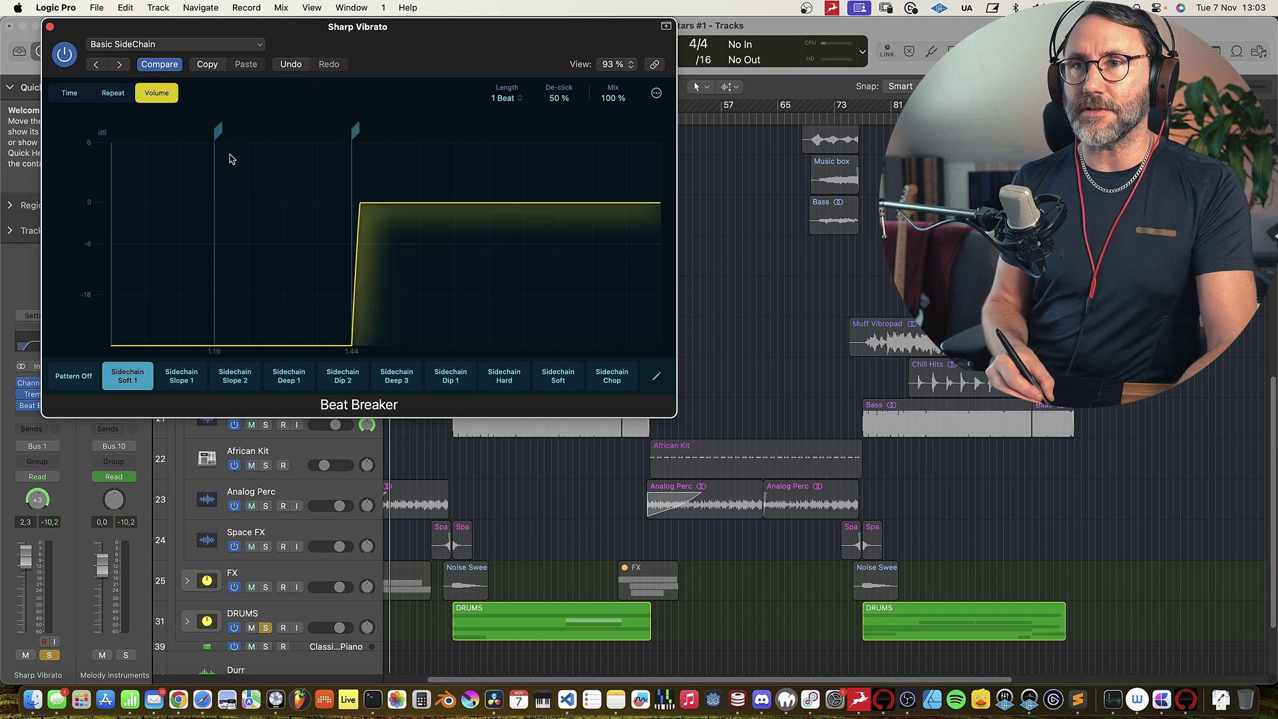
Add slice markers at 1.69 and 1.31 on the volume pattern and raise the 1.19 slice to -1.0 dB
left_click(503, 135)
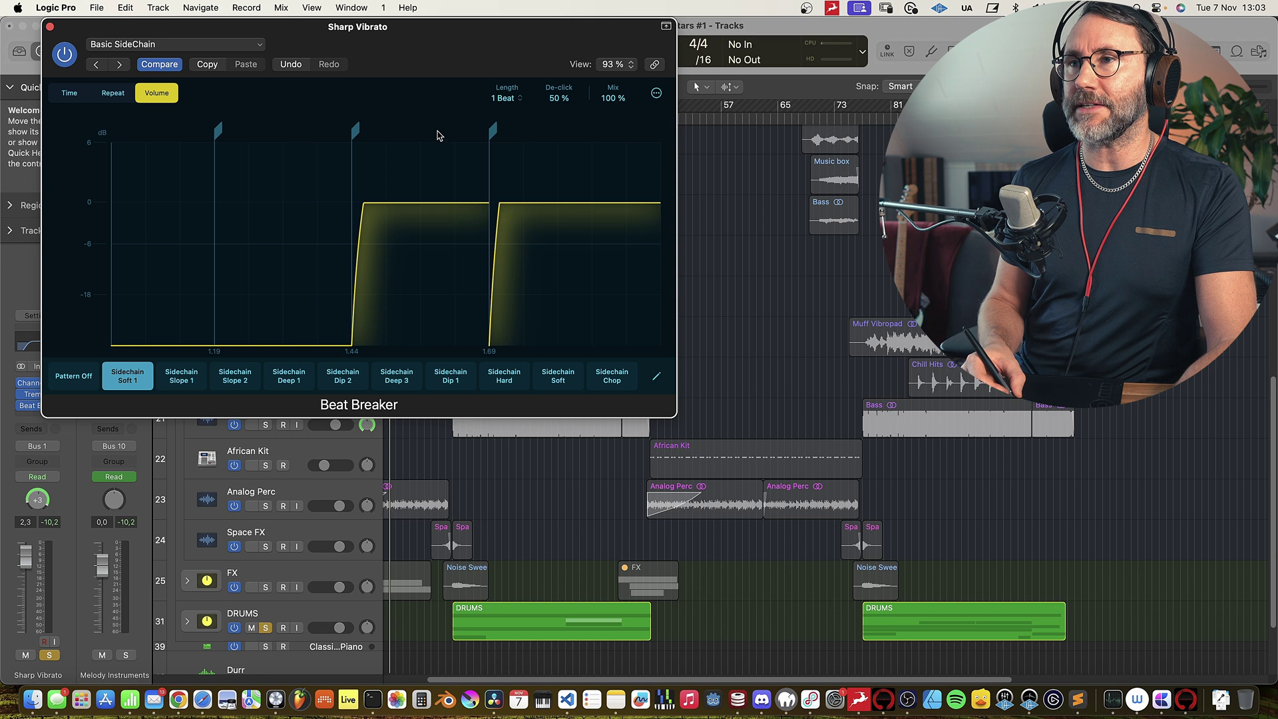
left_click(288, 132)
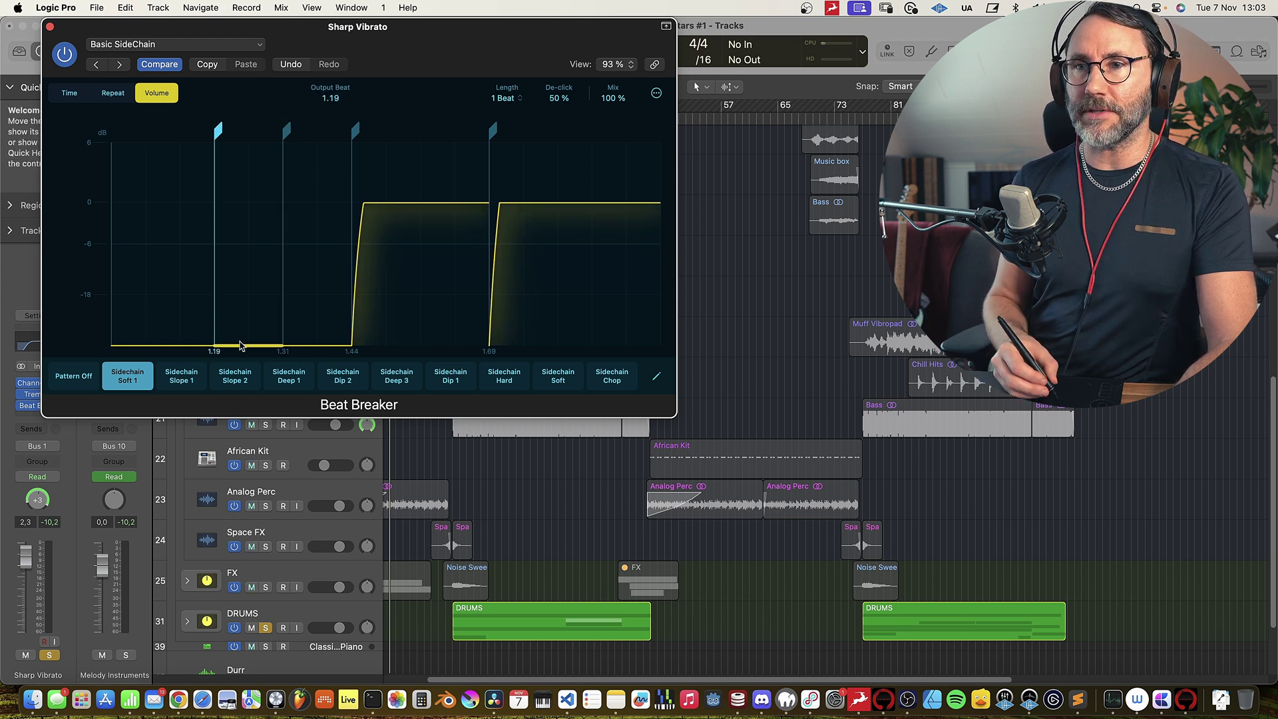
left_click_drag(246, 341, 258, 205)
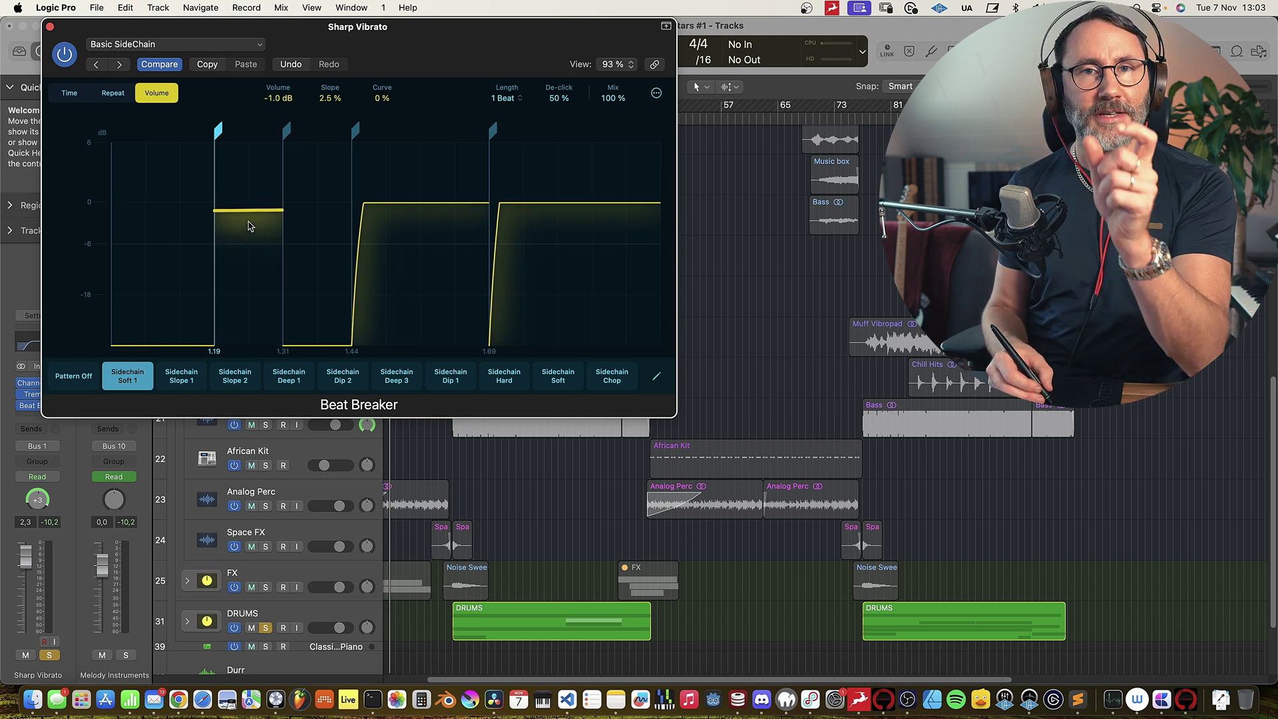
Audition the volume pattern and reshape the 1.19 slice to -12.8 dB volume, -395.5 % slope and -56 % curve
key("space")
mouse_move(265, 213)
left_mouse_down()
mouse_move(203, 215)
mouse_move(200, 194)
mouse_move(147, 199)
mouse_move(92, 228)
mouse_move(88, 248)
mouse_move(203, 177)
mouse_move(199, 200)
mouse_move(220, 186)
mouse_move(266, 217)
left_mouse_up()
left_click(379, 142)
left_click_drag(325, 123, 341, 241)
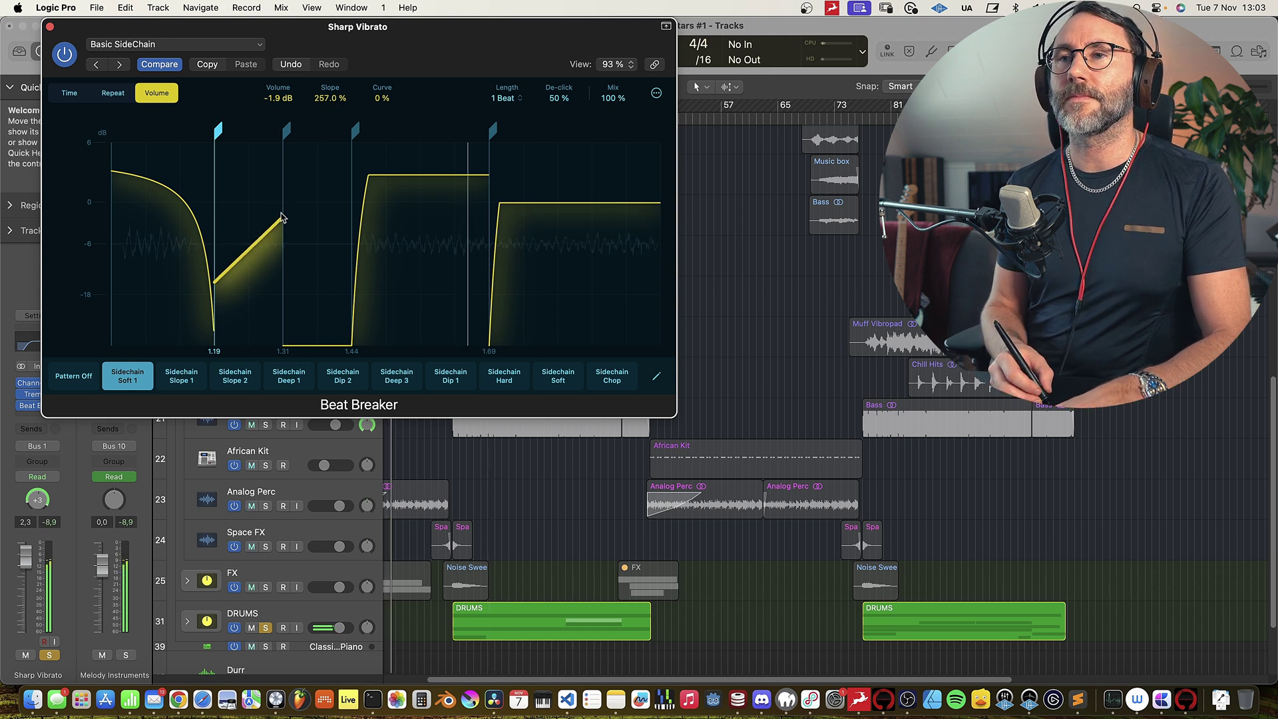
left_click_drag(331, 101, 330, 133)
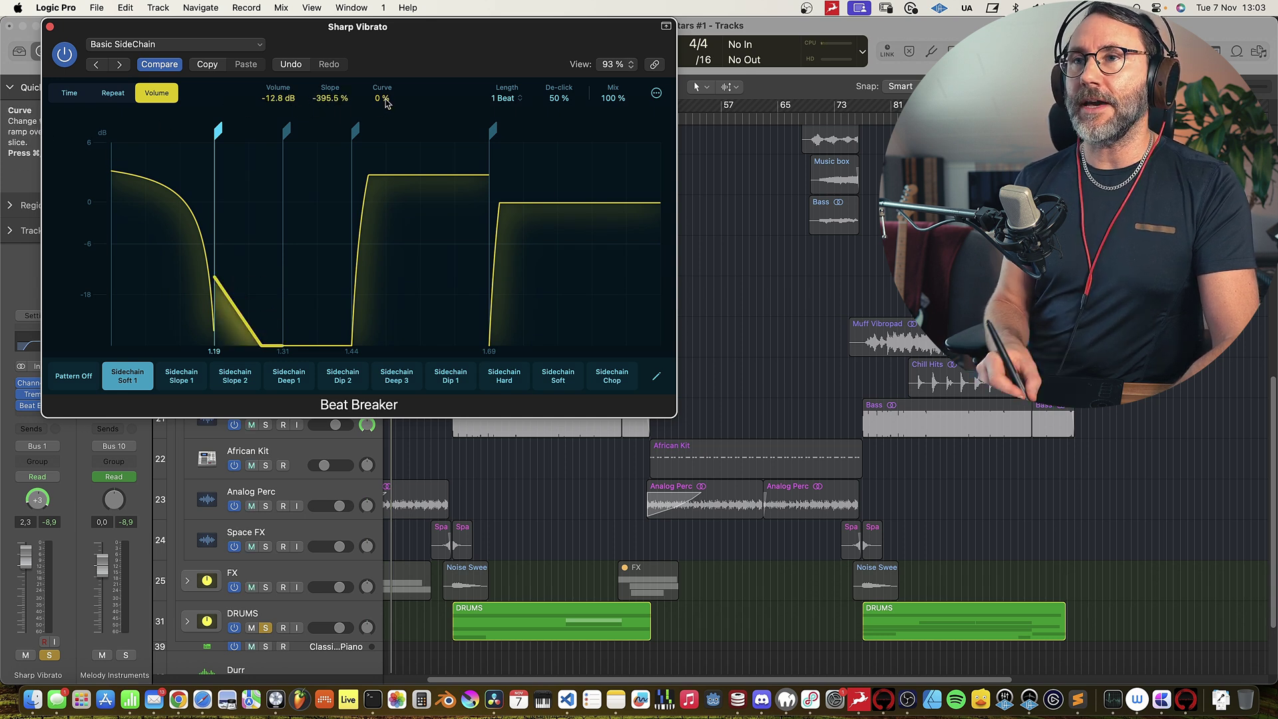
left_click_drag(253, 130, 244, 166)
Play the pattern and shape the 1.69 slice to -1.0 dB volume, -164.5 % slope and 59 % curve
key("space")
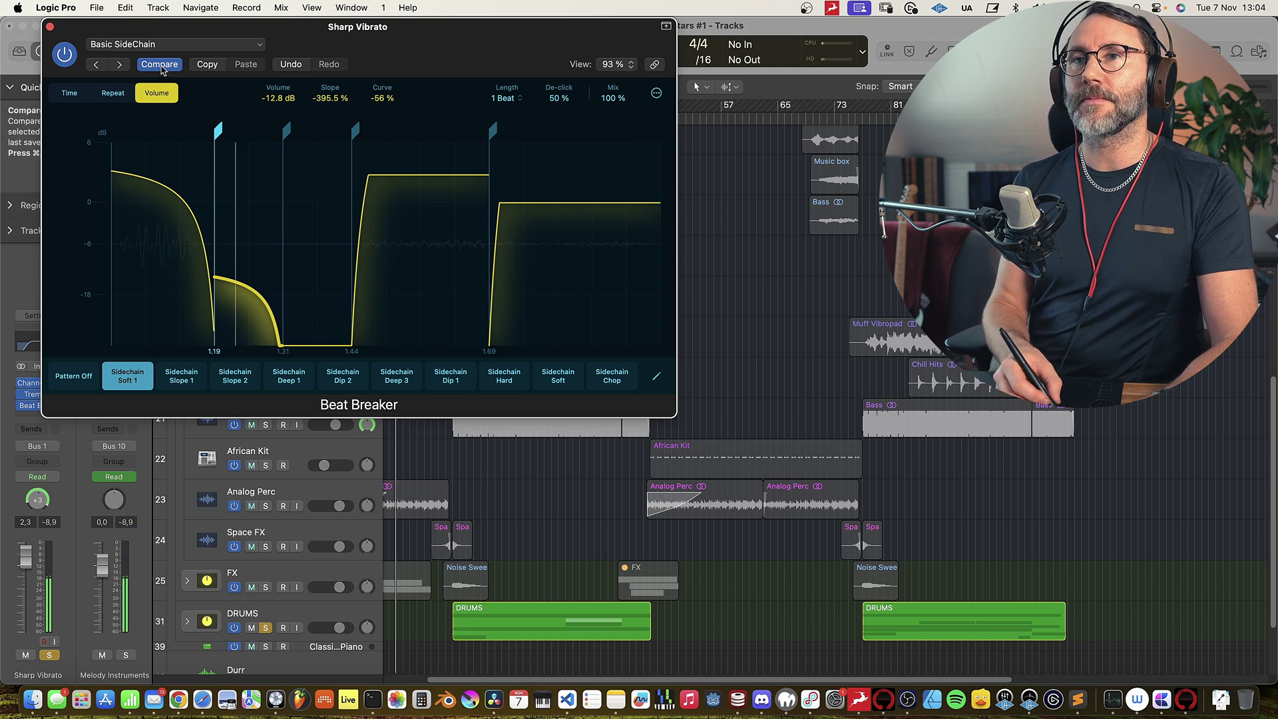
left_click_drag(557, 219, 316, 304)
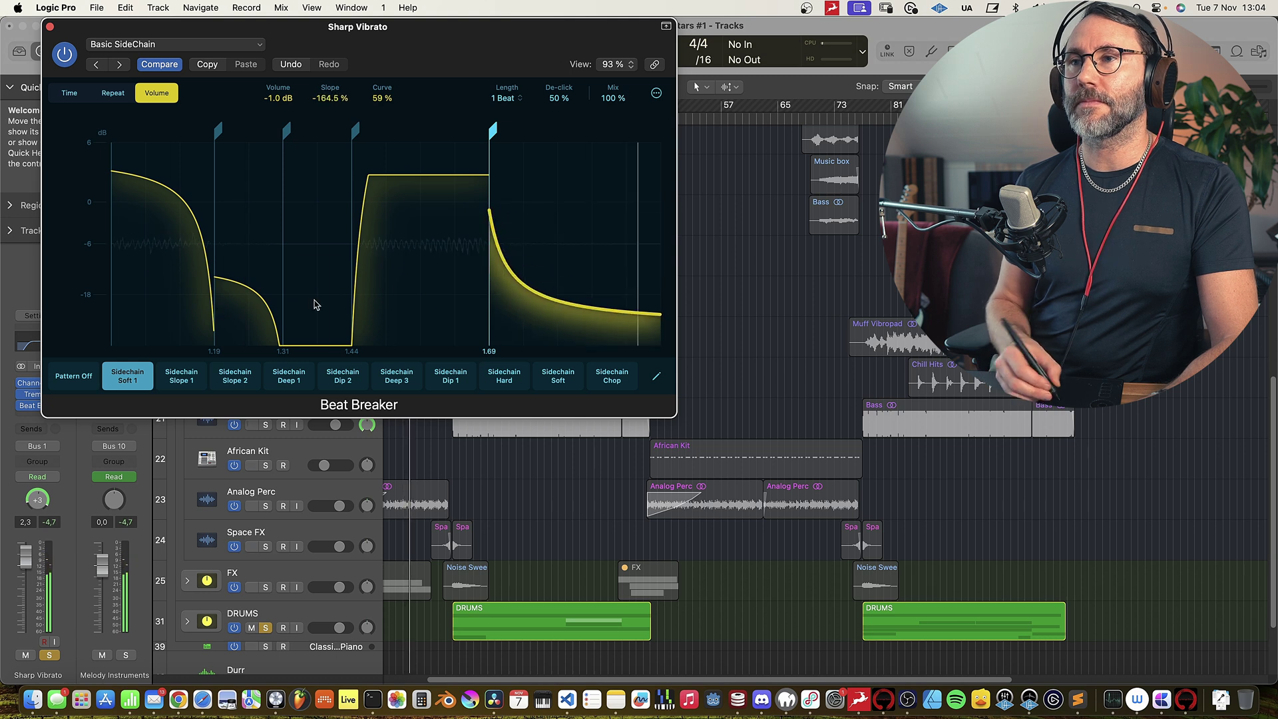
In the Beat Repeater preset, replace the Organized Chaos pattern with the Techno Fill reorder pattern and audition it alongside Fractal Time
key("]")
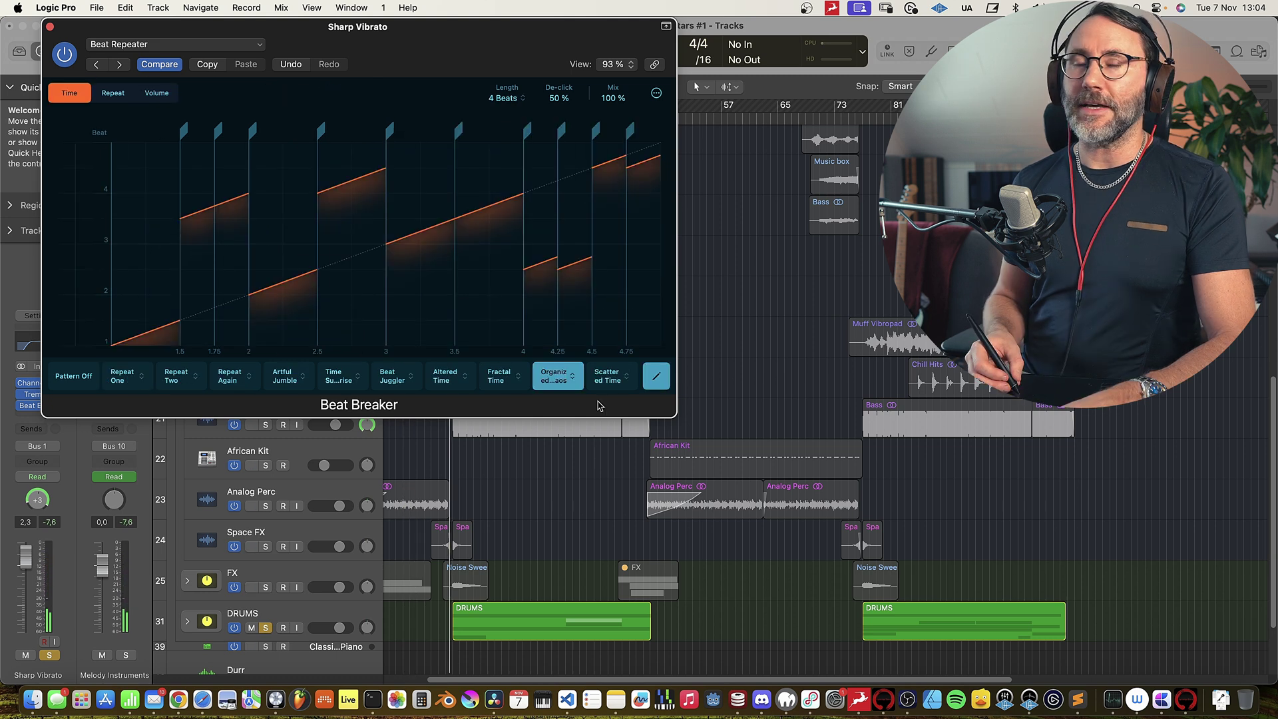
left_click(572, 379)
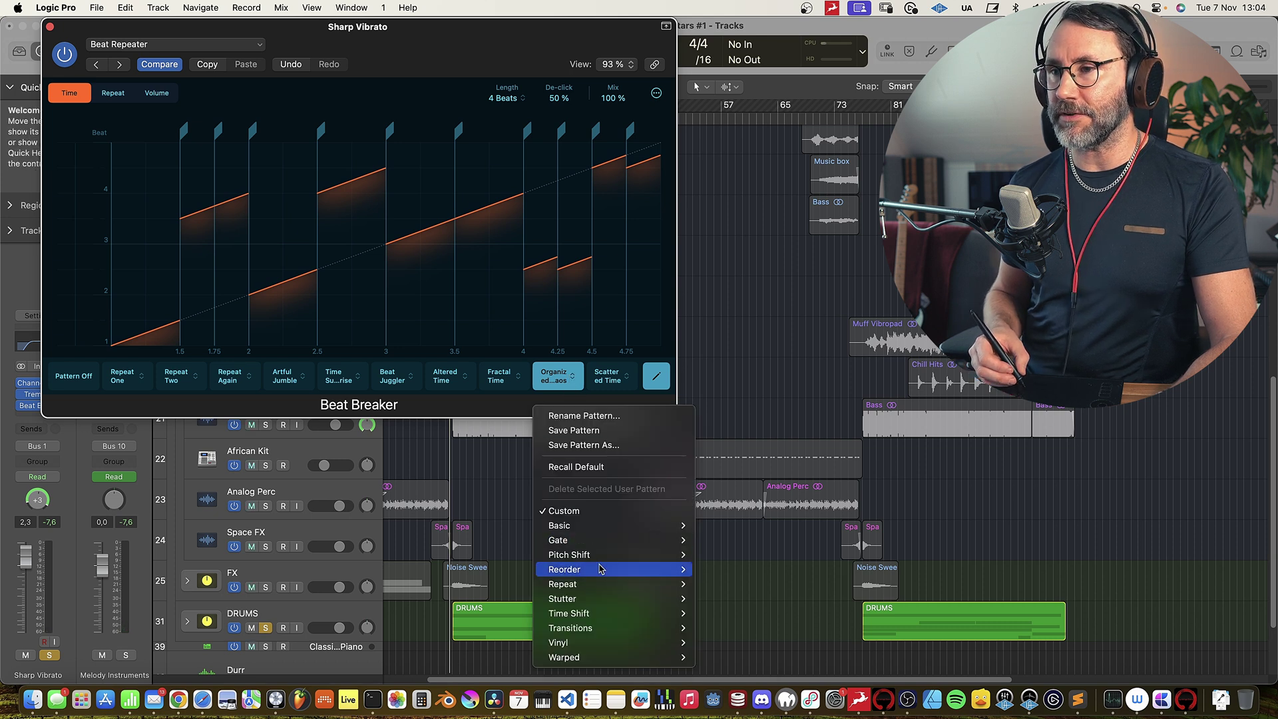
mouse_move(601, 569)
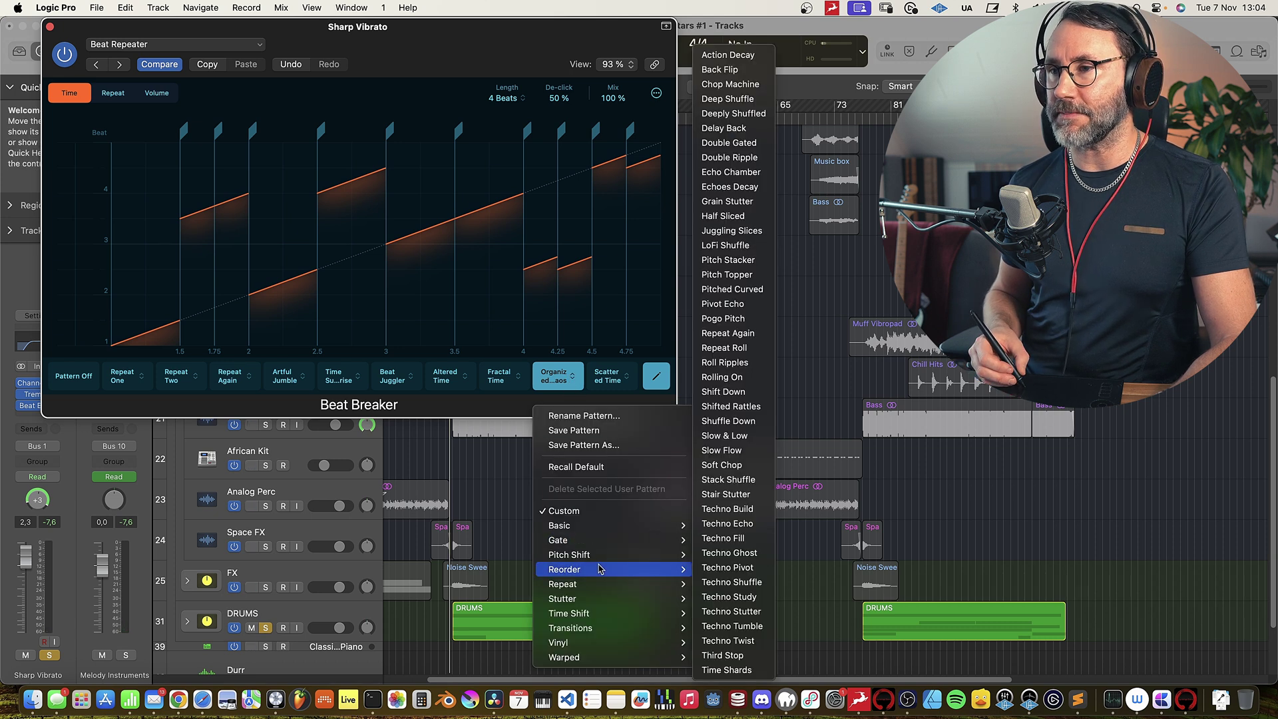
left_click(726, 537)
key("space")
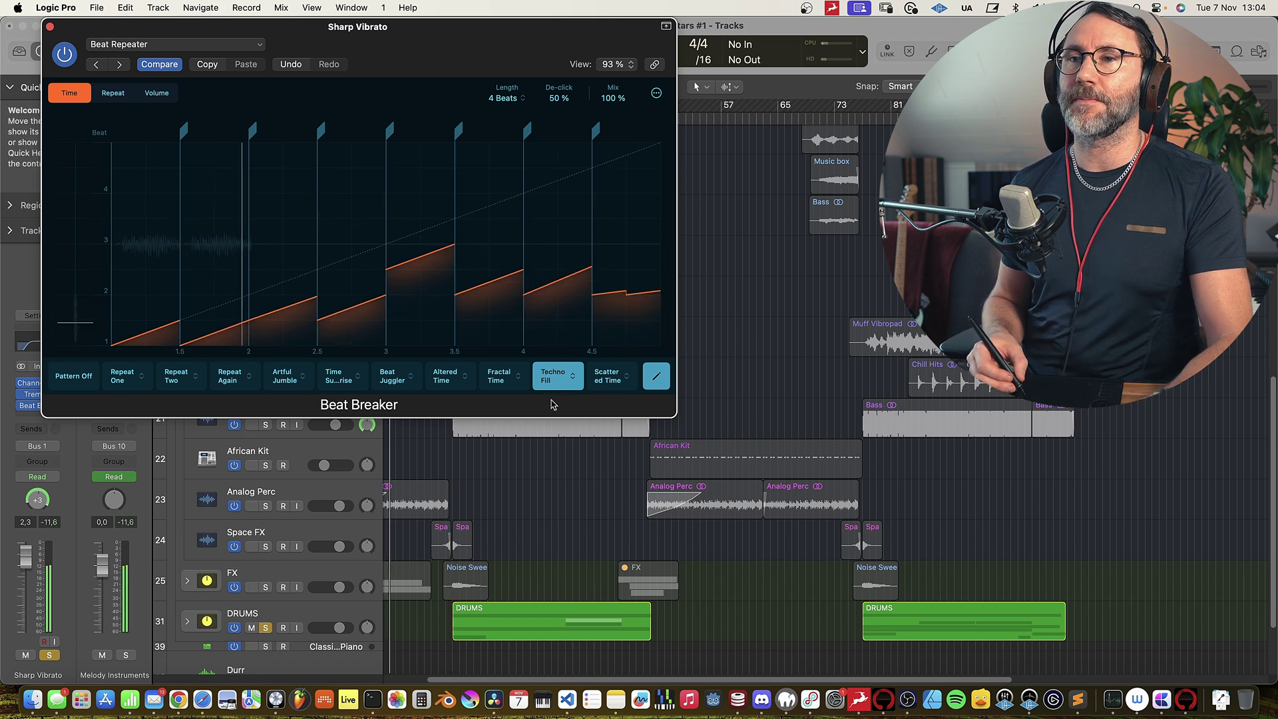
left_click(502, 381)
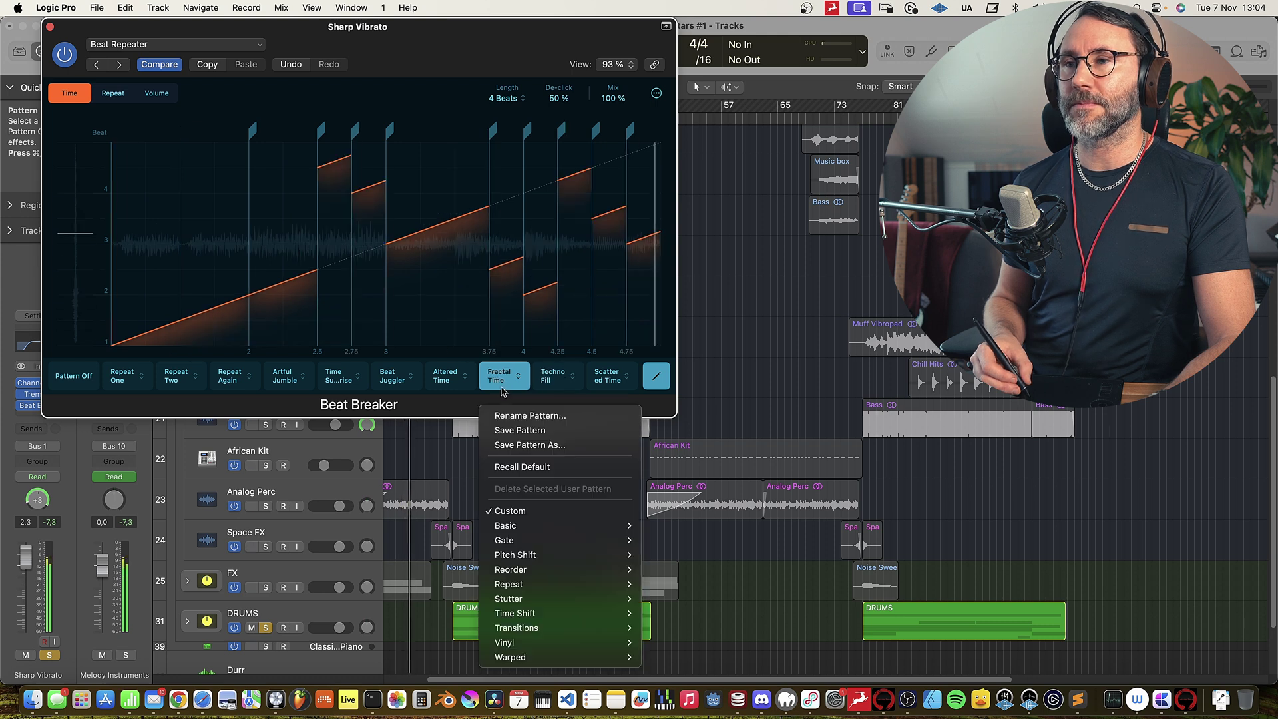
left_click(554, 383)
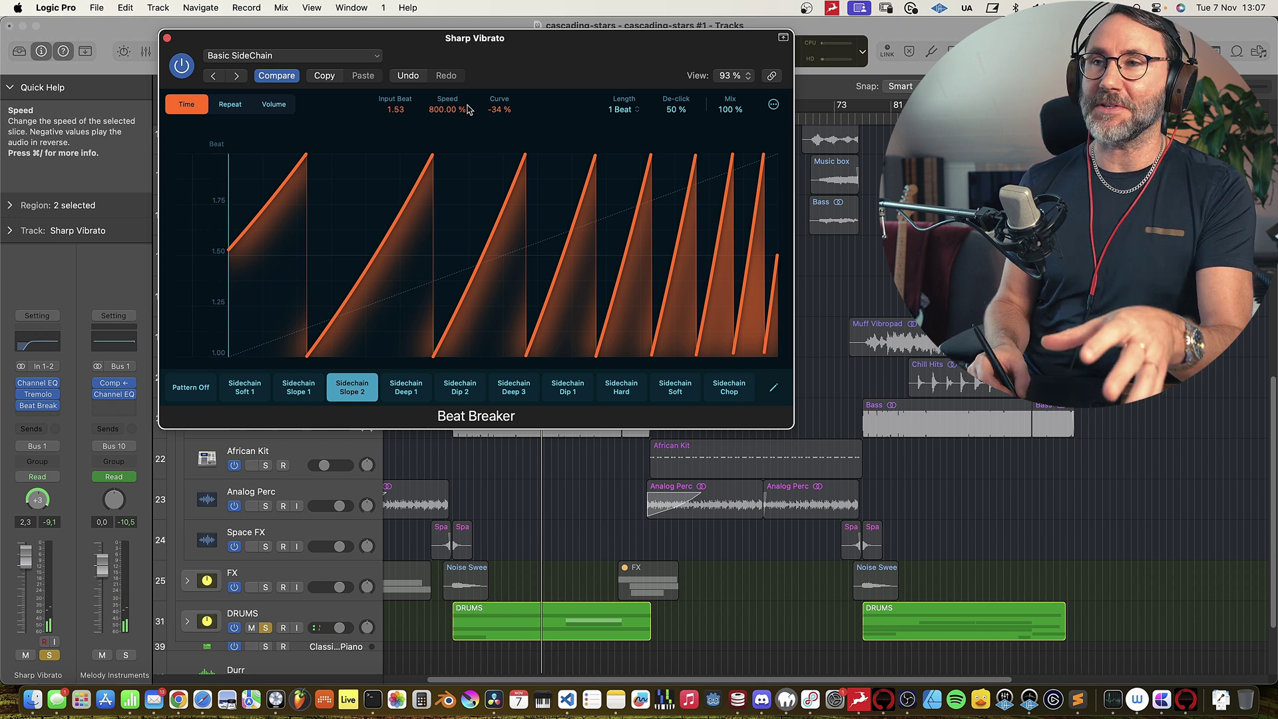
Adjust the playback speed of the selected slice in the Basic SideChain preset's Sidechain Slope 2 time pattern
left_click_drag(447, 109, 297, 108)
mouse_move(450, 113)
left_mouse_down()
mouse_move(526, 123)
mouse_move(466, 121)
left_mouse_up()
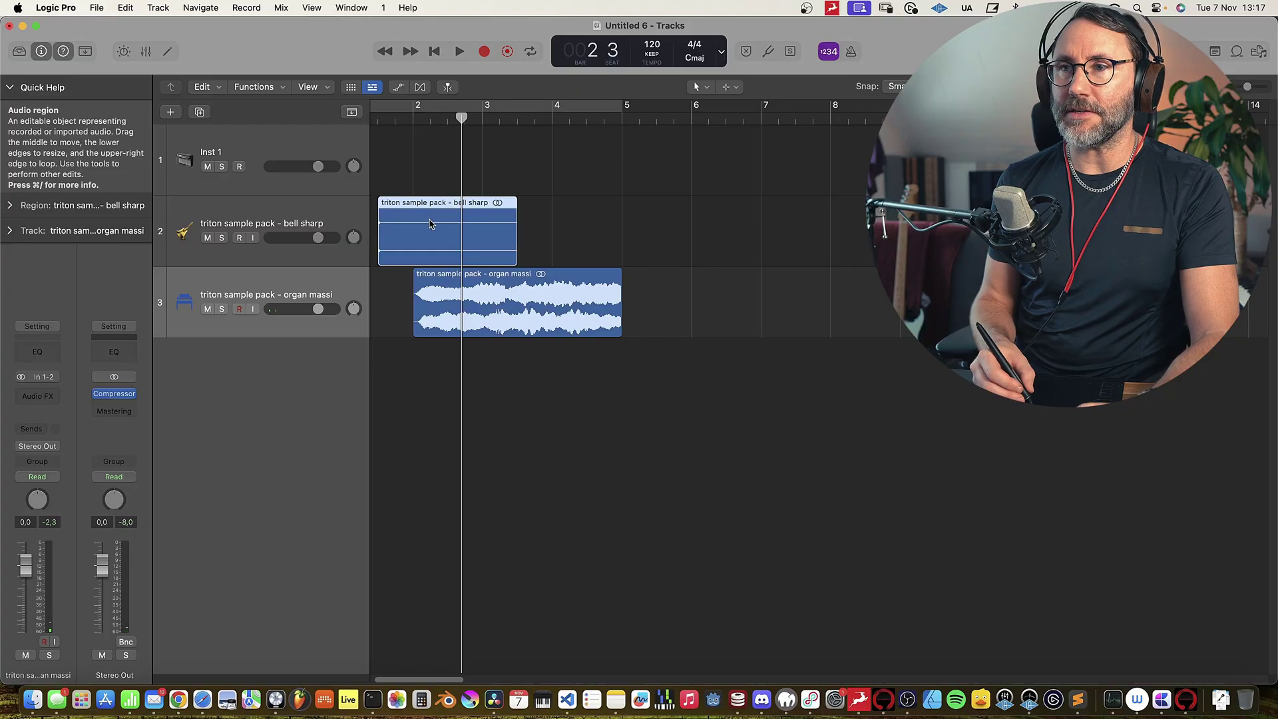
Create a new Sample Alchemy track from the bell sharp audio region
left_click_drag(436, 218, 263, 413)
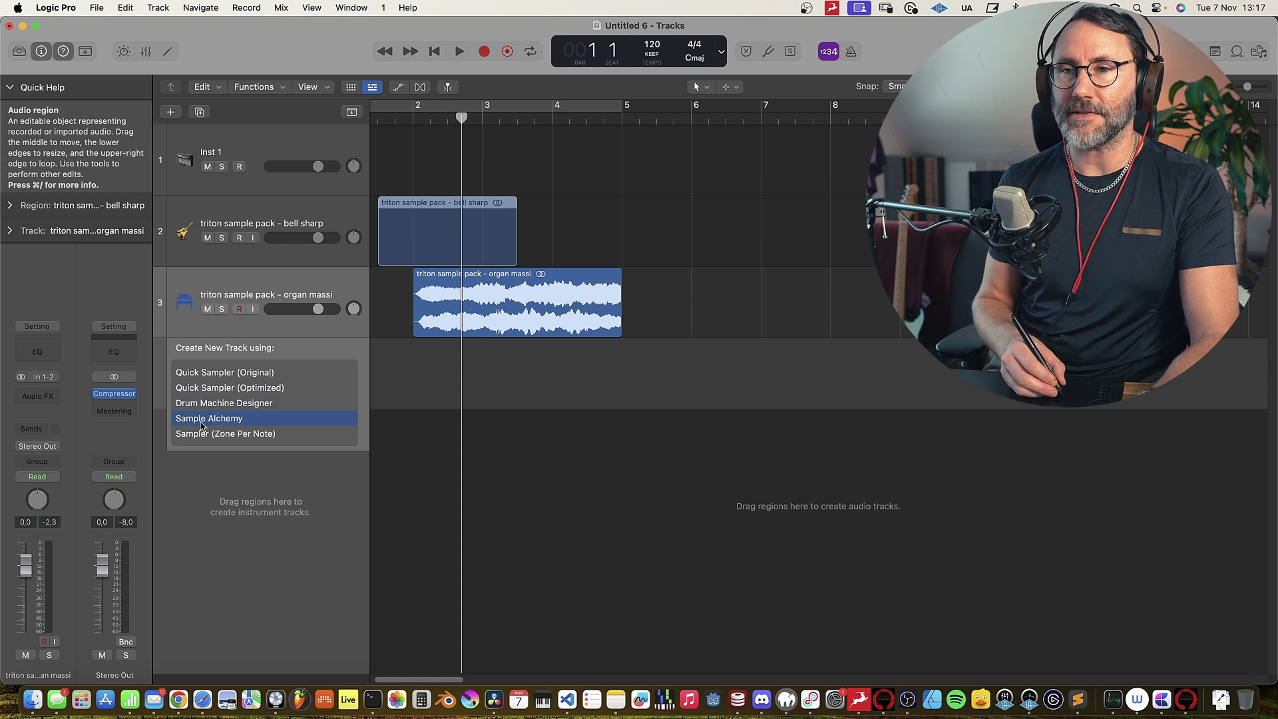
left_click_drag(209, 424, 238, 425)
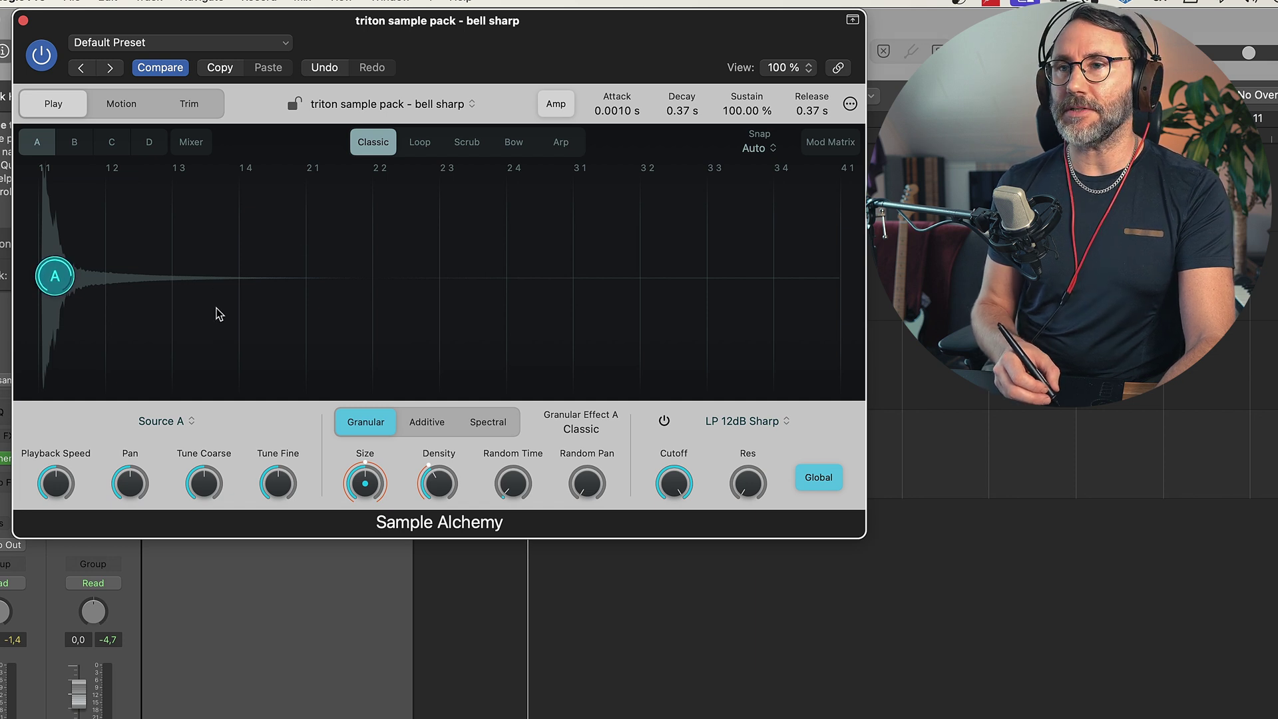
View the Motion mode, trim the sample's end to just before beat 2 4, and return to Play mode
left_click(128, 112)
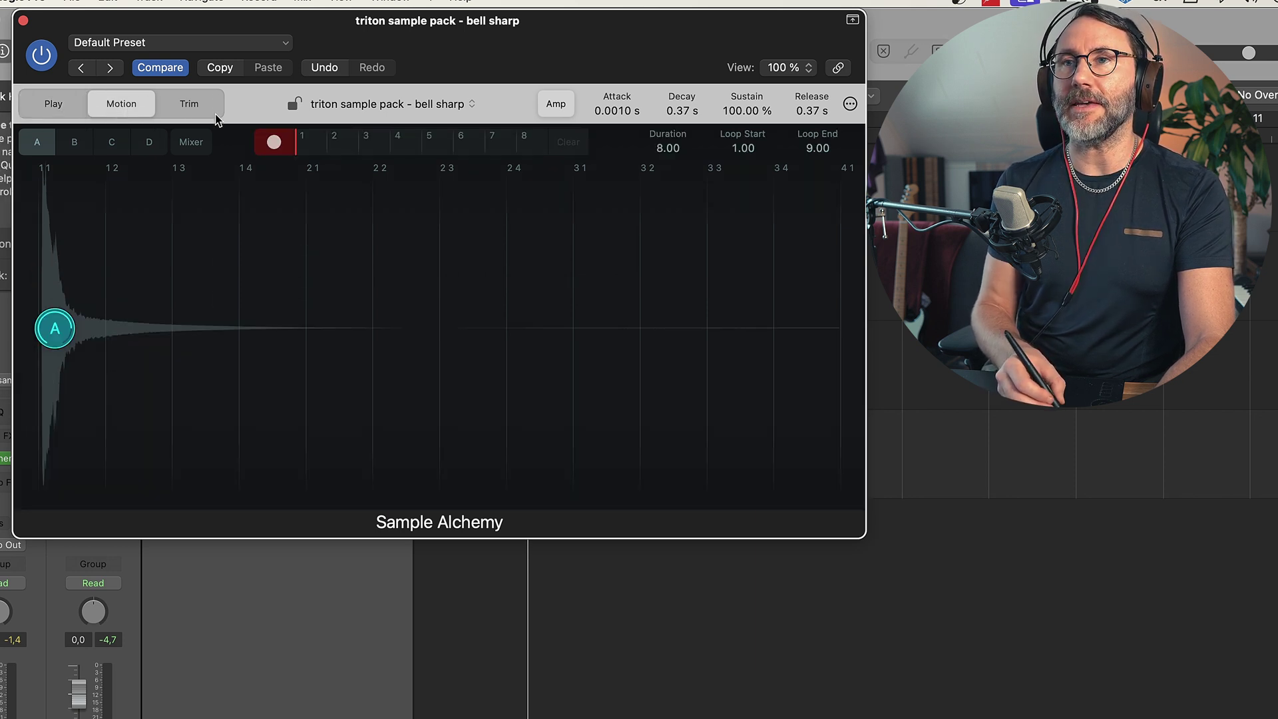
left_click(196, 104)
left_click_drag(776, 488, 461, 477)
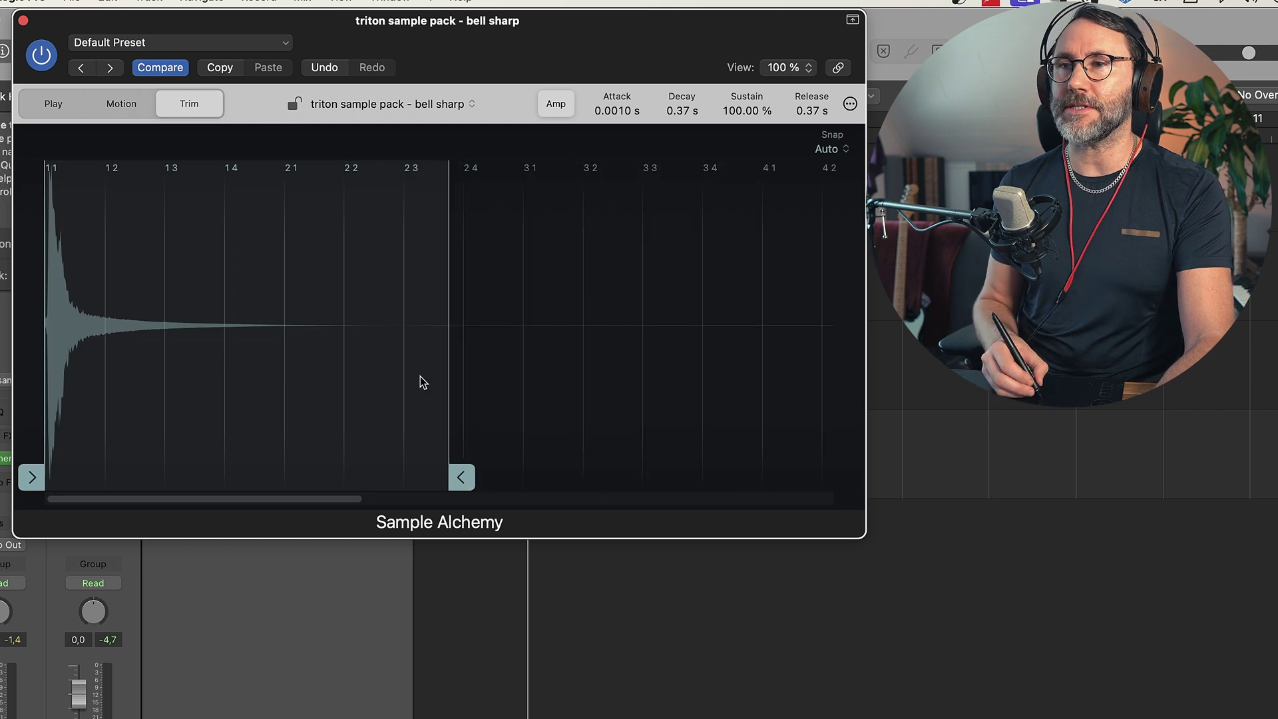
left_click(55, 106)
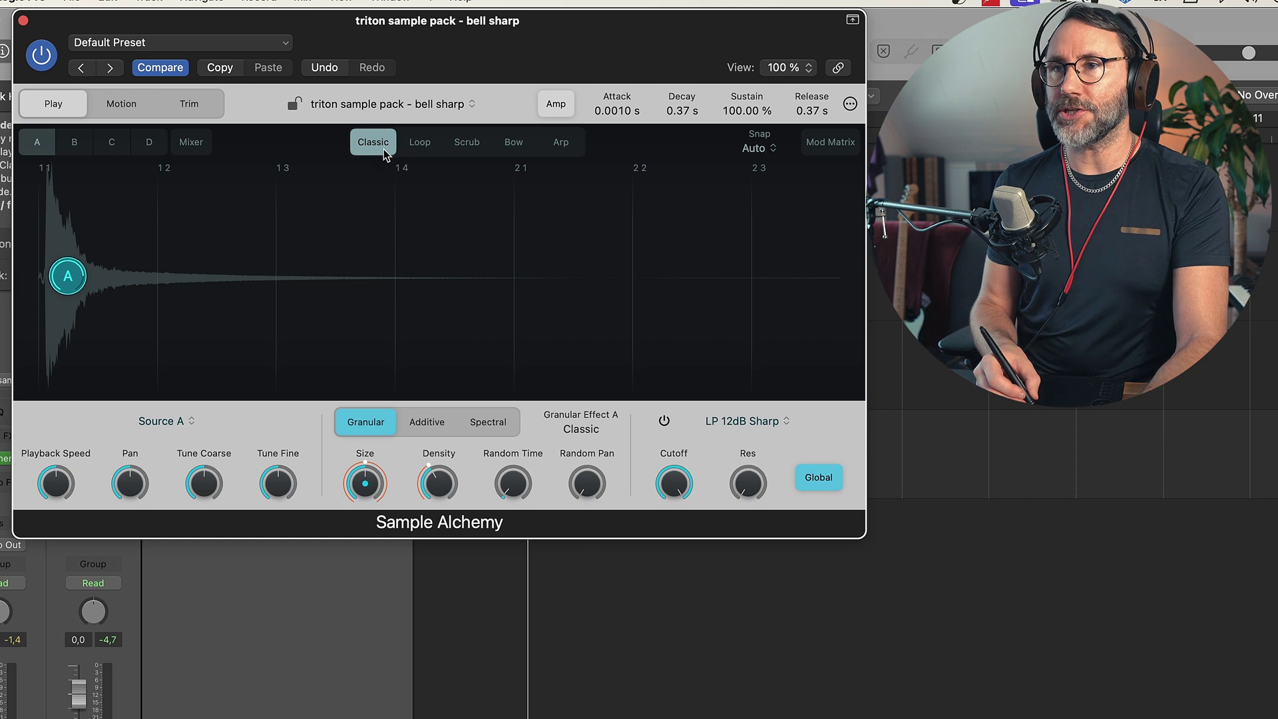
Look through the Loop, Scrub, Bow and Arp play modes and return to Classic
left_click(423, 145)
left_click(470, 145)
left_click(516, 146)
left_click(561, 145)
left_click(374, 144)
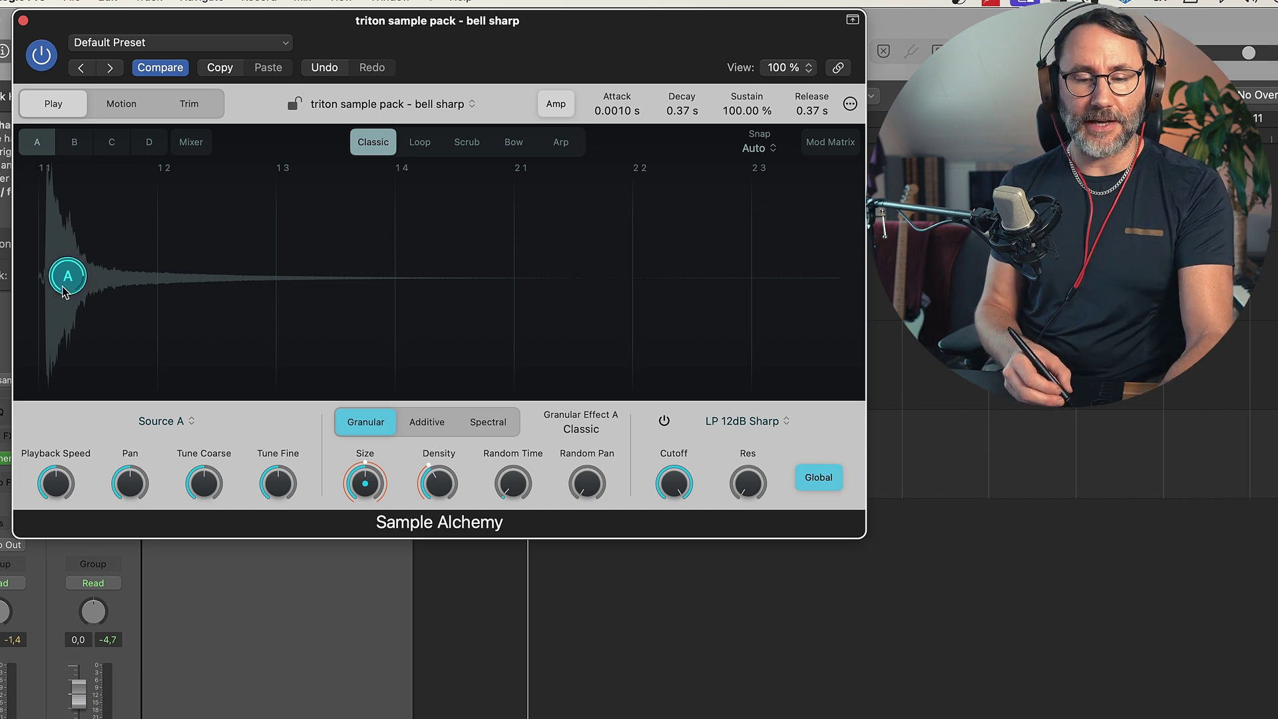
Set Snap to Off and reposition source A's handle between beats 1 1 and 1 2
mouse_move(100, 253)
left_mouse_down()
mouse_move(126, 278)
mouse_move(69, 255)
mouse_move(96, 297)
mouse_move(191, 281)
mouse_move(74, 274)
mouse_move(111, 273)
left_mouse_up()
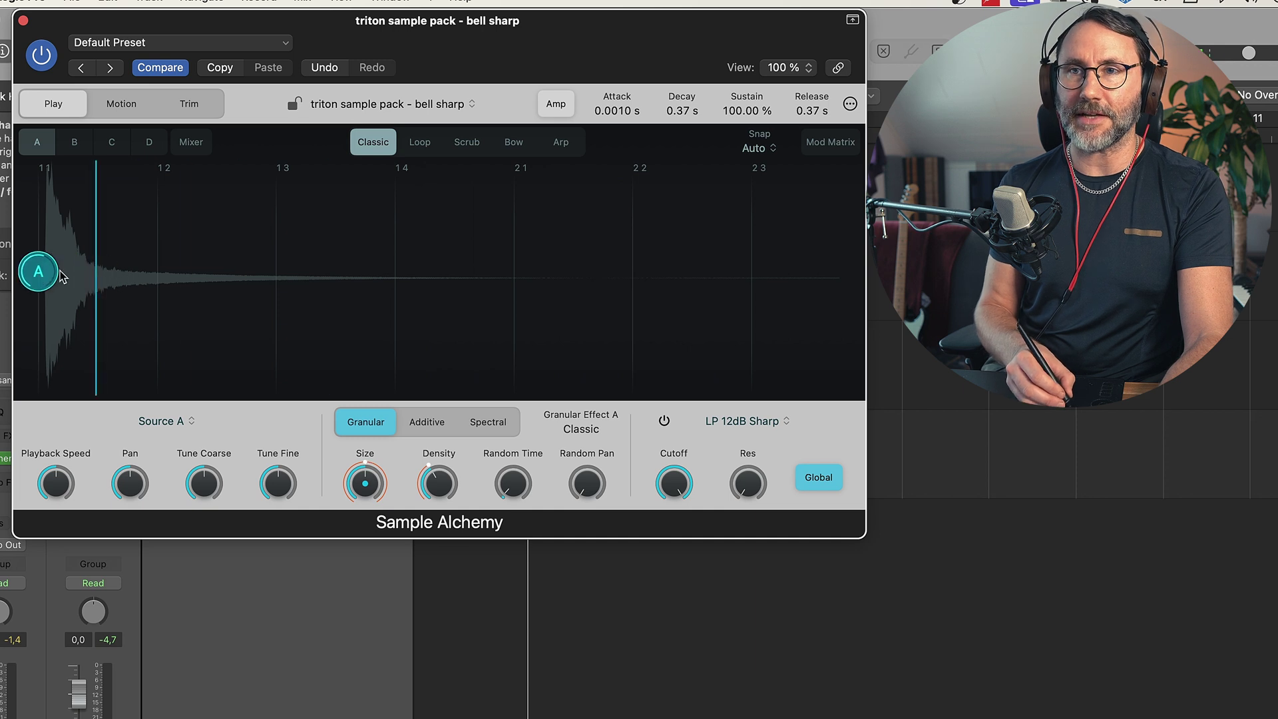
left_click(759, 148)
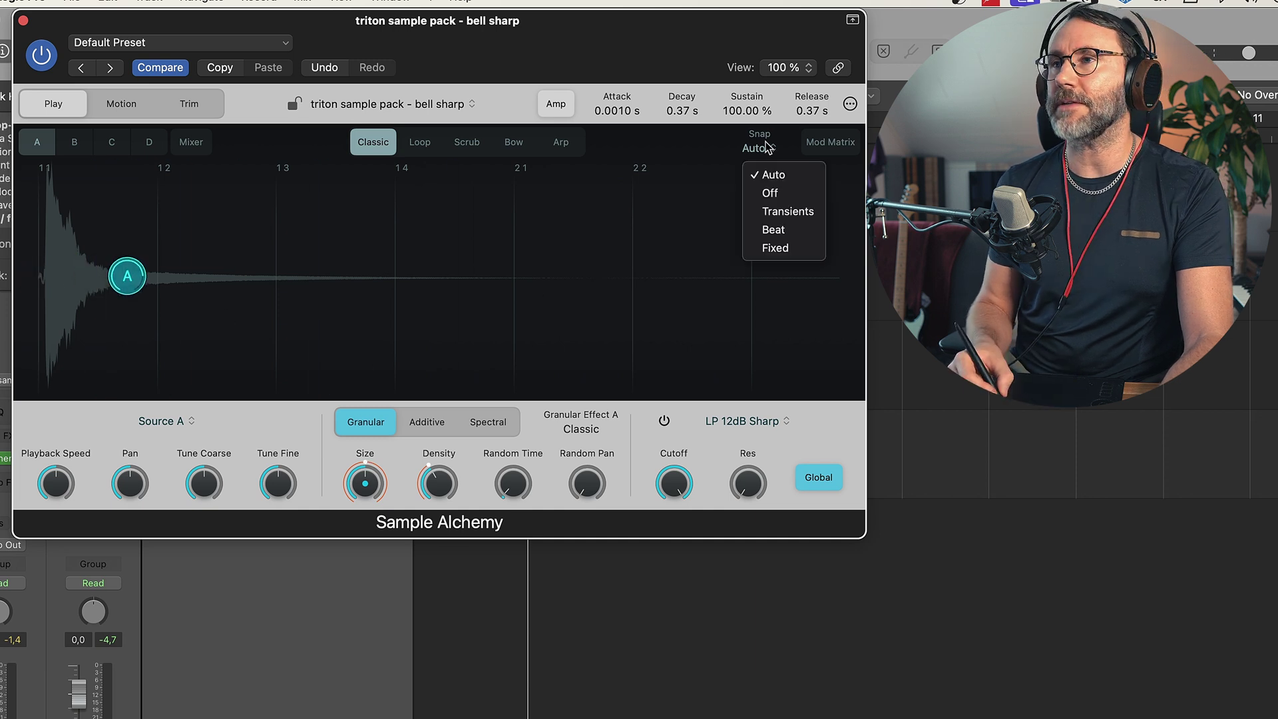
left_click(779, 194)
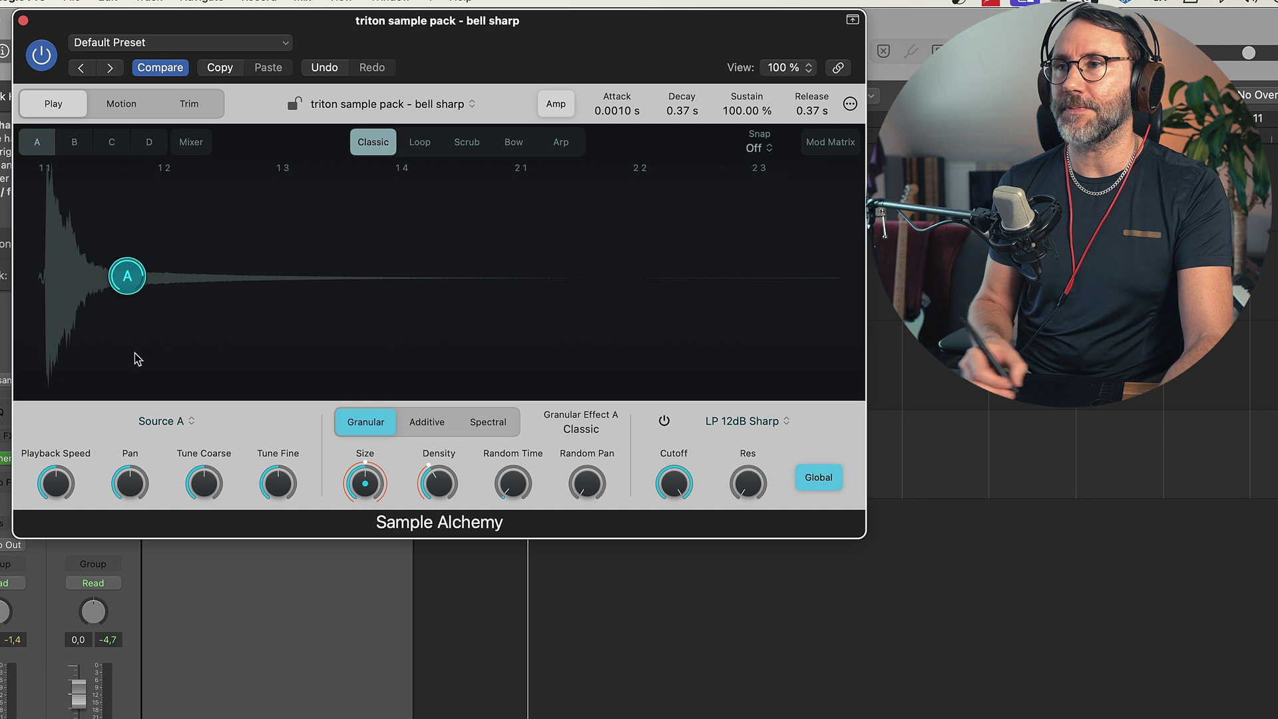
left_click_drag(54, 294, 99, 288)
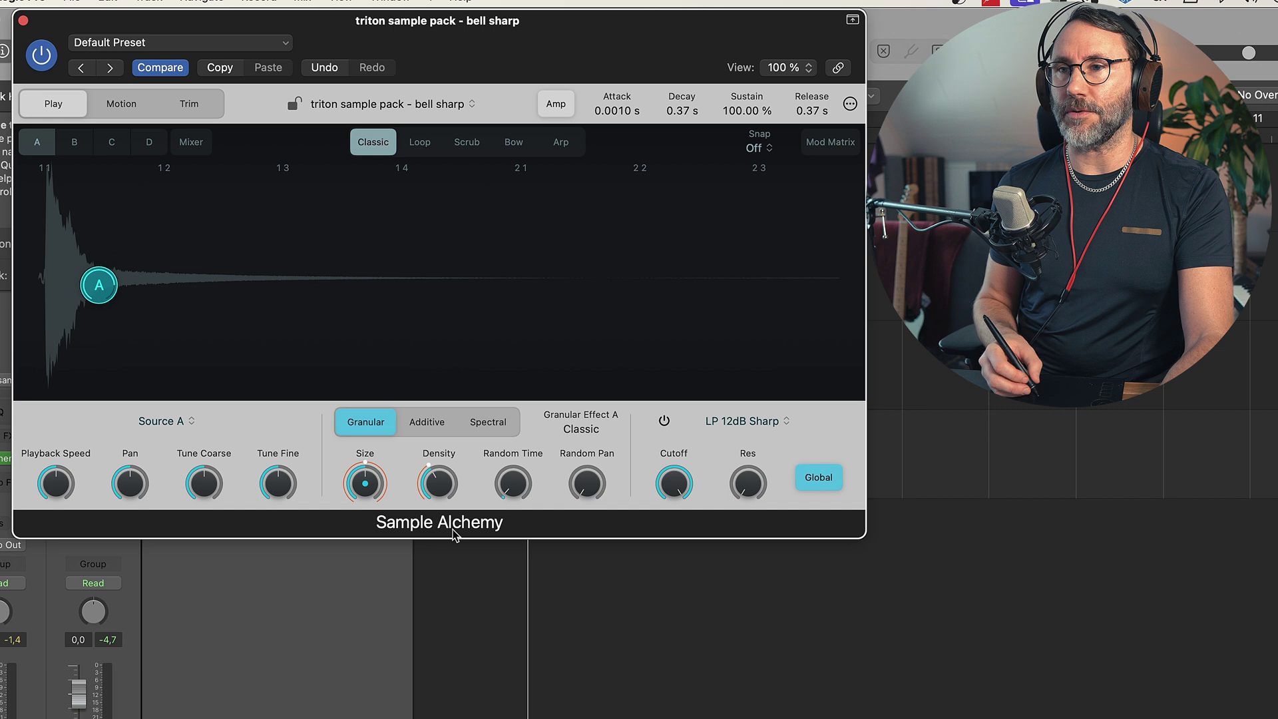
Switch source A to Additive synthesis and move its handle to about beat 1 2
left_click(430, 426)
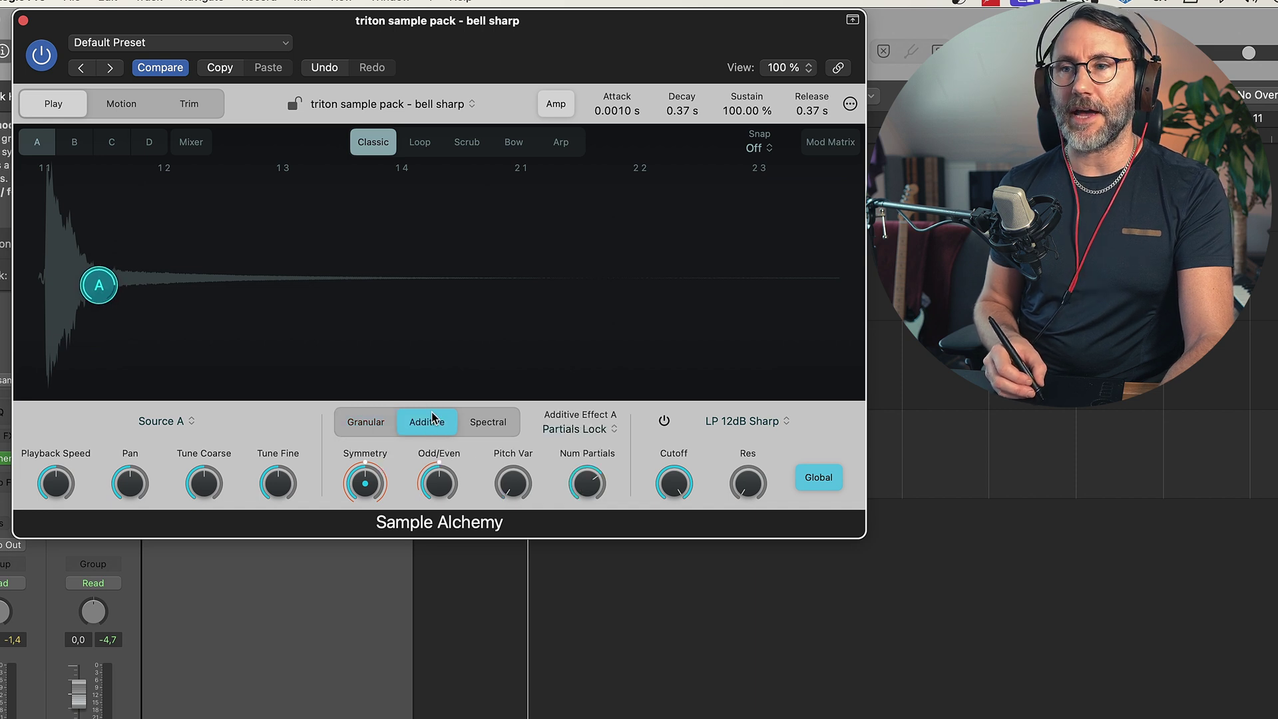
left_click_drag(105, 298, 157, 290)
Move the Sample Alchemy window aside and insert a stereo ChromaVerb on the track's channel strip
left_click_drag(200, 20, 443, 20)
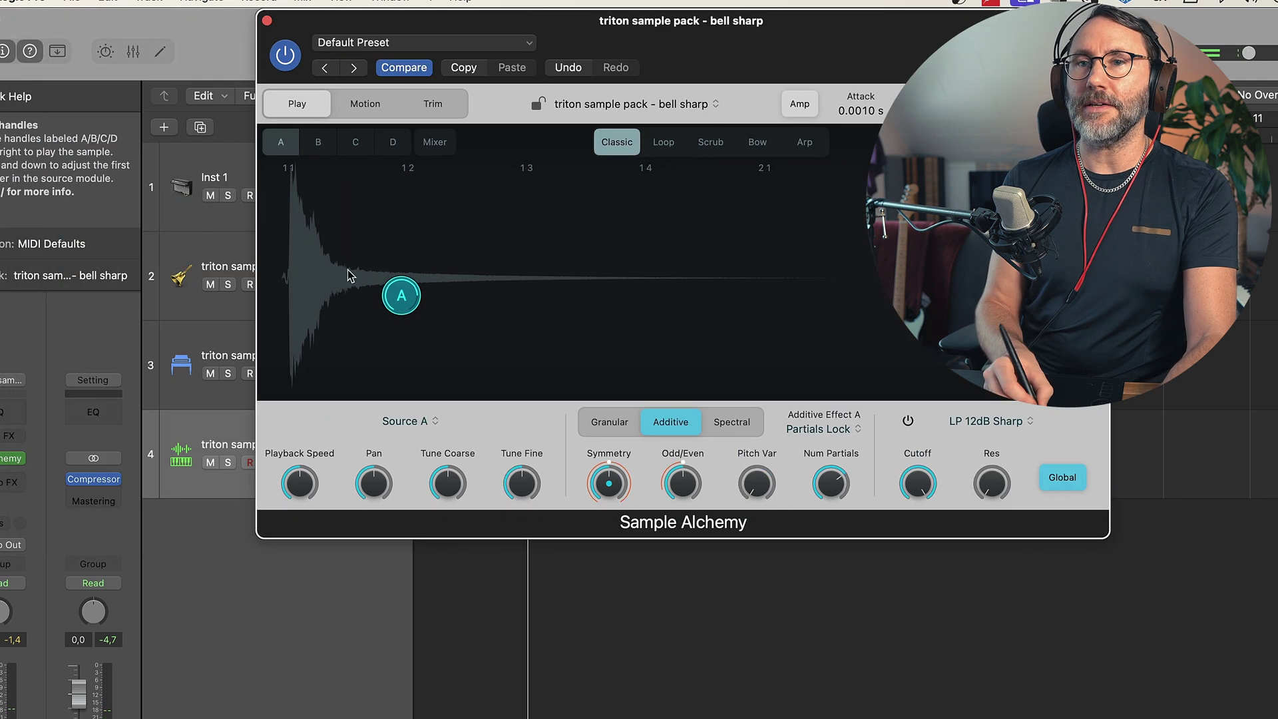
left_click(9, 484)
mouse_move(79, 491)
left_click(163, 490)
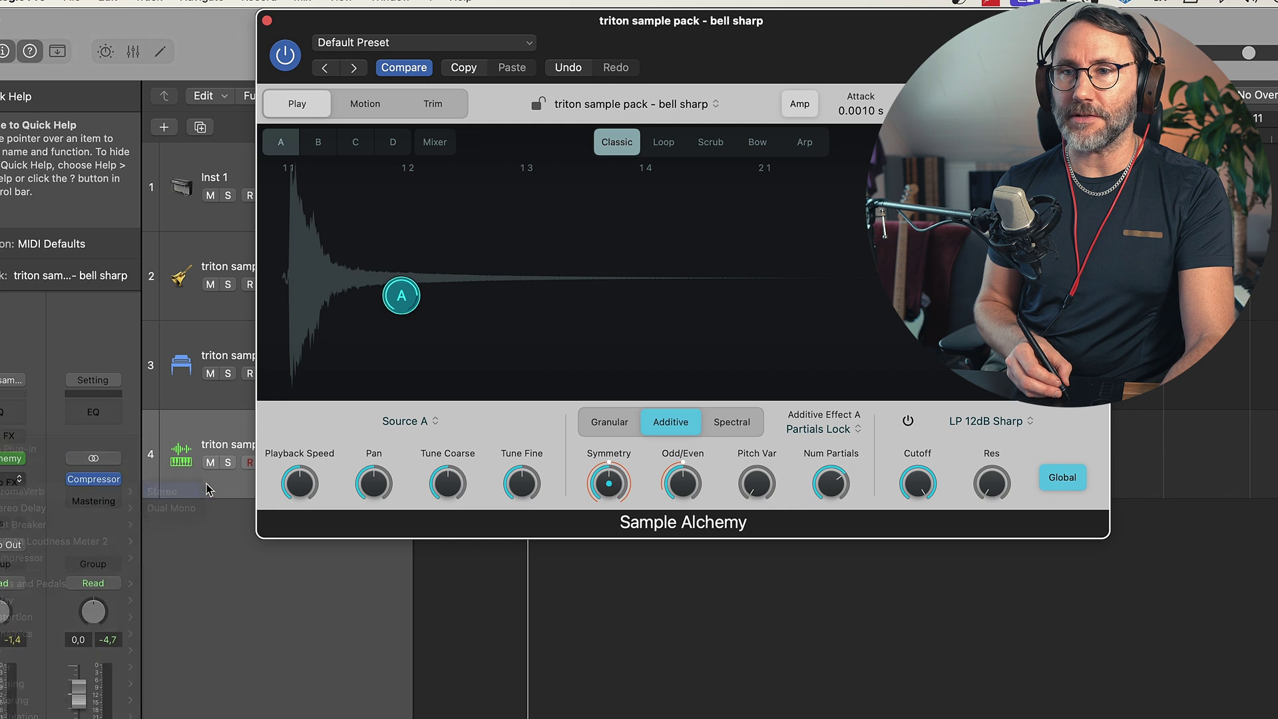
Switch source A to Spectral synthesis and move its handle back to the sample's start
left_click_drag(402, 296, 331, 286)
left_click(730, 421)
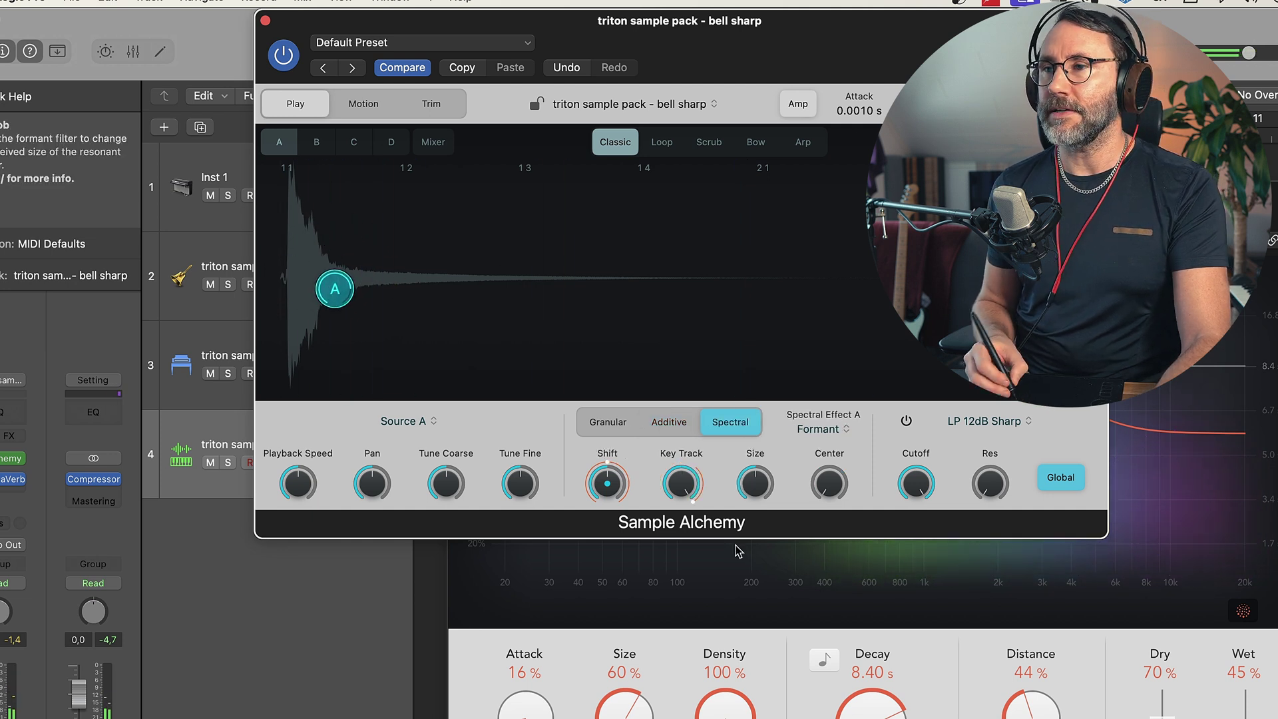
mouse_move(289, 278)
left_mouse_down()
mouse_move(324, 253)
mouse_move(295, 371)
mouse_move(315, 225)
mouse_move(292, 259)
left_mouse_up()
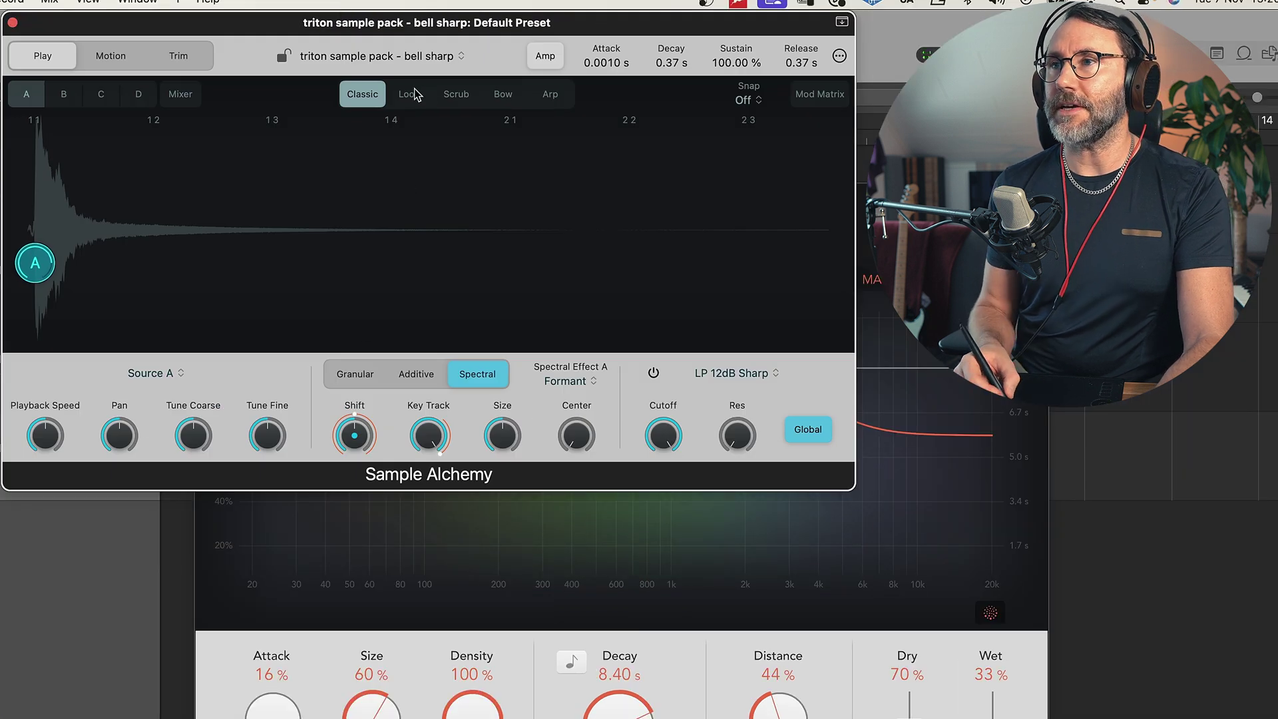
Switch to Loop mode, try Granular synthesis, and narrow source A's loop to a short region ending around beat 1 2
left_click(413, 92)
left_click(375, 382)
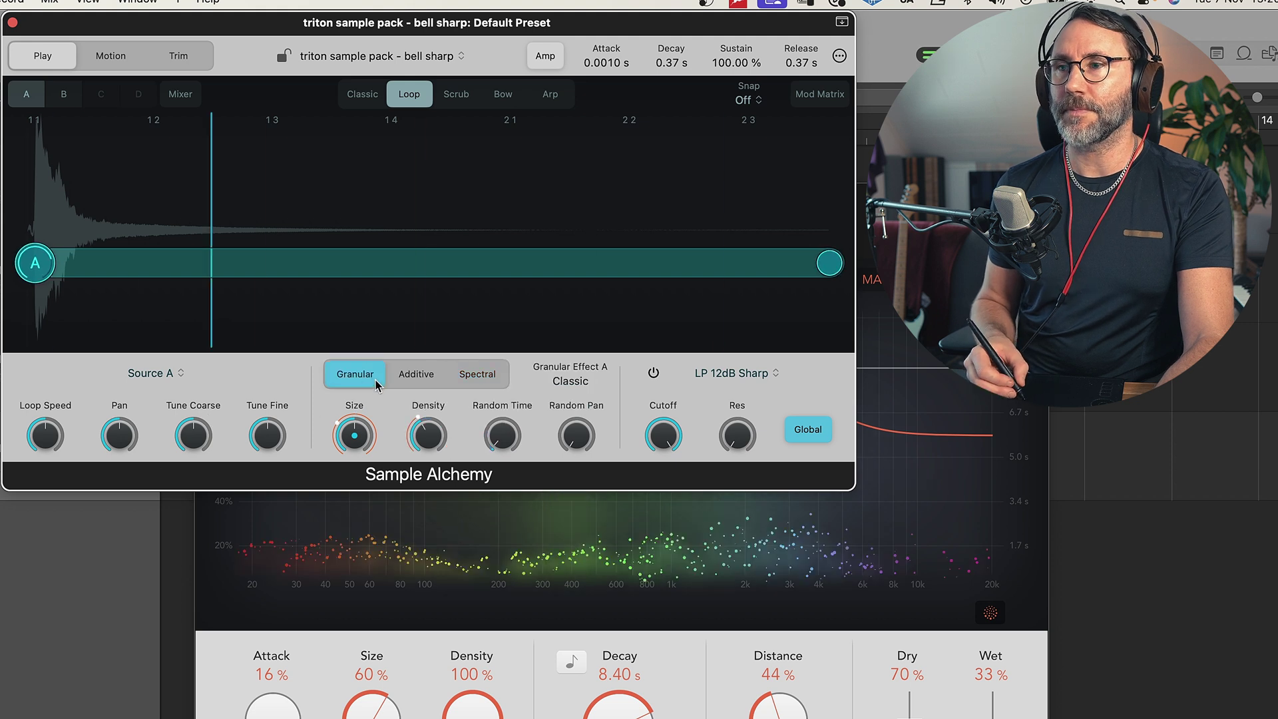
left_click_drag(35, 263, 40, 192)
left_click_drag(829, 191, 132, 194)
left_click_drag(40, 194, 96, 248)
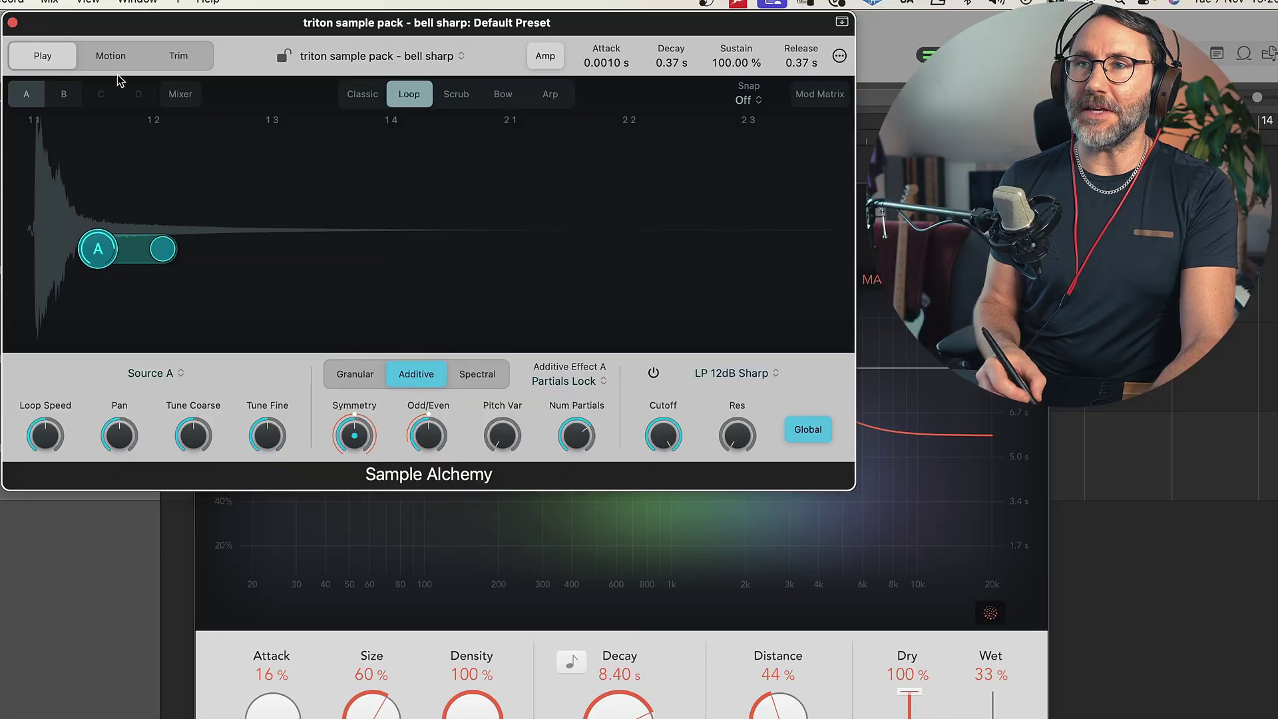
Record a motion of source A's loop handles in Motion mode, then move its handle near the sample's start
left_click(115, 55)
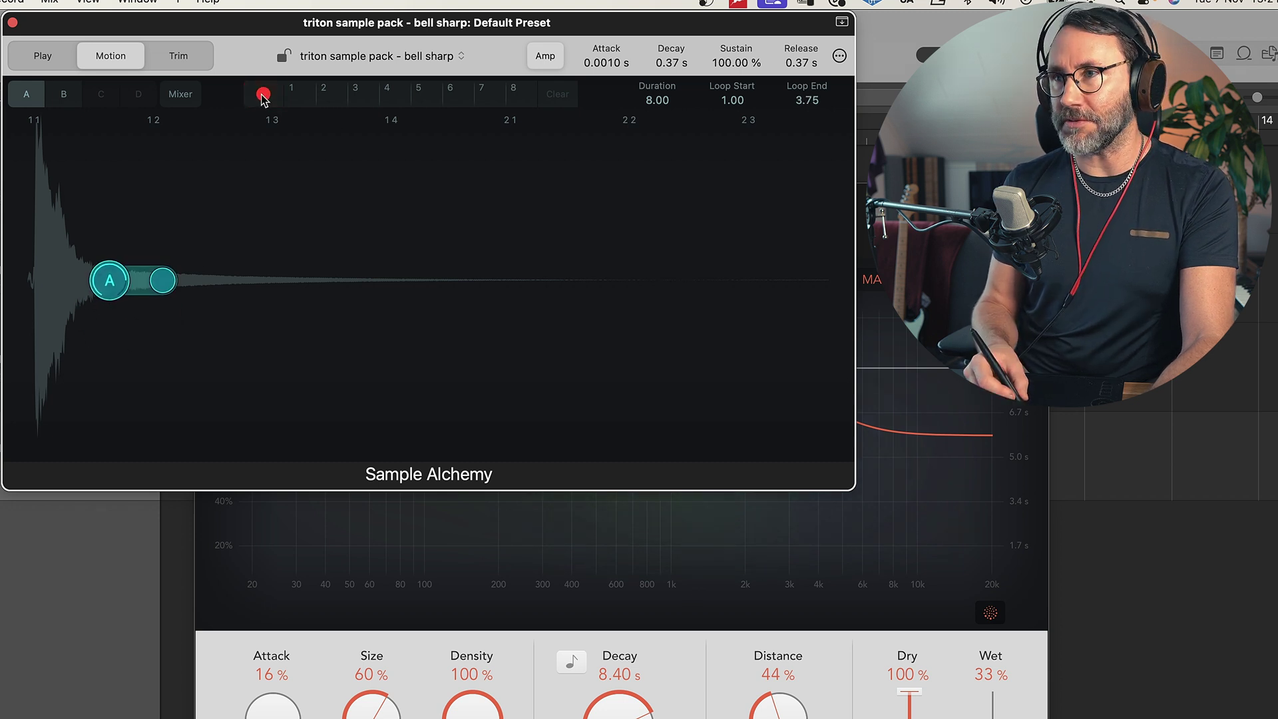
left_click_drag(67, 303, 35, 271)
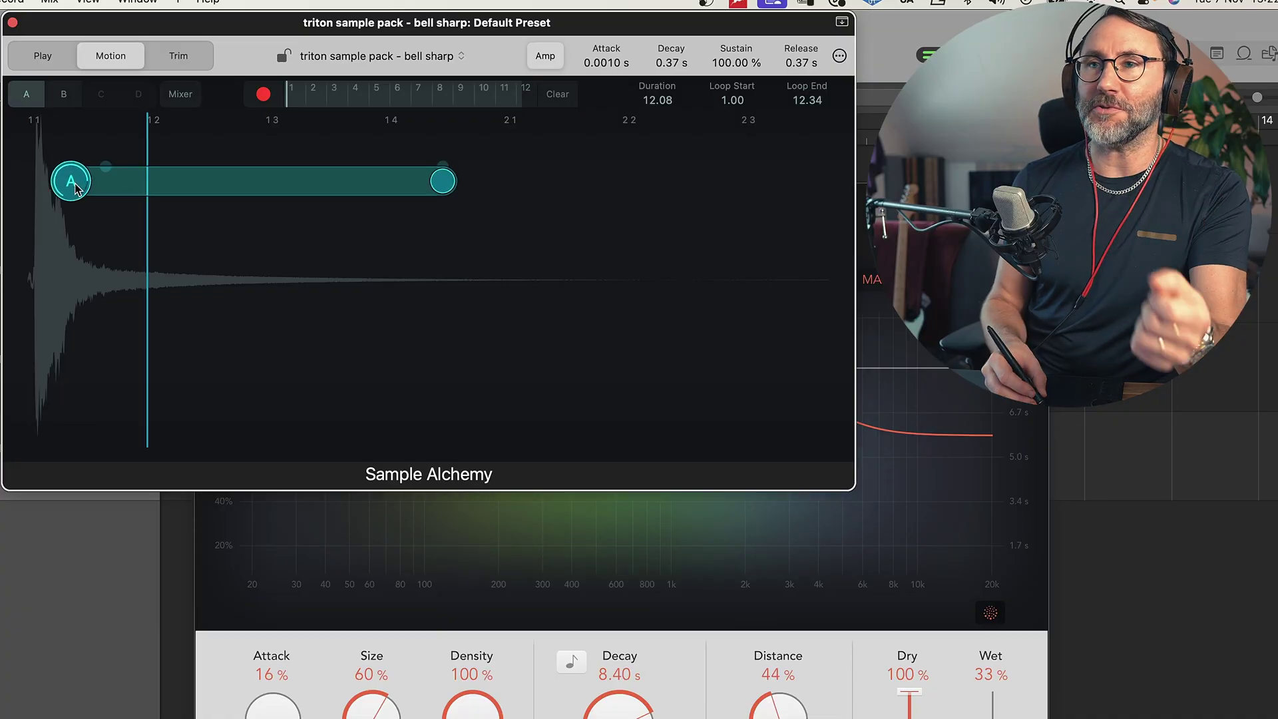
left_click_drag(76, 187, 56, 269)
Return to Play mode, turn on source B and place its loop start just after the sample's start, above source A
left_click(42, 56)
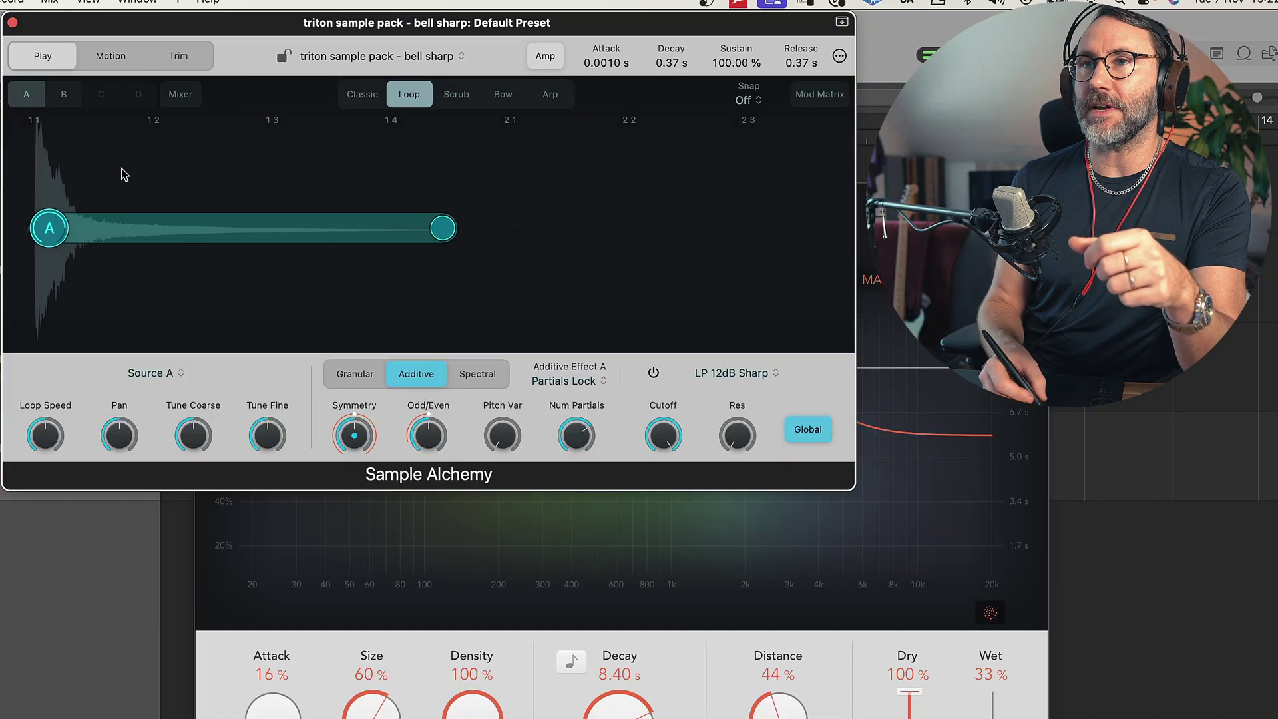
left_click(65, 97)
left_click_drag(829, 229, 63, 148)
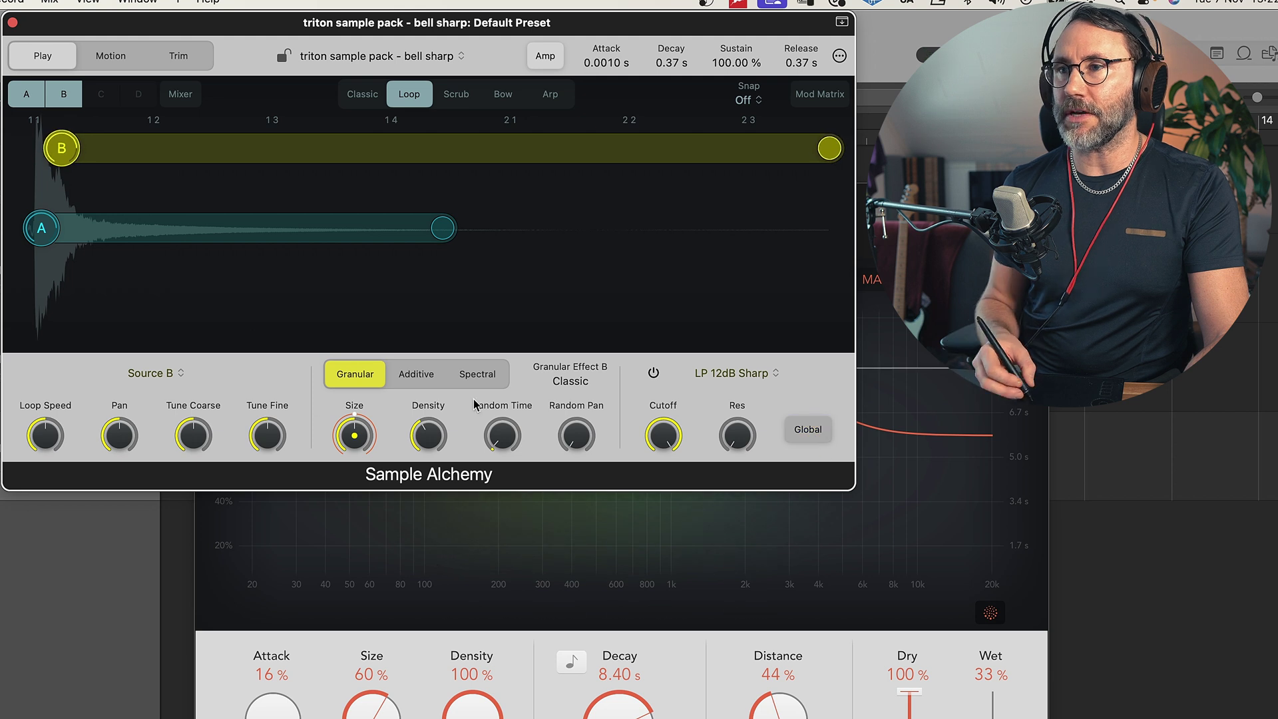
Compare the settings of sources A and B, and enable source B's LP 12dB Sharp filter with its cutoff at 1663 Hz
left_click(41, 230)
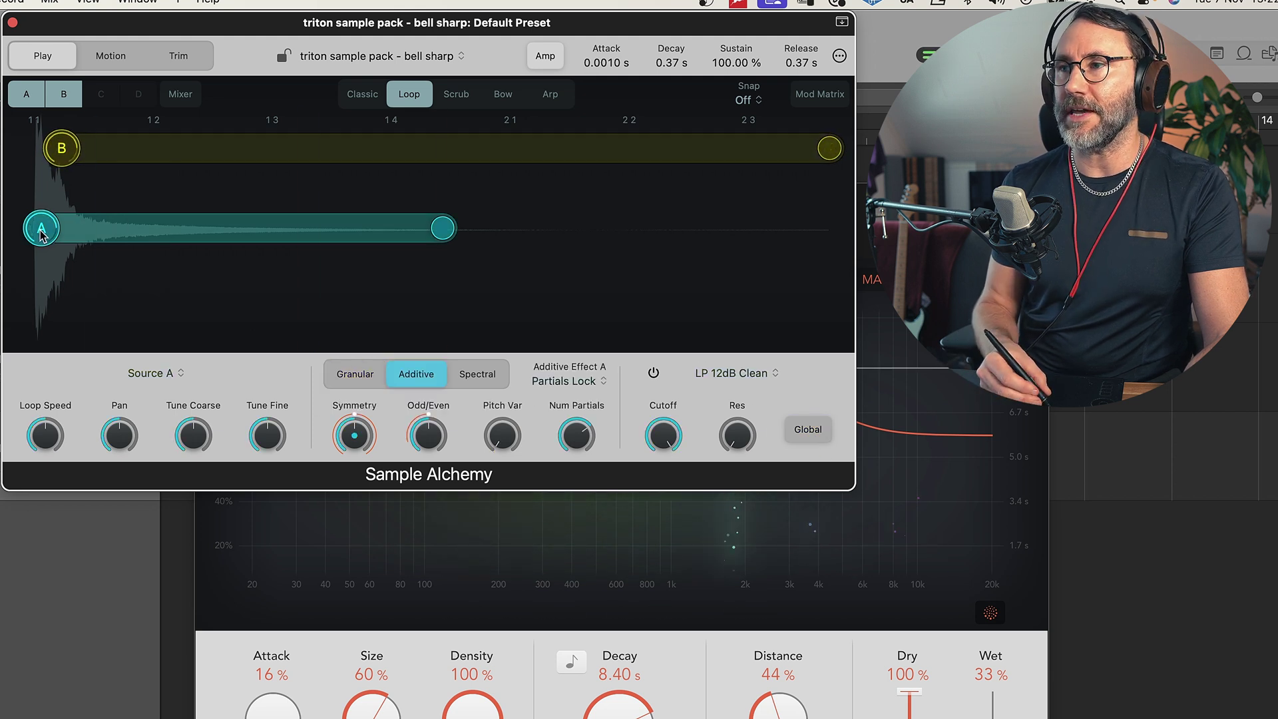
left_click(56, 150)
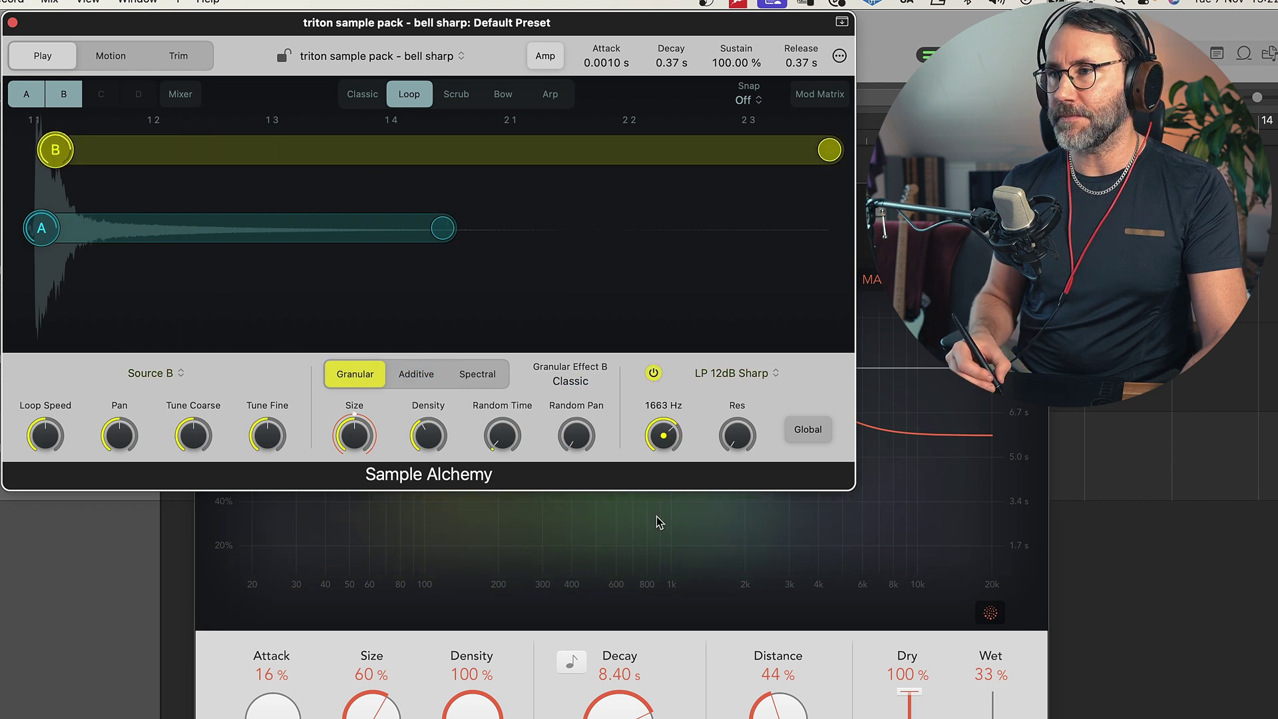
Reposition source B's loop handle near the sample's start and raise its Tune Coarse
left_click_drag(56, 150, 82, 197)
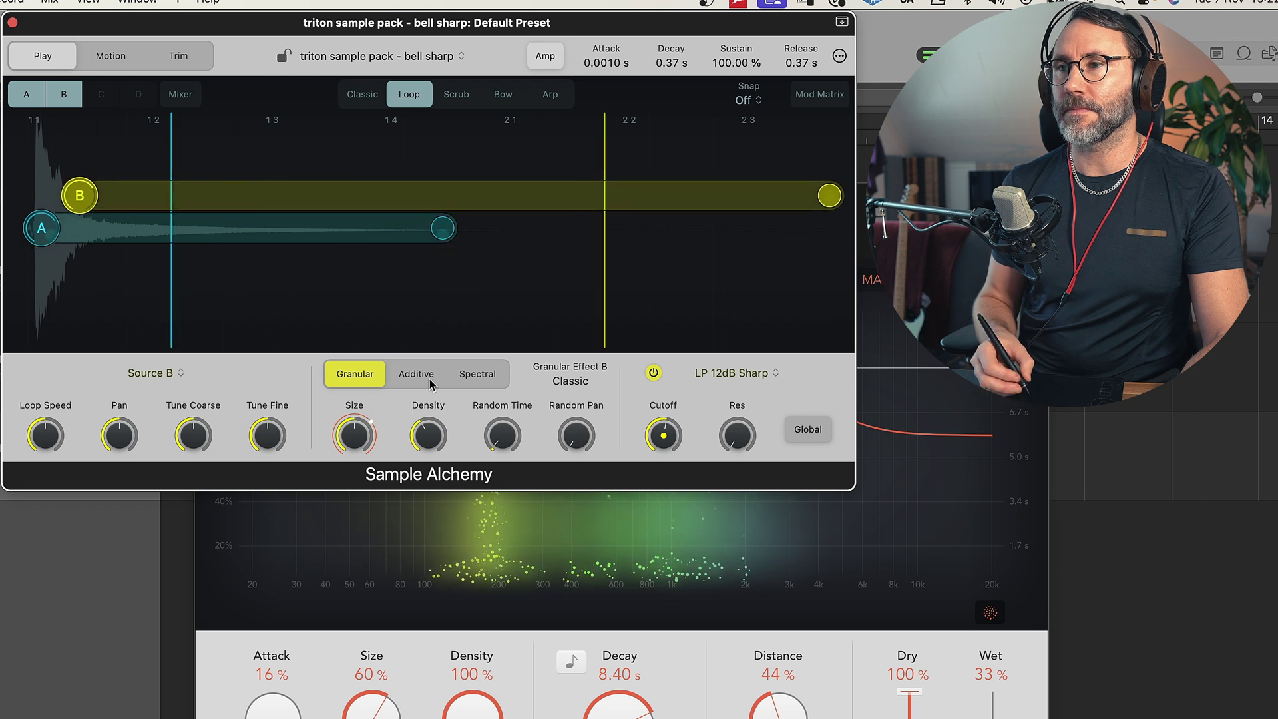
left_click(193, 435)
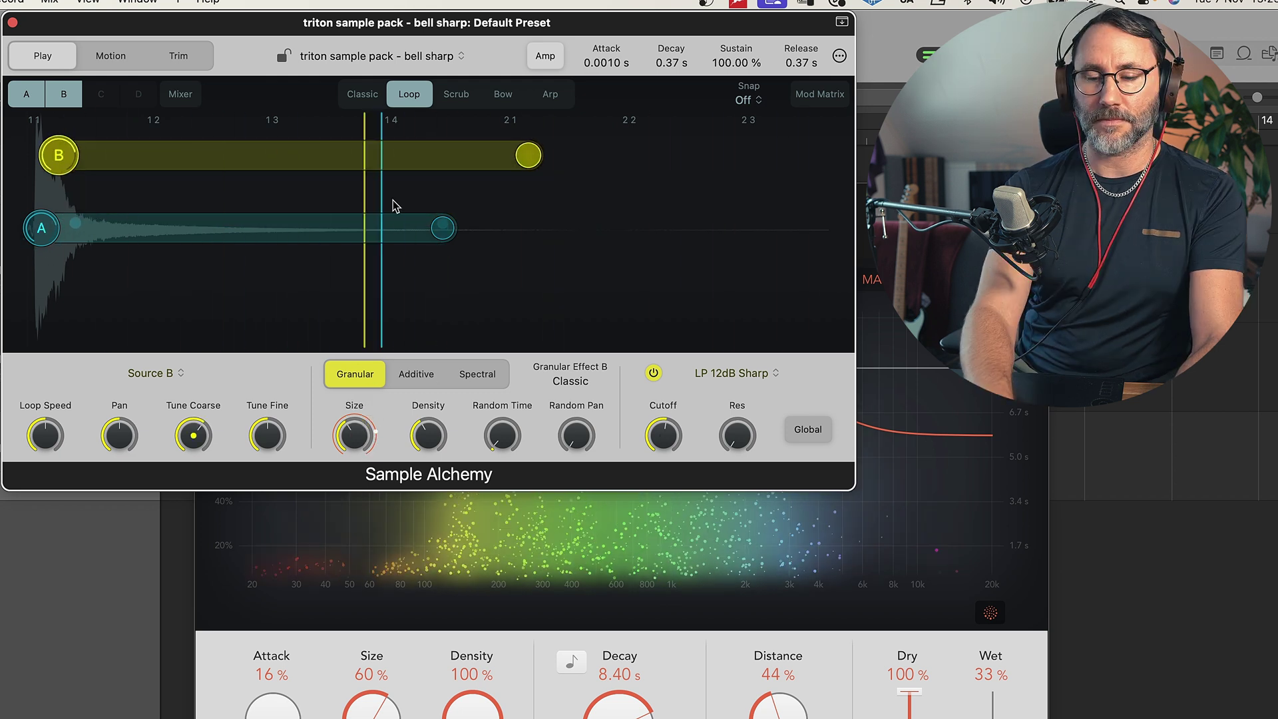